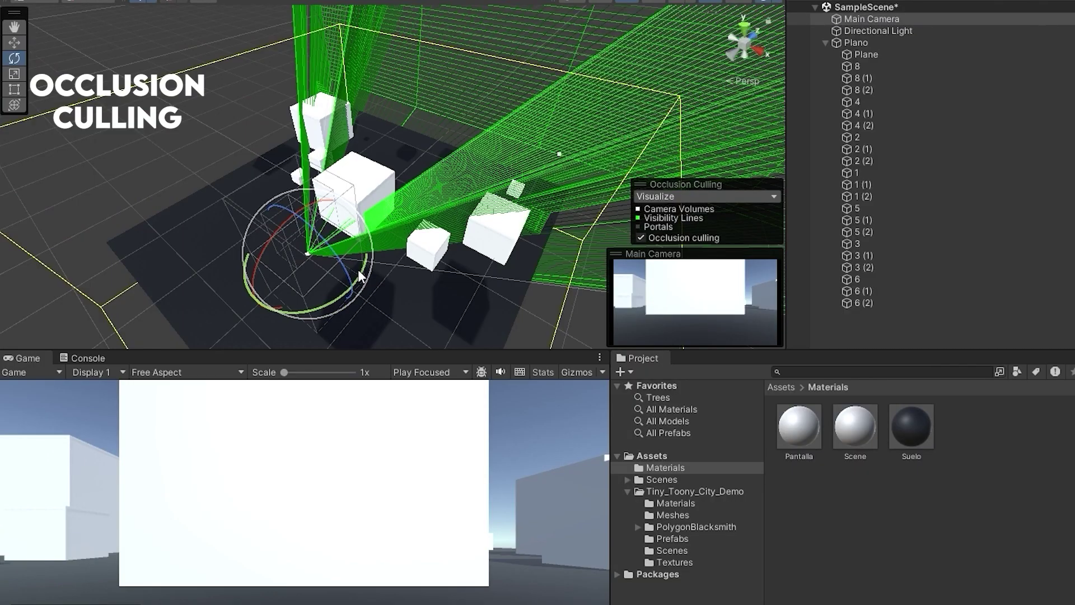
Turn the Main Camera, switch the Occlusion Culling overlay to Edit, and view the cubes from above.
mouse_move(358, 270)
left_mouse_down()
mouse_move(324, 333)
mouse_move(467, 312)
left_mouse_up()
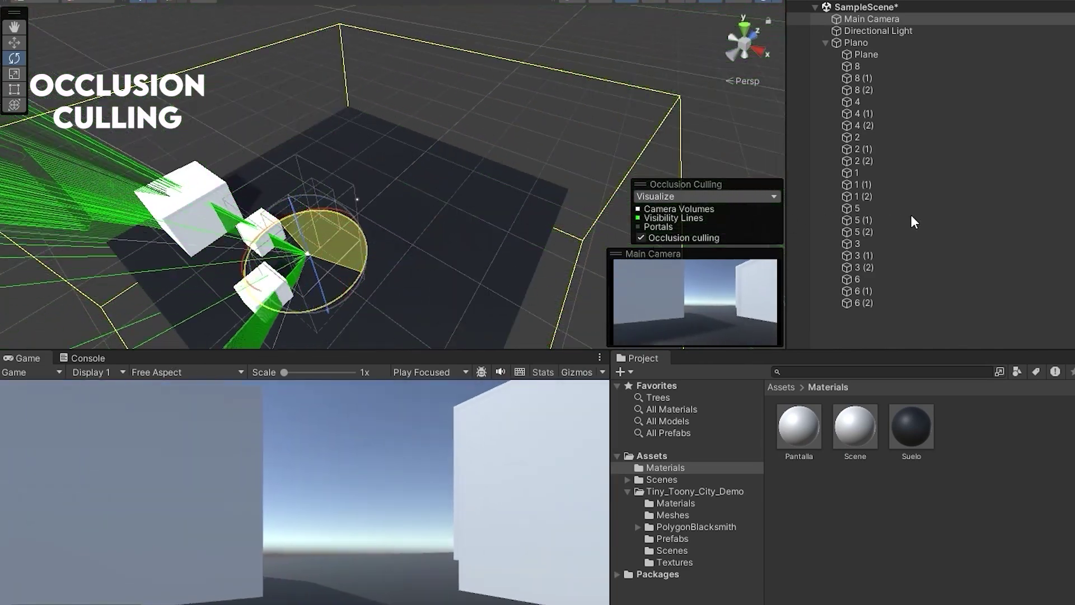
left_click_drag(467, 317, 756, 201)
left_click(758, 196)
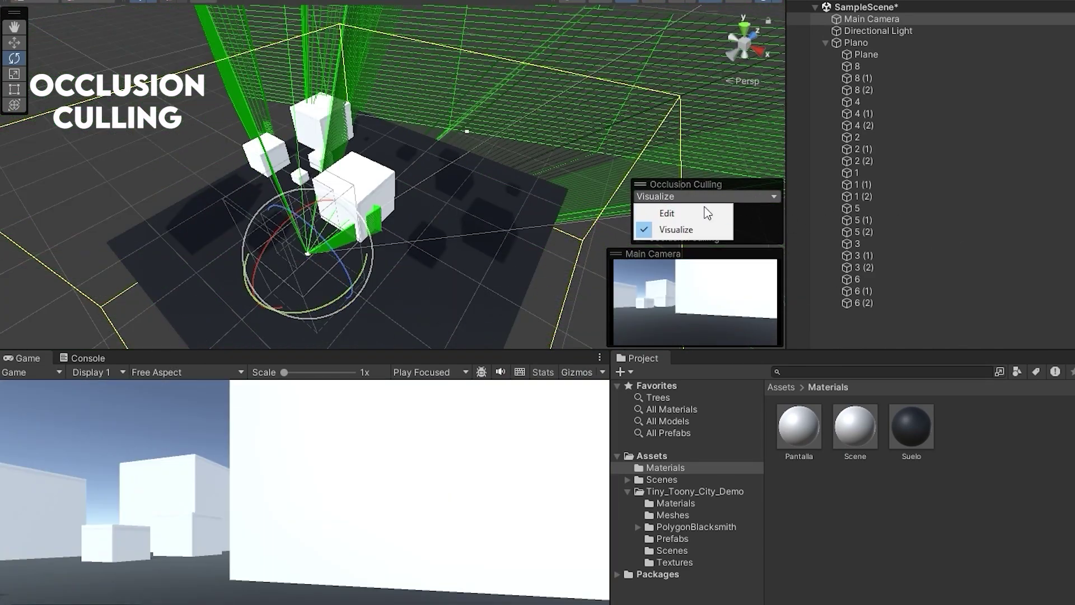
left_click(707, 213)
scroll(261, 160, "up", 5)
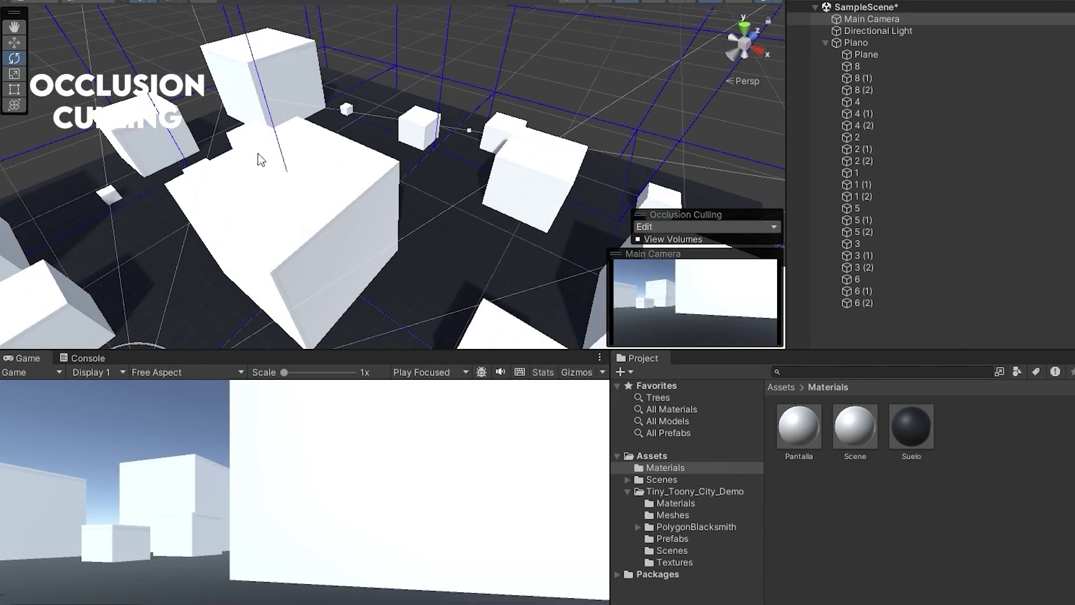
left_click_drag(261, 160, 402, 251, "alt")
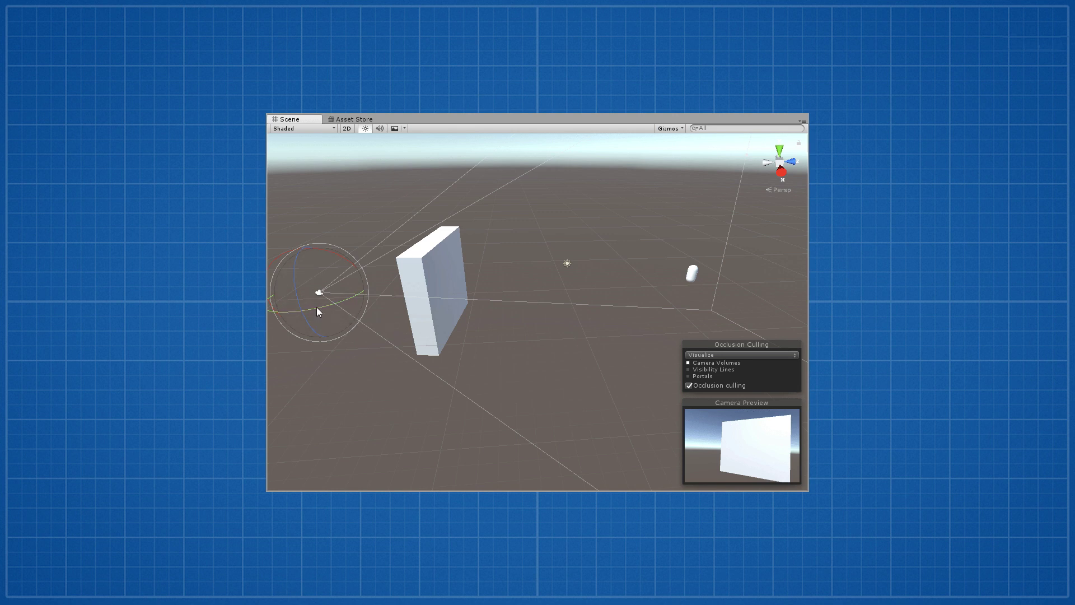
mouse_move(318, 309)
left_mouse_down()
mouse_move(410, 299)
mouse_move(305, 313)
mouse_move(438, 297)
mouse_move(292, 335)
left_mouse_up()
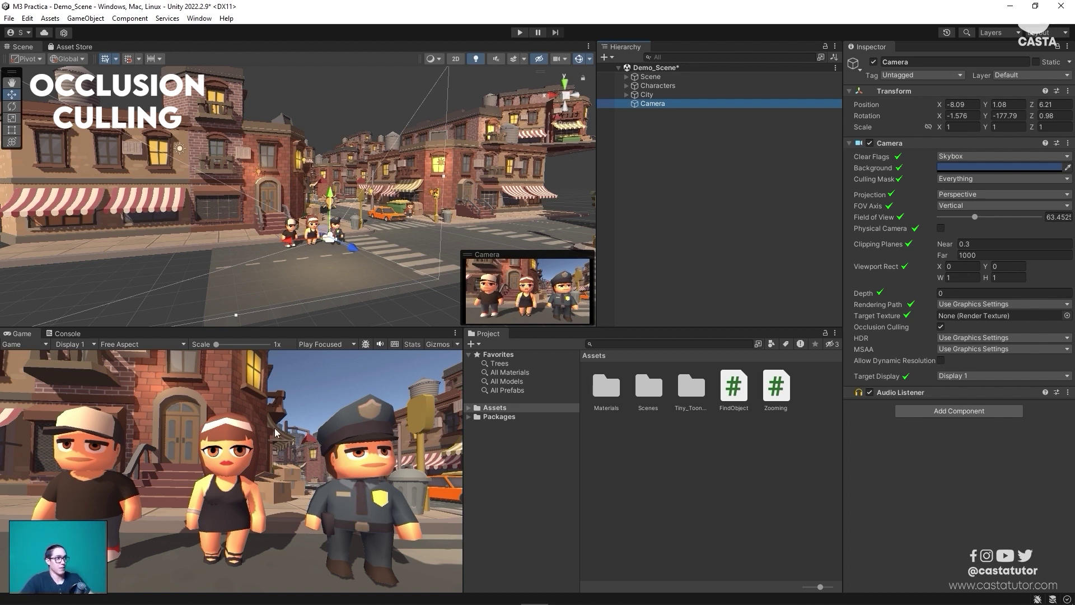
right_click_drag(302, 224, 266, 247)
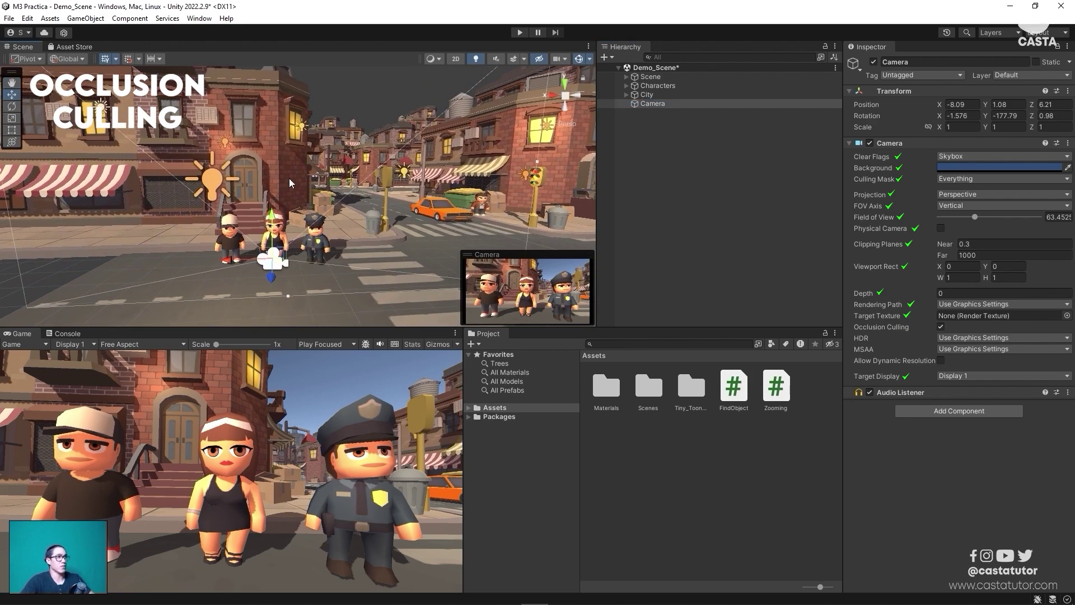
Fly the view around the street corner to the traffic light and set occlusion culling to Visualize.
right_click_drag(277, 174, 353, 178)
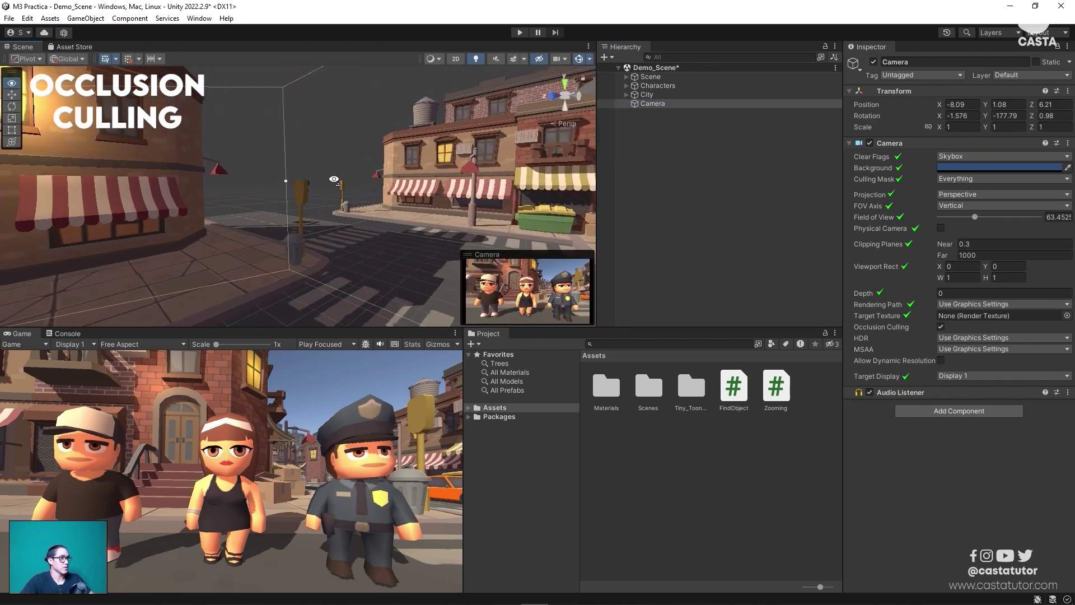
mouse_move(353, 178)
right_mouse_down()
mouse_move(182, 187)
mouse_move(282, 220)
mouse_move(247, 196)
right_mouse_up()
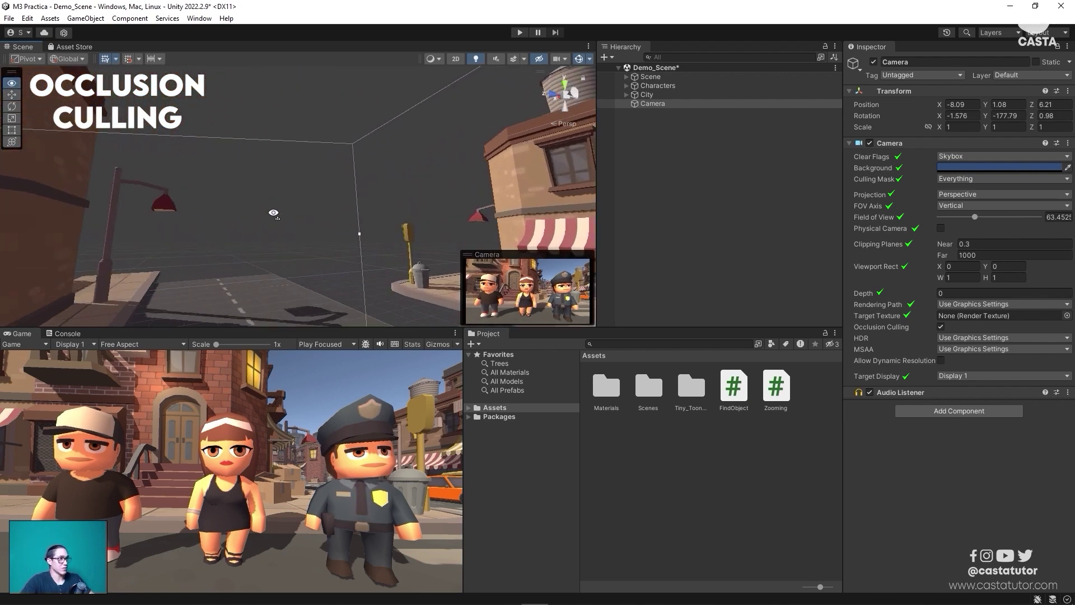
right_click_drag(246, 196, 300, 233)
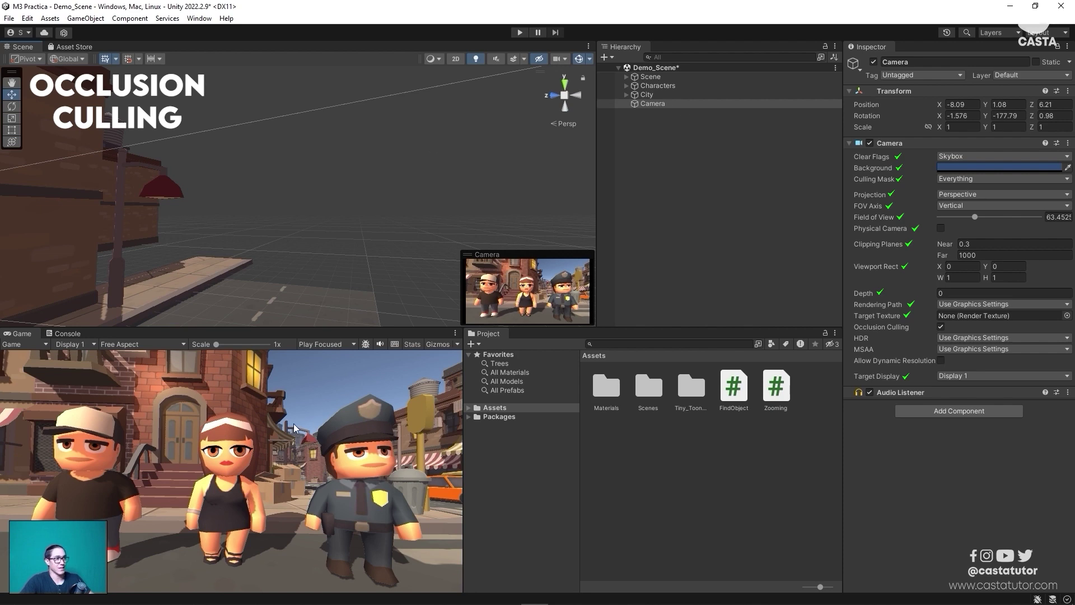
mouse_move(359, 168)
right_mouse_down()
mouse_move(404, 164)
mouse_move(392, 179)
right_mouse_up()
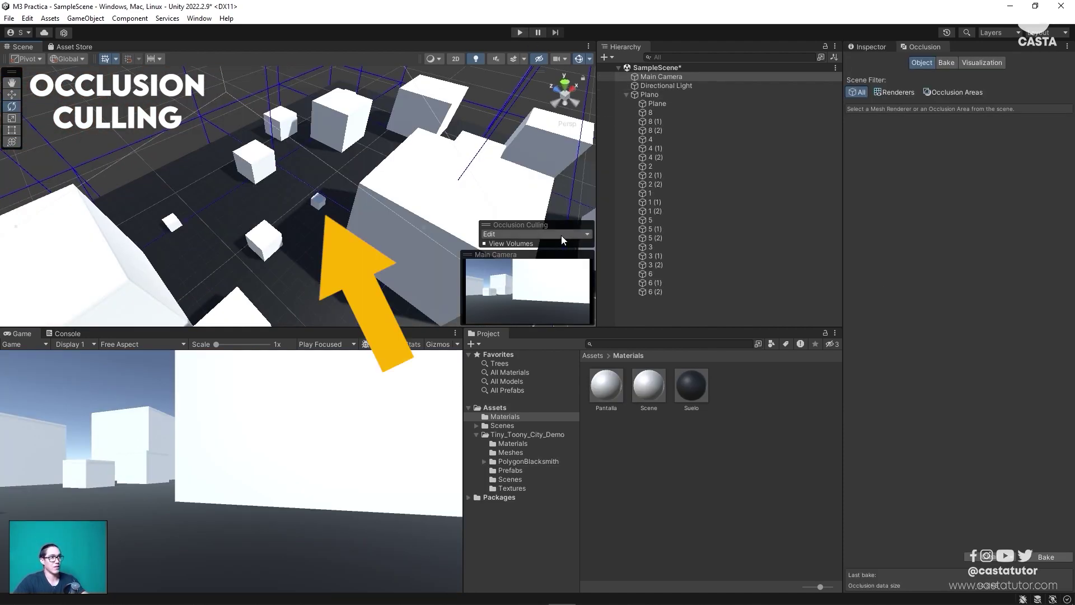
left_click(561, 235)
left_click(530, 254)
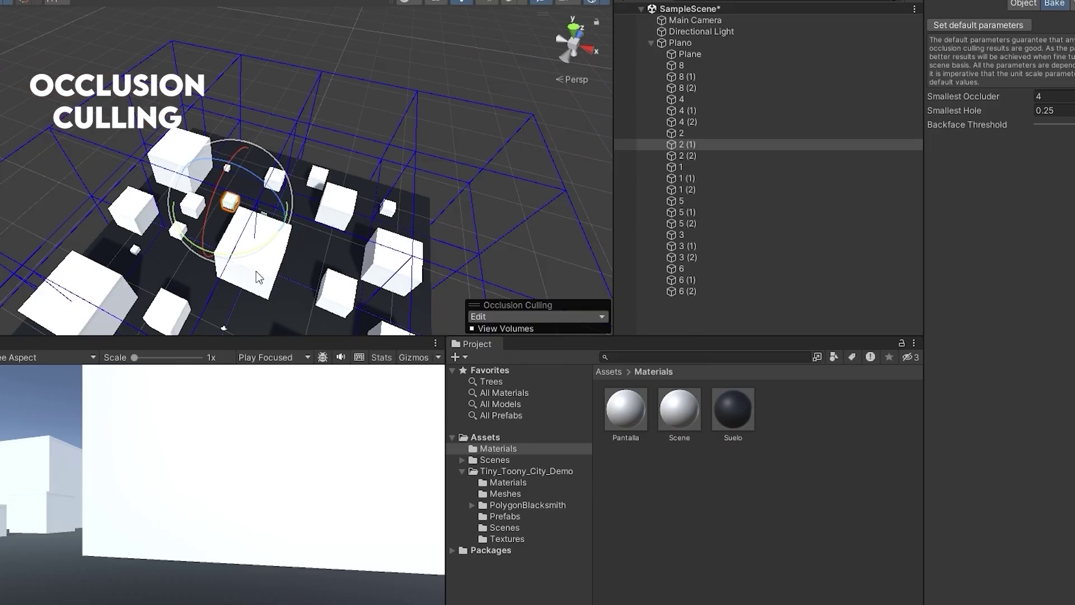
Select cube 6 (2) and move the view forward toward the characters on the street.
left_click(257, 271)
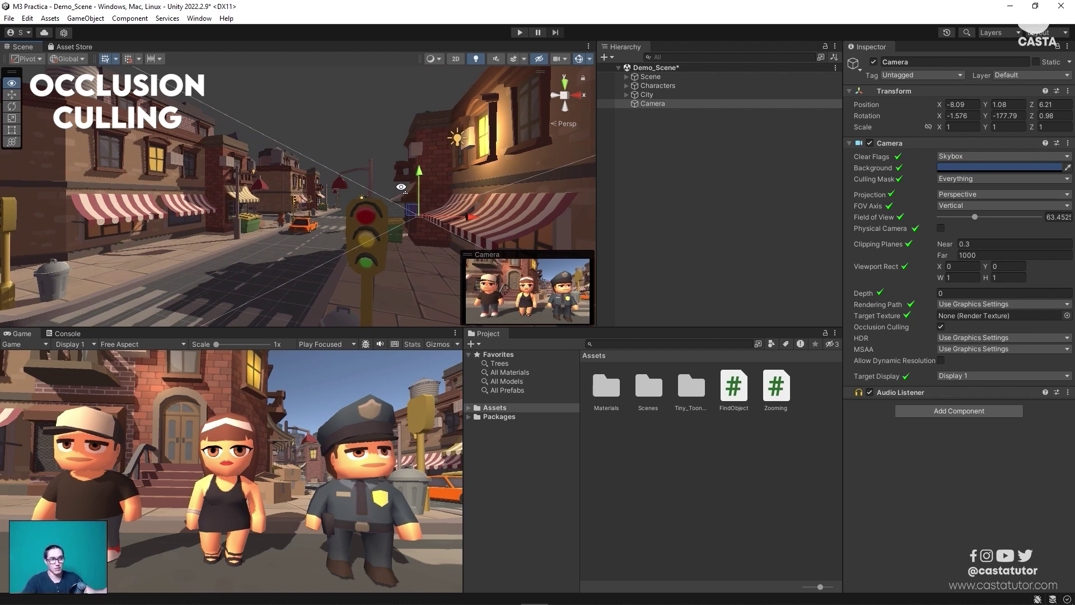
right_click_drag(401, 187, 698, 488)
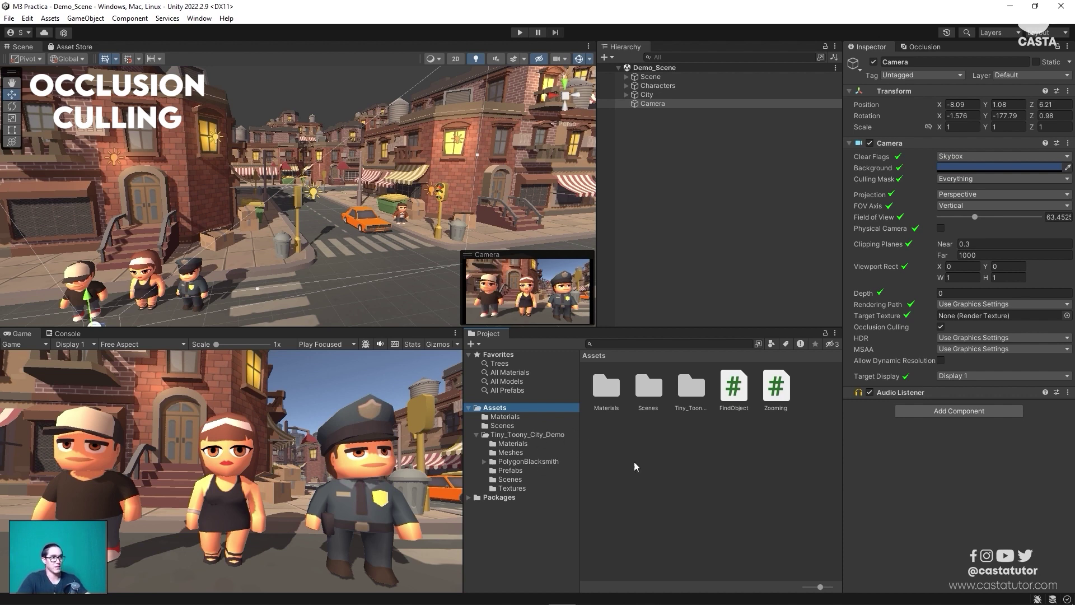
Open SampleScene from the Assets/Scenes folder.
left_click(502, 426)
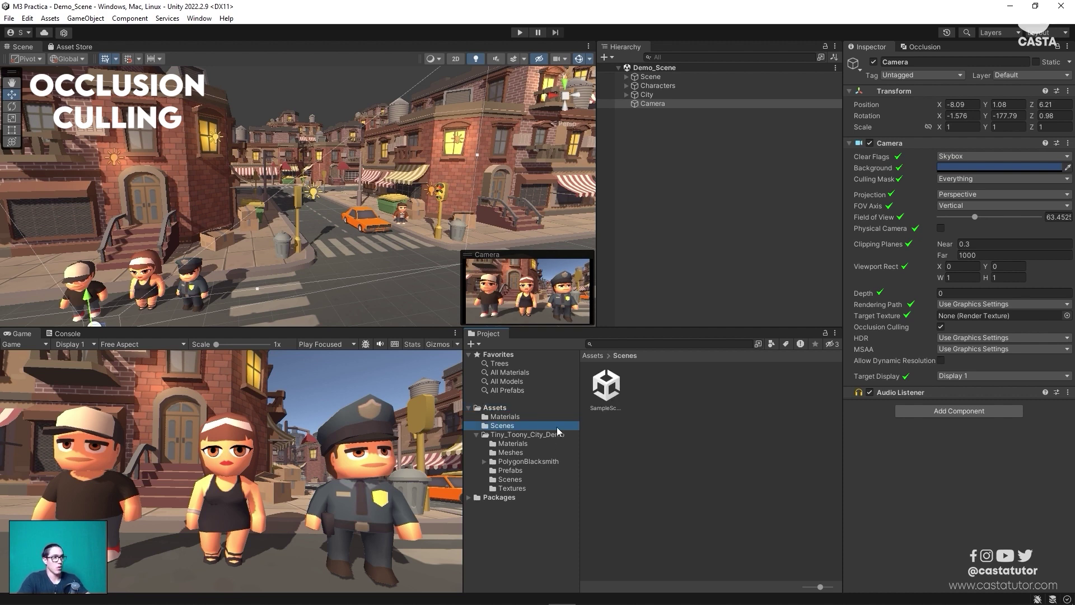
double_click(608, 386)
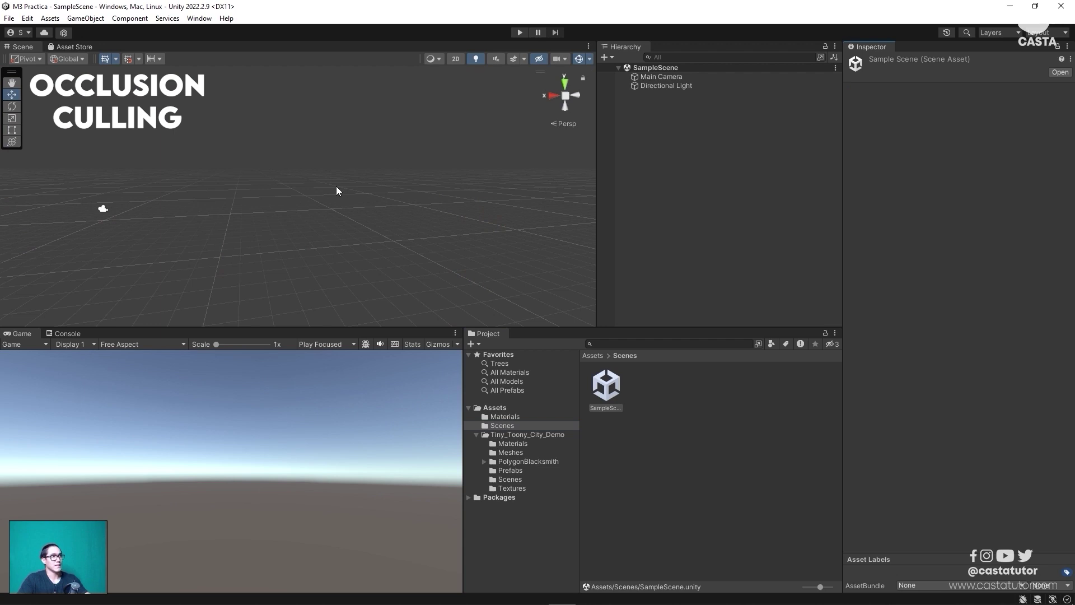
left_click(667, 76)
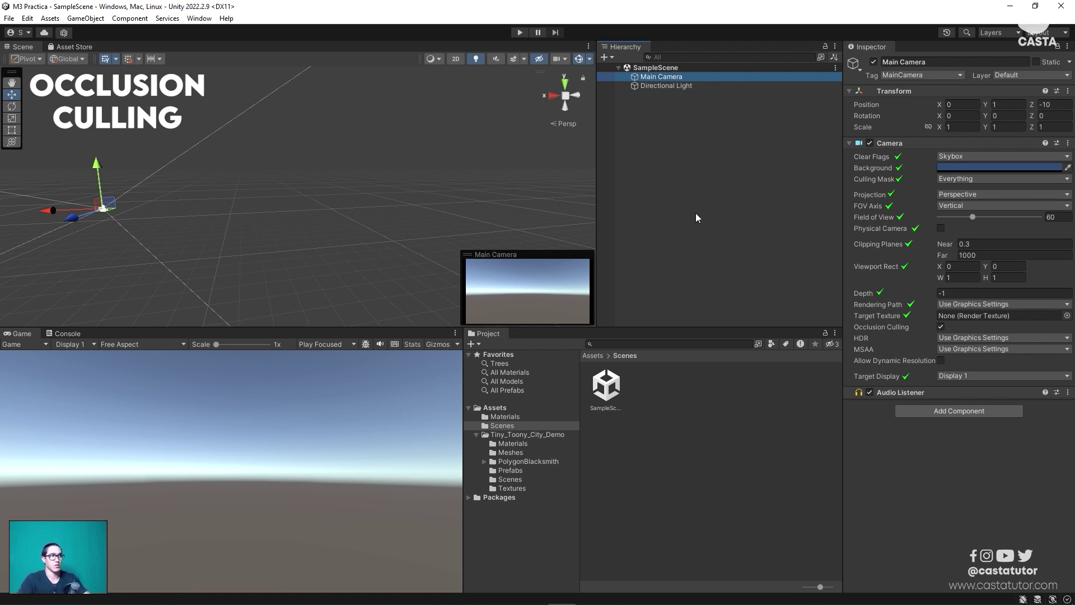
Create an empty object, reset it to the origin, and name it Plano.
left_click(610, 58)
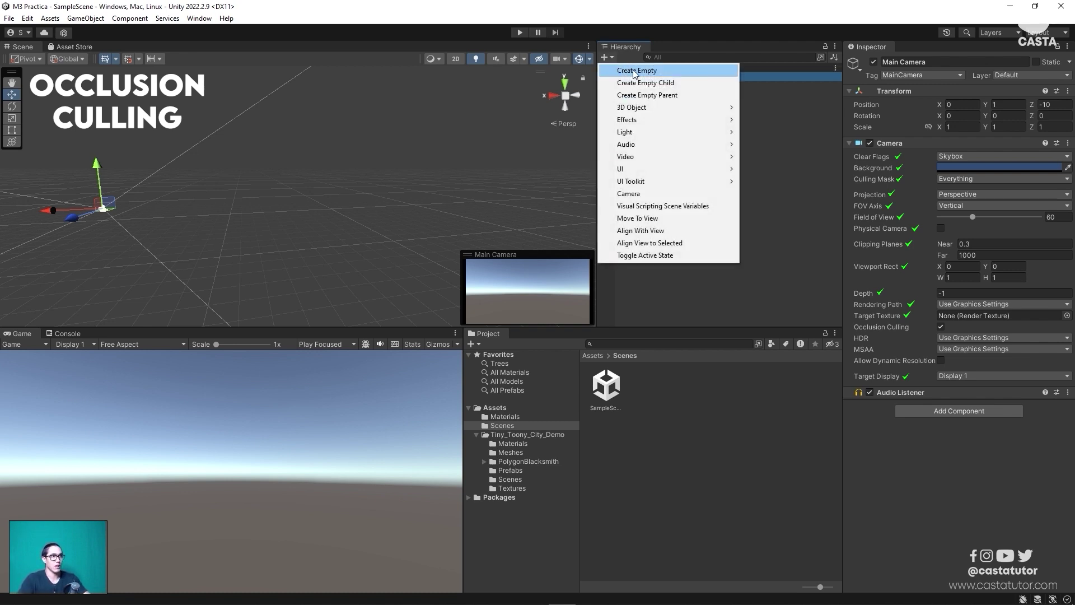
left_click(644, 69)
left_click(1068, 91)
left_click(1020, 105)
double_click(929, 63)
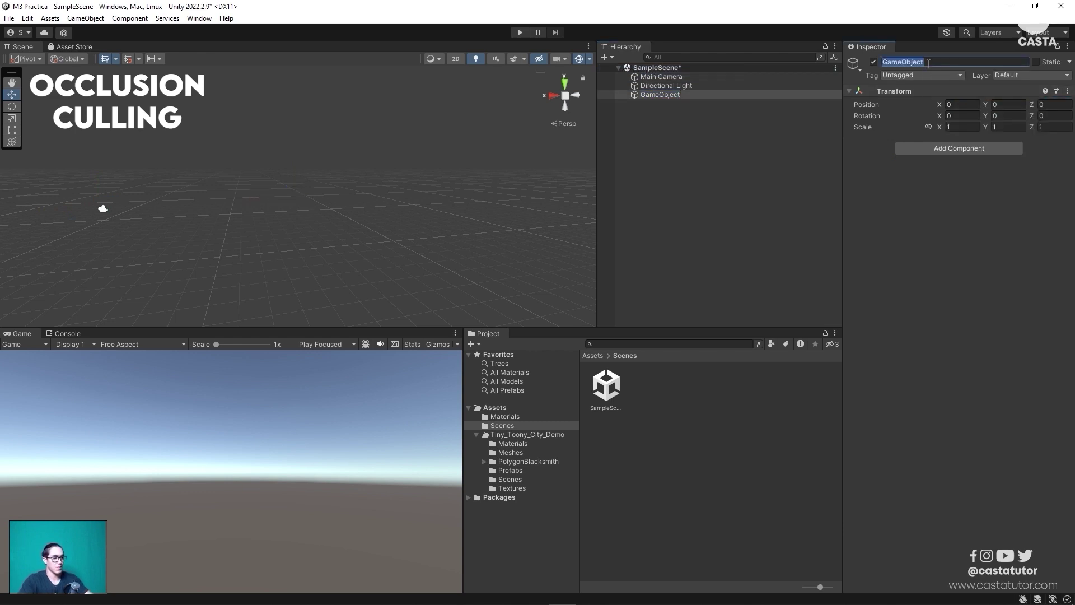
type("Plano")
key("Return")
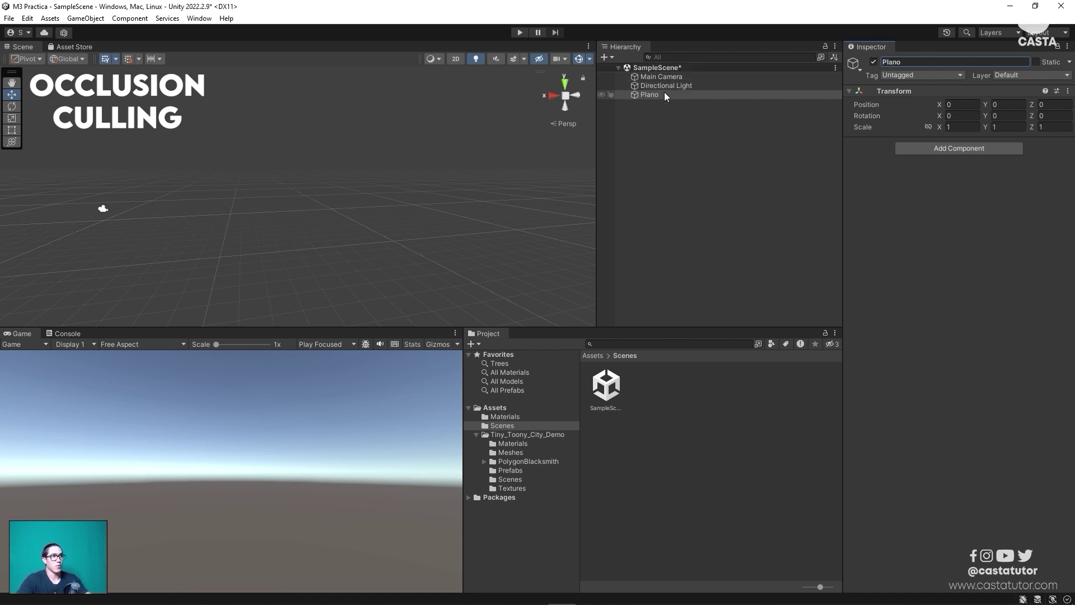
Add a Plane as a child of Plano and scale it to 5 × 1 × 5.
right_click(666, 95)
mouse_move(759, 269)
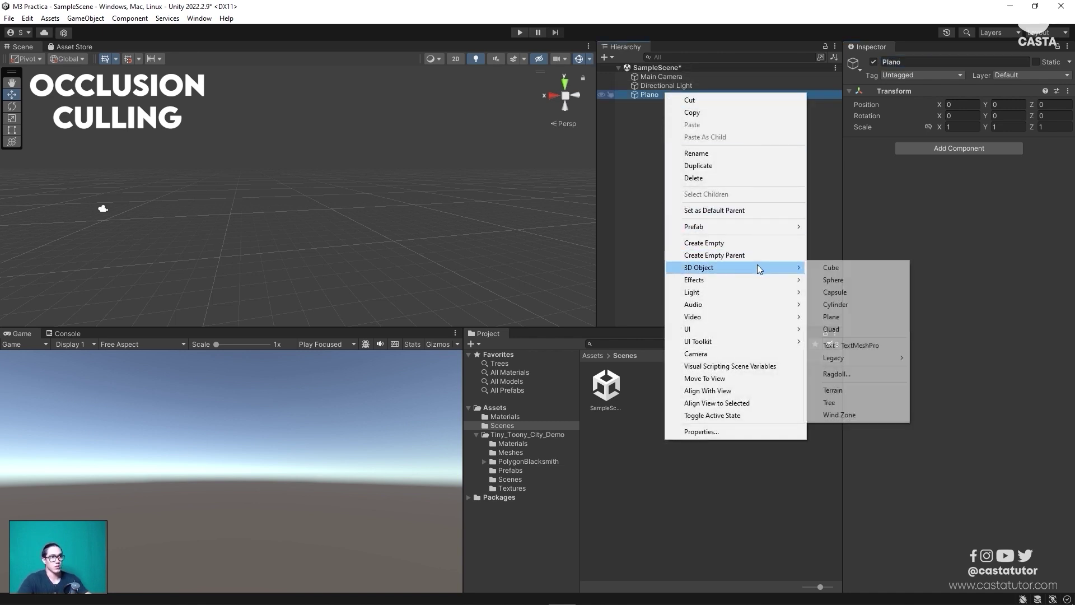
left_click(855, 318)
left_click(968, 128)
type("5")
left_click(1018, 128)
left_click(1047, 128)
type("5")
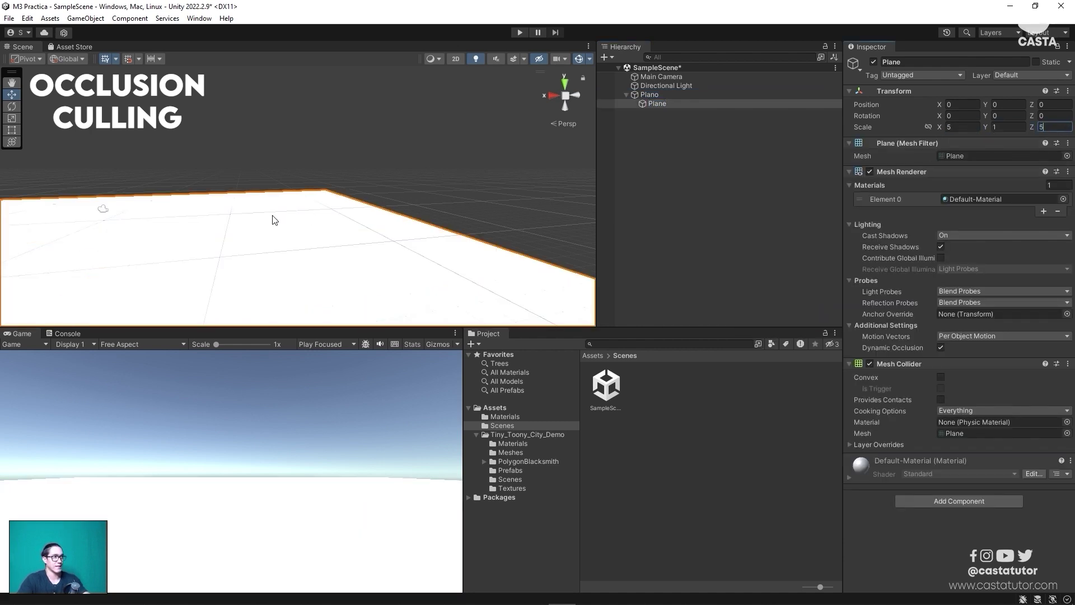
scroll(273, 220, "down", 5)
middle_click_drag(336, 216, 443, 213)
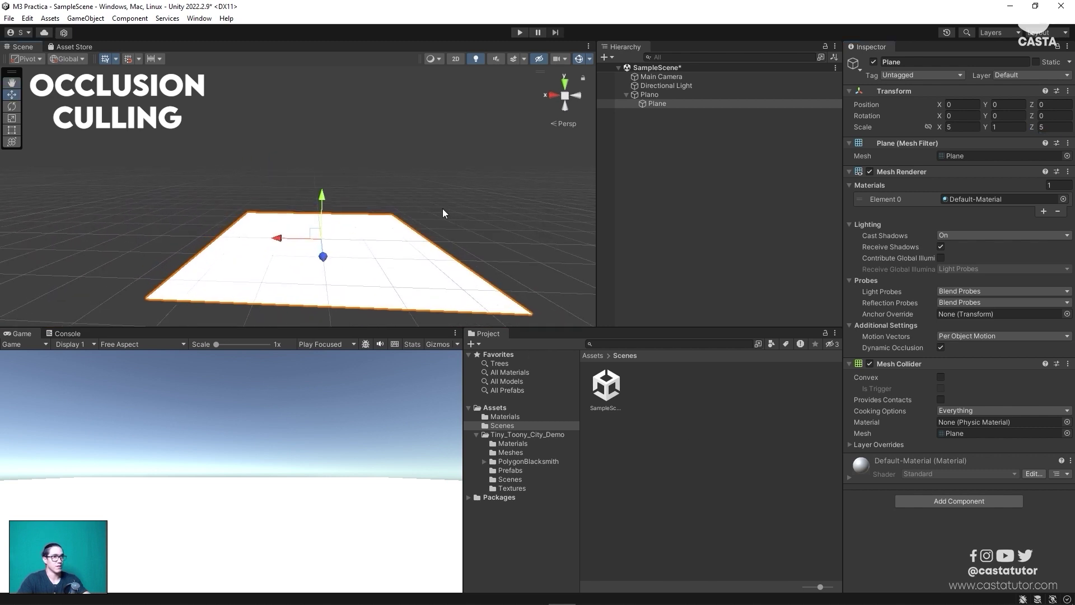
left_click(727, 440)
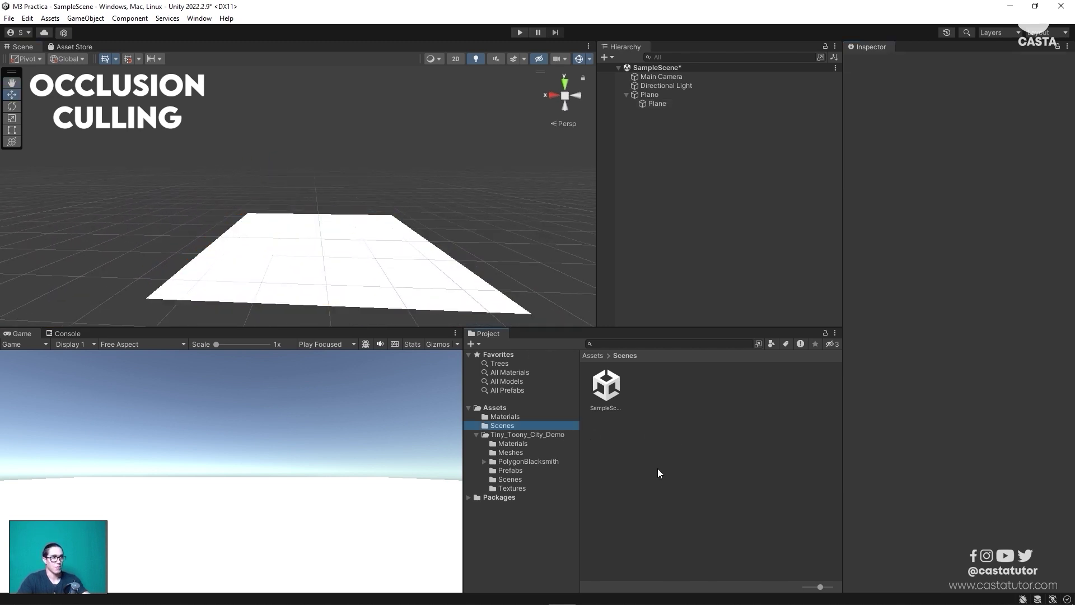
Create a new material named Suelo in the Materials folder.
left_click(504, 417)
right_click(724, 434)
mouse_move(800, 144)
left_click(942, 328)
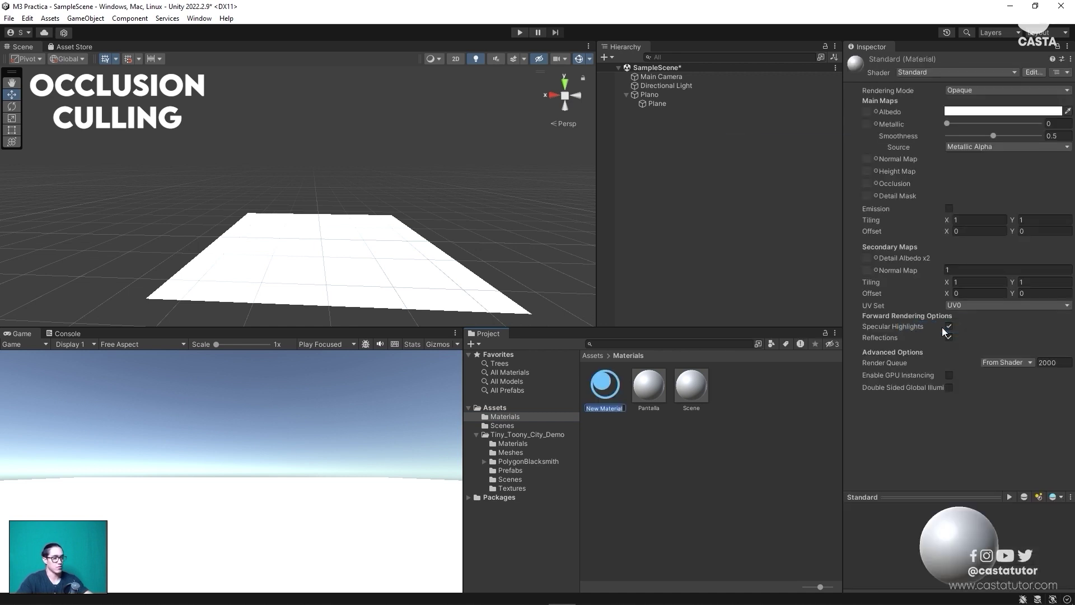
type("Suelo")
key("Return")
Set Suelo's albedo to black and apply it to the floor plane.
left_click(982, 110)
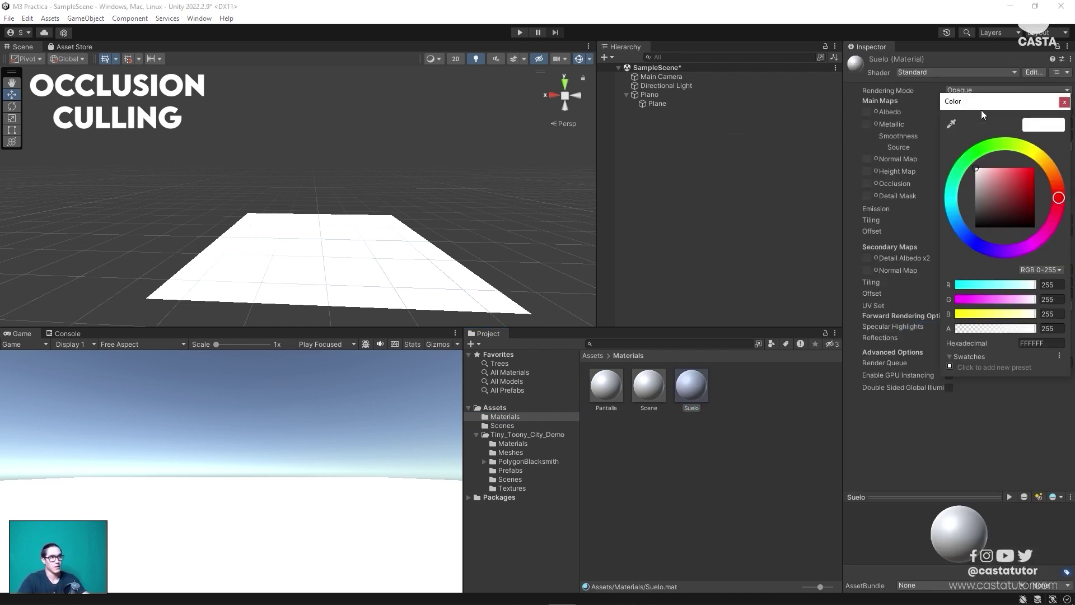
left_click_drag(982, 199, 975, 228)
left_click(1065, 104)
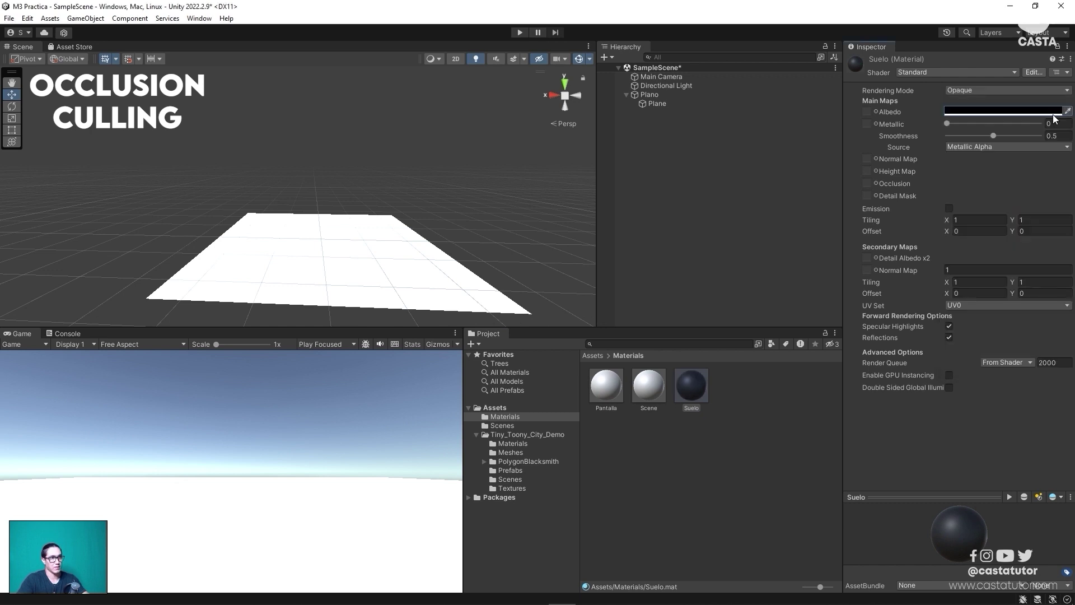
left_click_drag(691, 386, 493, 275)
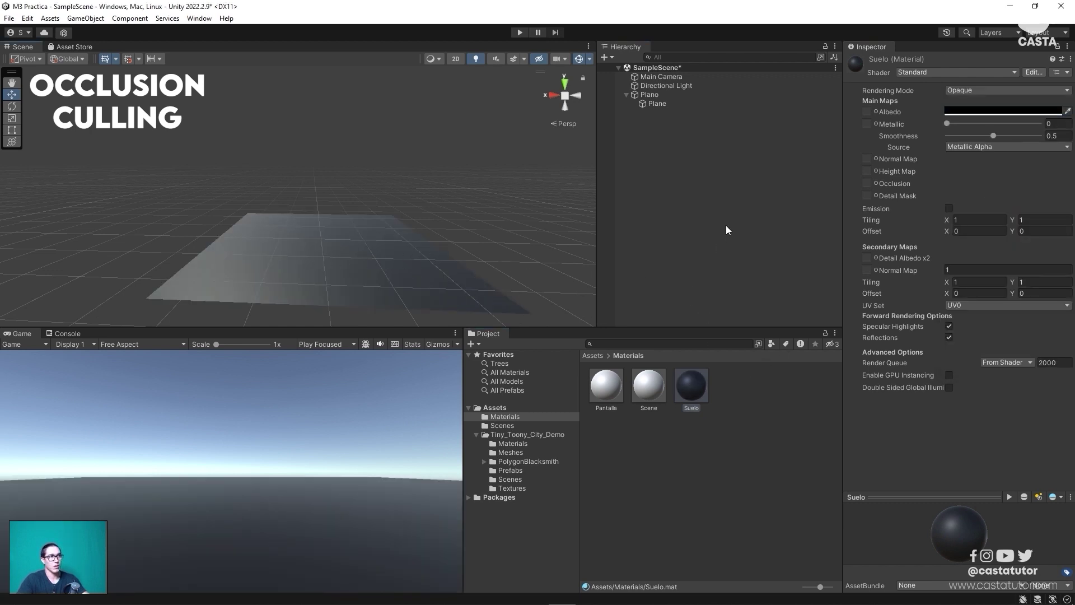
right_click(657, 96)
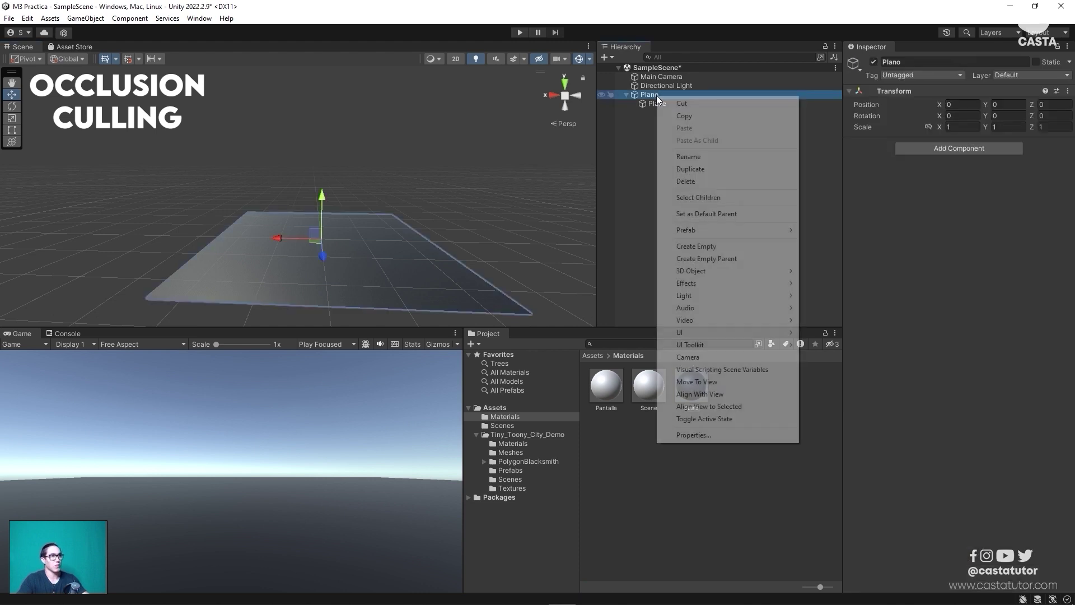
Add cube 8 under Plano, scale it 8 on every axis, and raise it onto the plane.
mouse_move(756, 268)
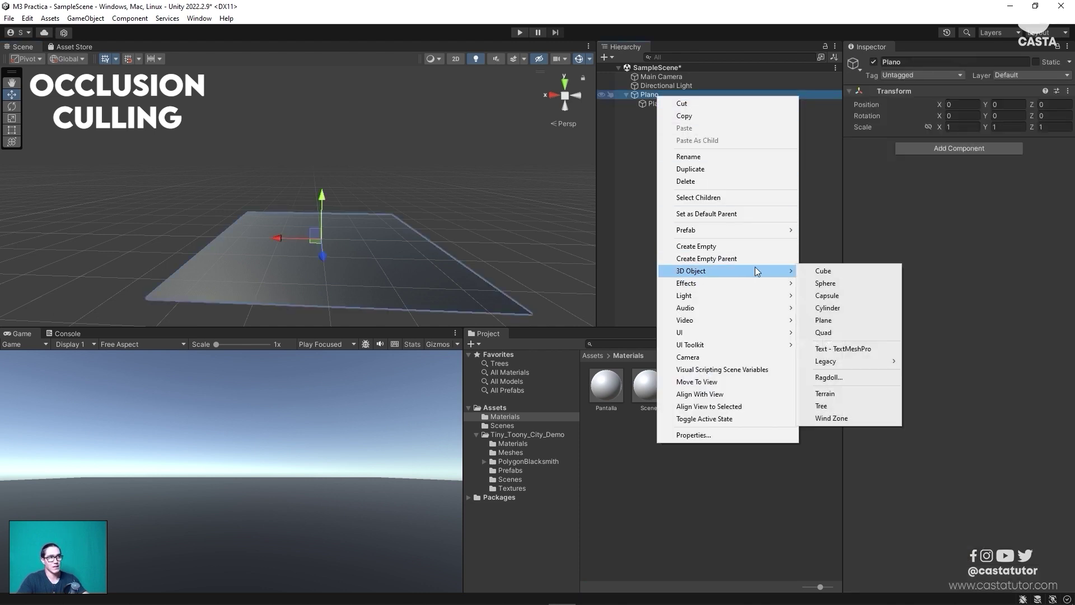
left_click(824, 271)
type("B")
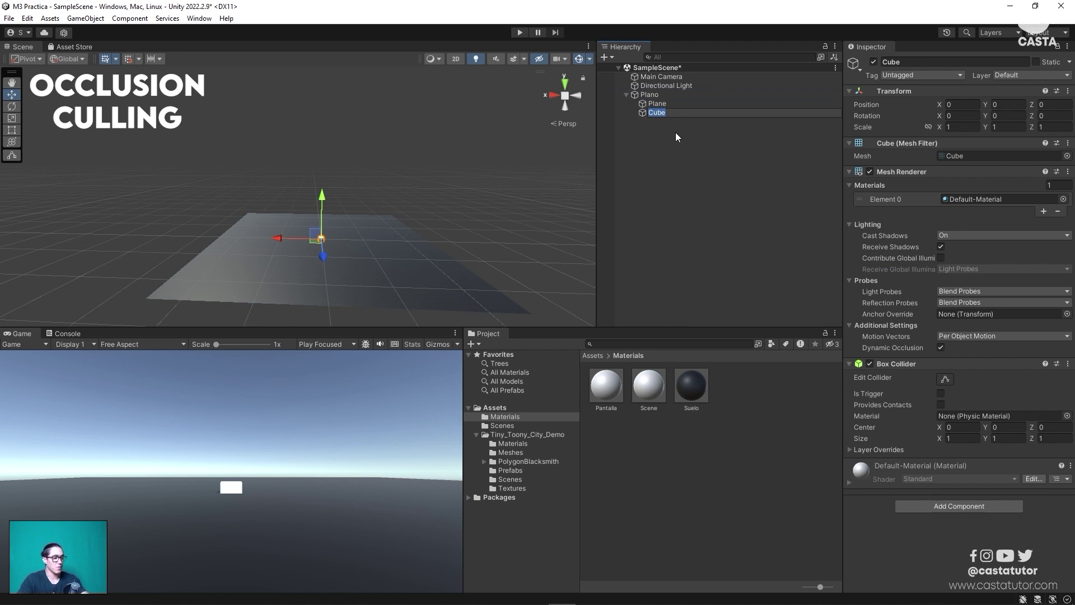
left_click(974, 128)
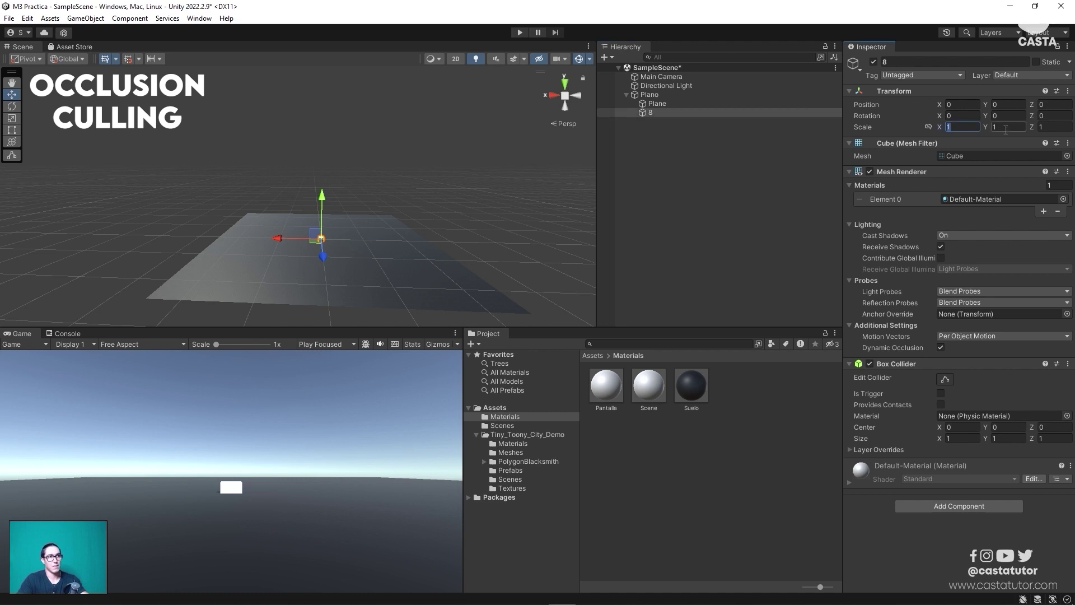
type("8")
key("Tab")
type("8")
key("Tab")
type("8")
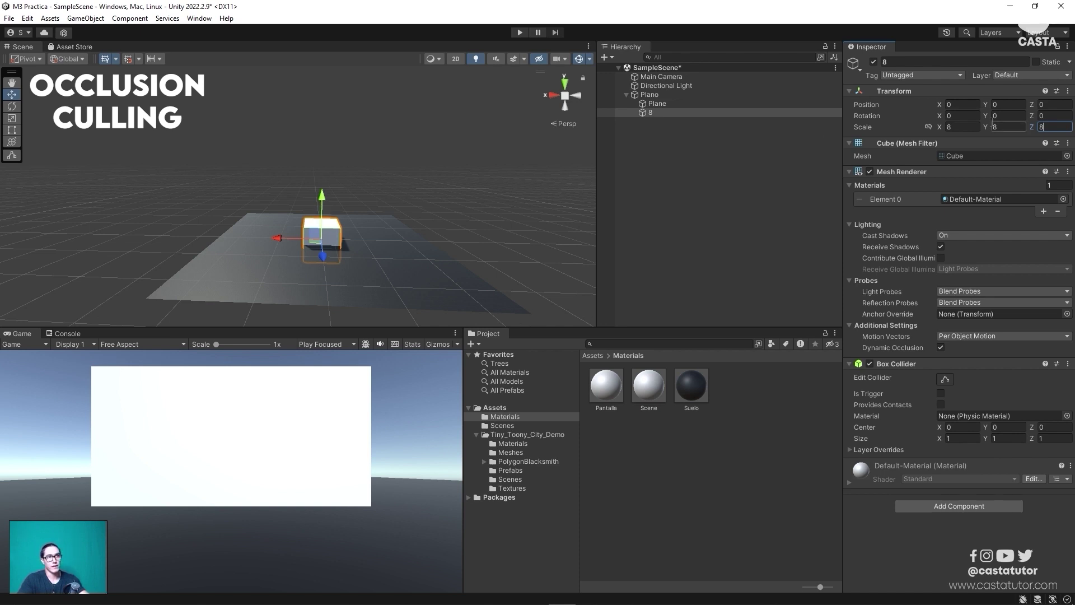
left_click_drag(322, 199, 325, 184)
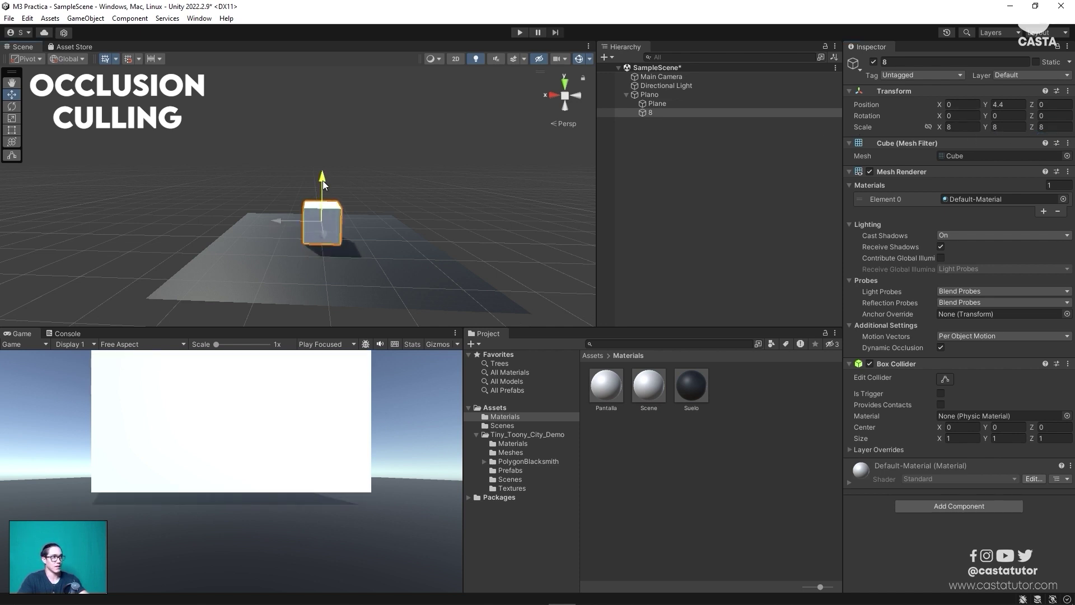
right_click(653, 95)
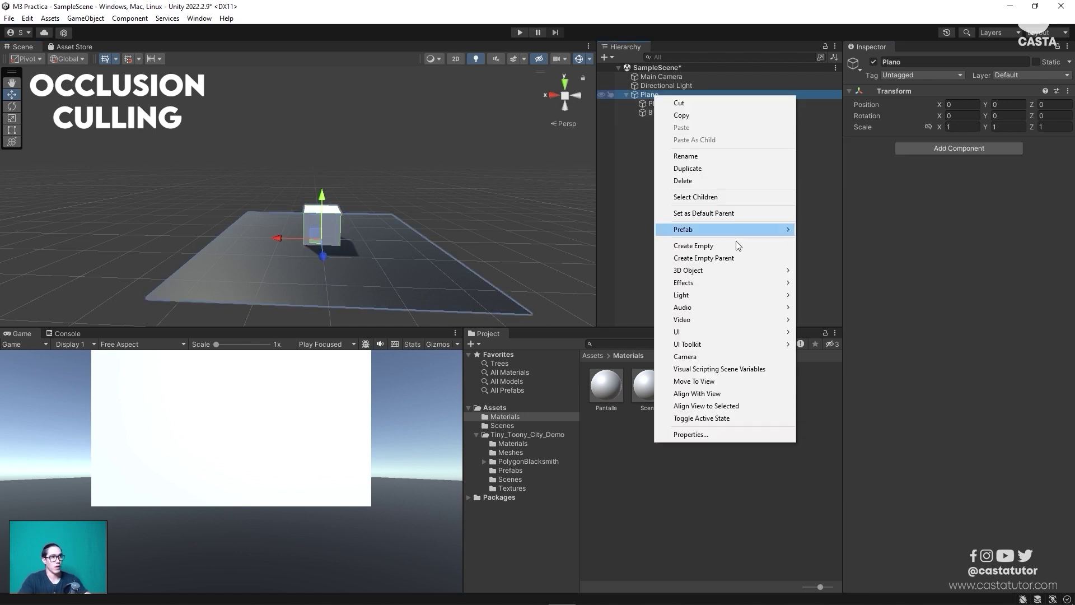
Create cube 4 under Plano, scaled 4 on every axis.
mouse_move(753, 273)
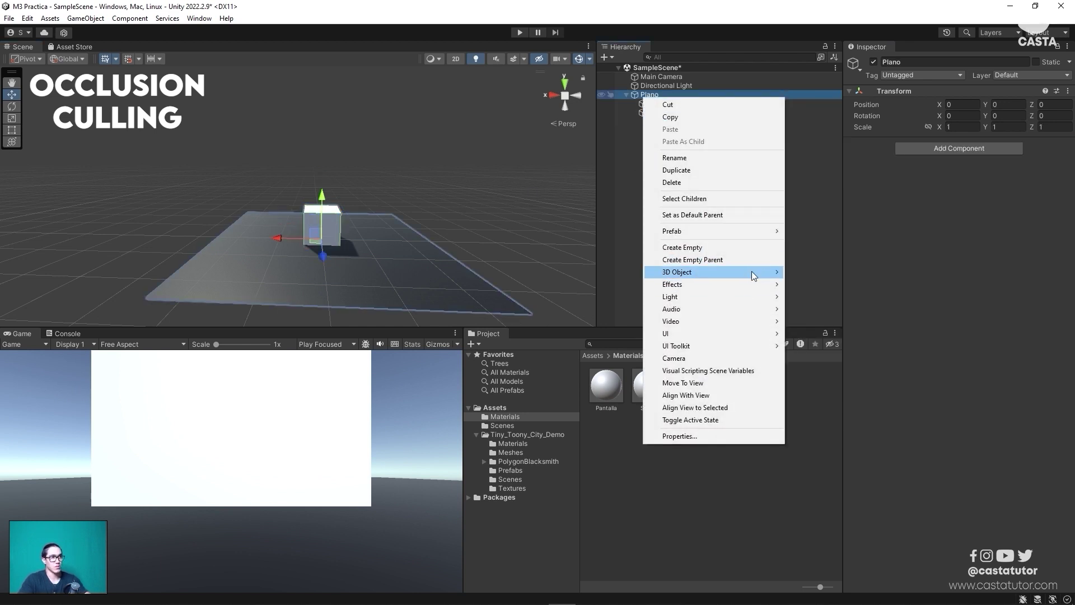
left_click(828, 274)
type("4")
left_click(962, 126)
type("4")
key("Tab")
type("4")
key("Tab")
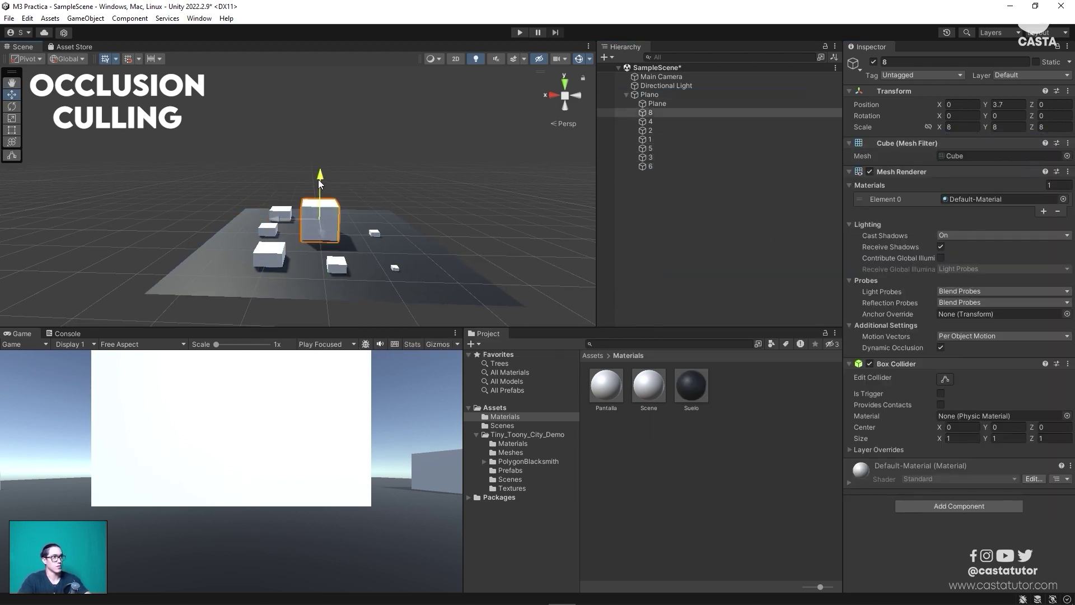
Select cubes 3, 1, 2 and 6 in turn and frame the view on cube 6.
left_click(336, 263)
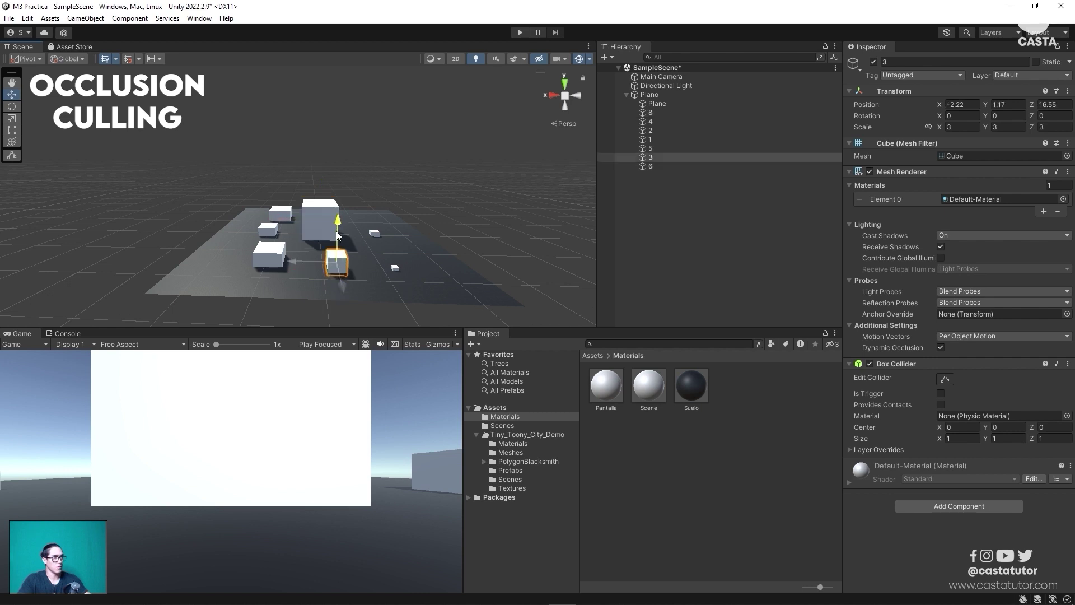
left_click(396, 268)
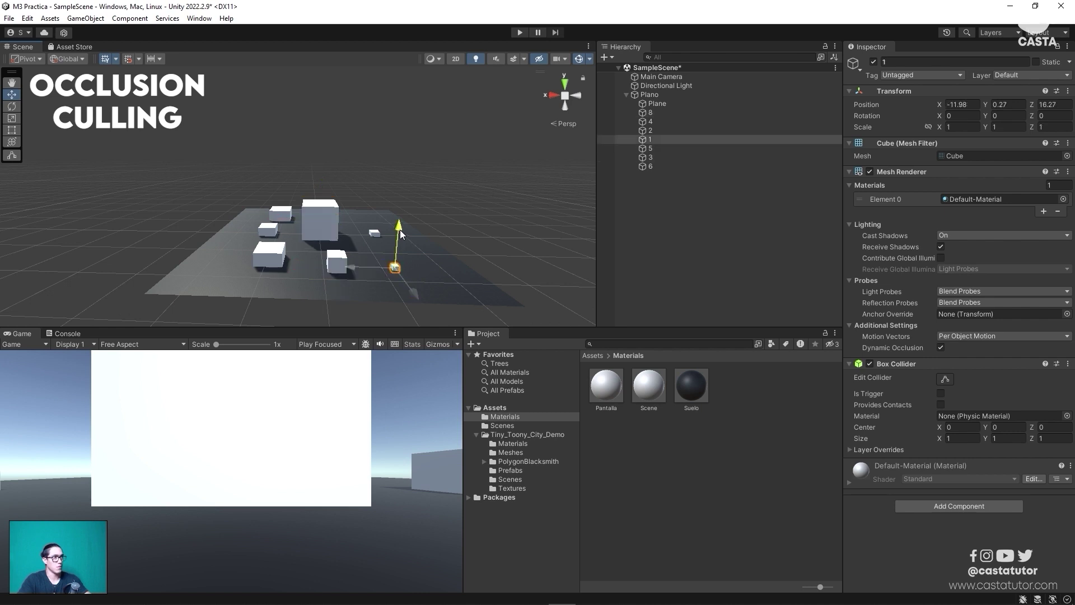
left_click(374, 232)
left_click(271, 239)
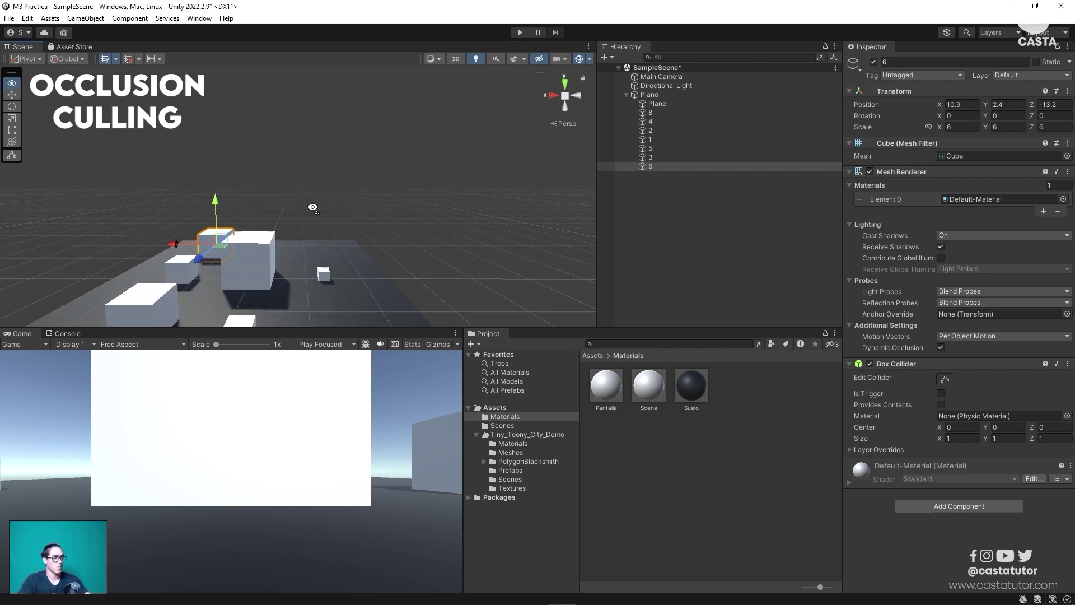
key("f")
scroll(327, 229, "down", 2)
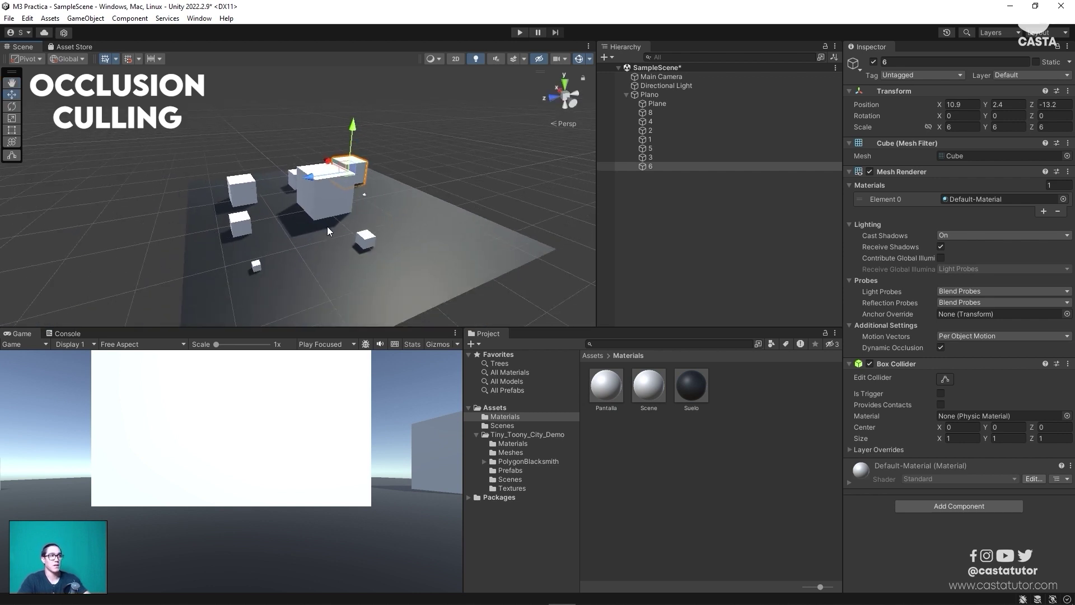
scroll(402, 209, "down", 2)
middle_click_drag(394, 211, 437, 196)
Duplicate cubes 8 and 6 and position the copies across the plane.
left_click(665, 115)
key("ctrl+d")
key("ctrl+d")
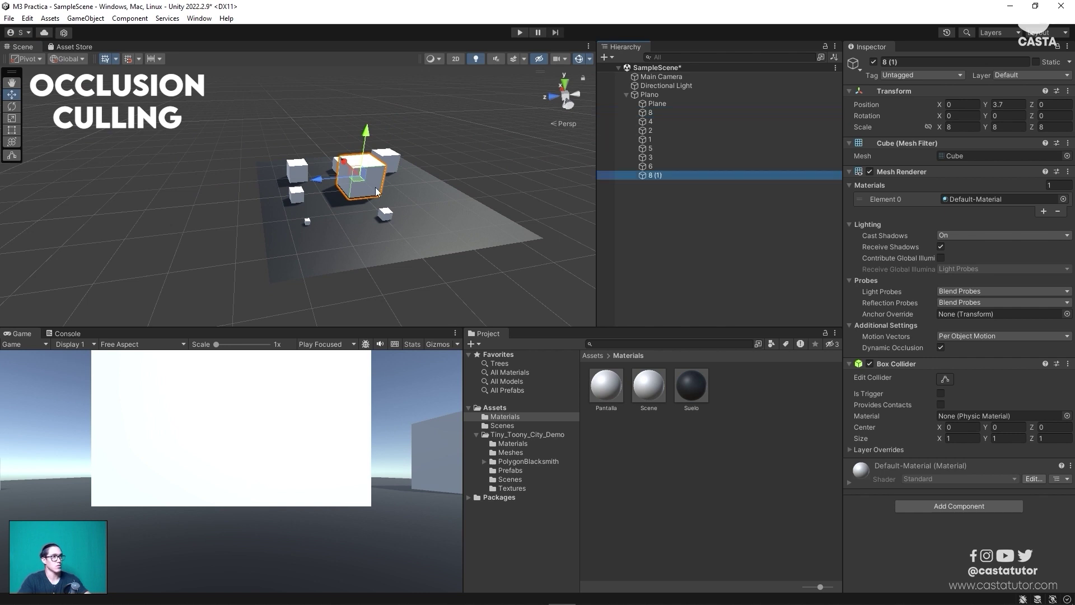
left_click_drag(402, 184, 358, 251, "alt")
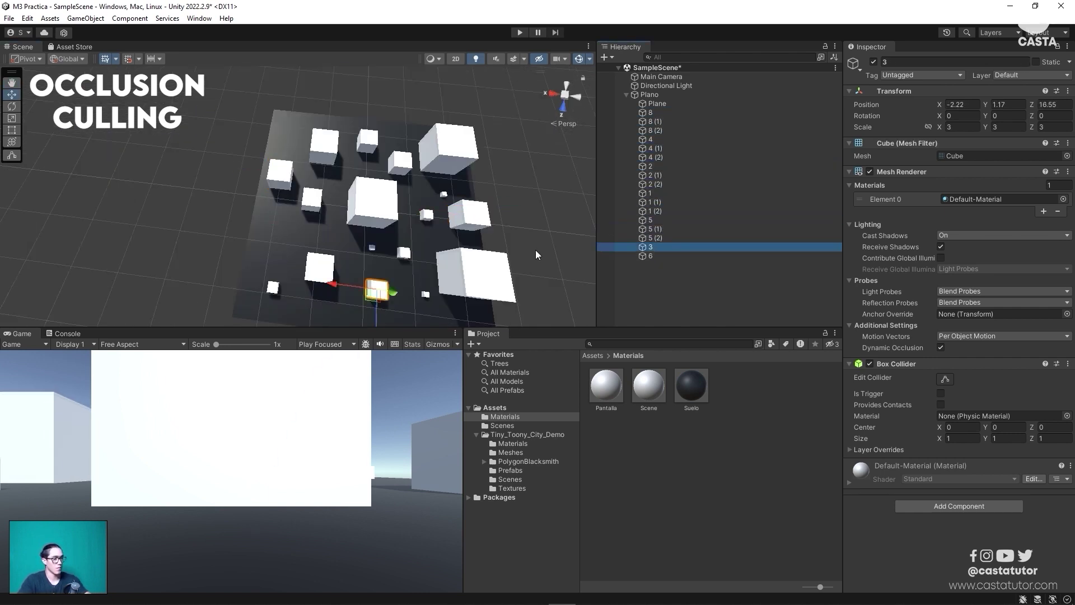
key("ctrl+d")
left_click_drag(268, 242, 288, 109)
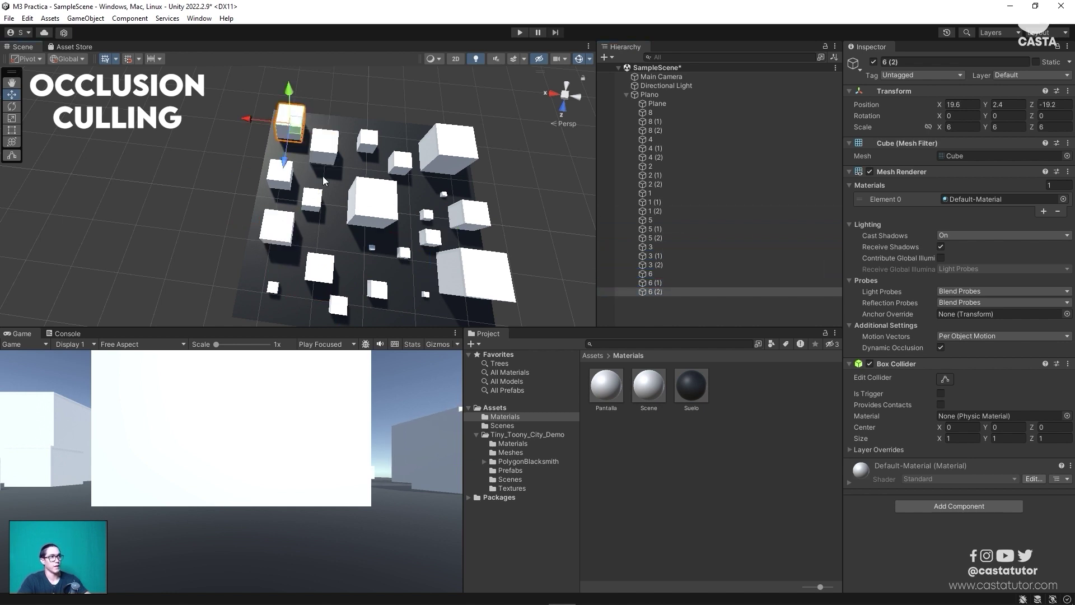
left_click_drag(366, 213, 348, 187, "alt")
scroll(404, 226, "down", 3)
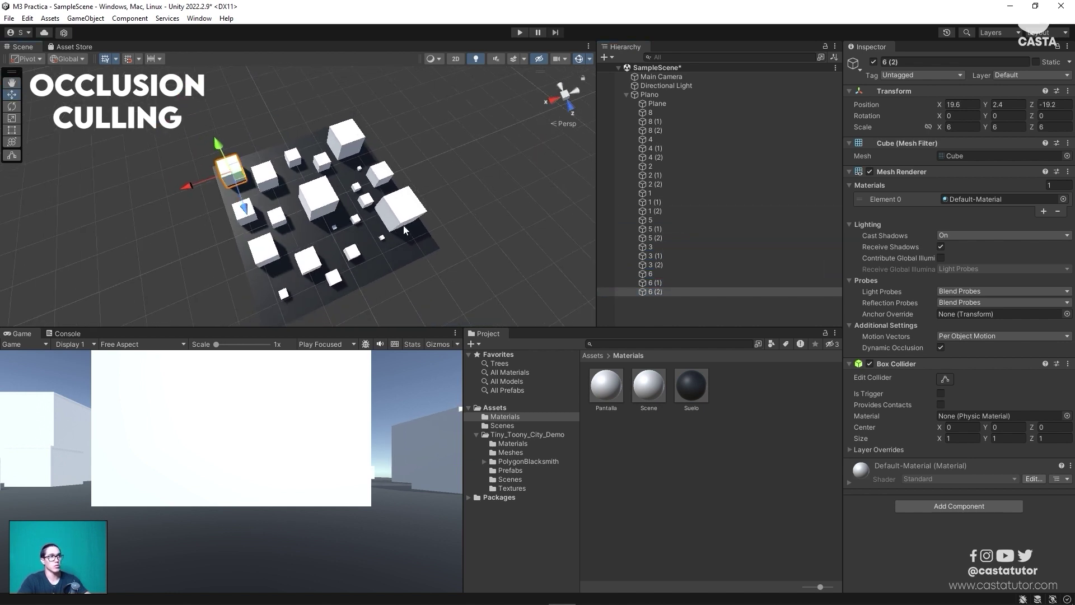
scroll(403, 226, "down", 3)
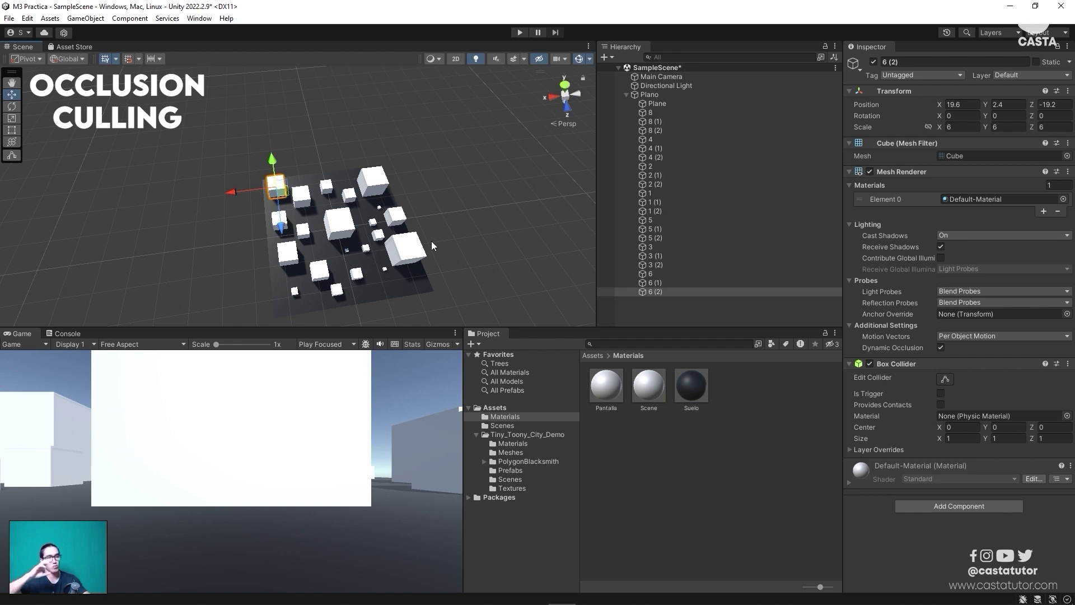
left_click(690, 76)
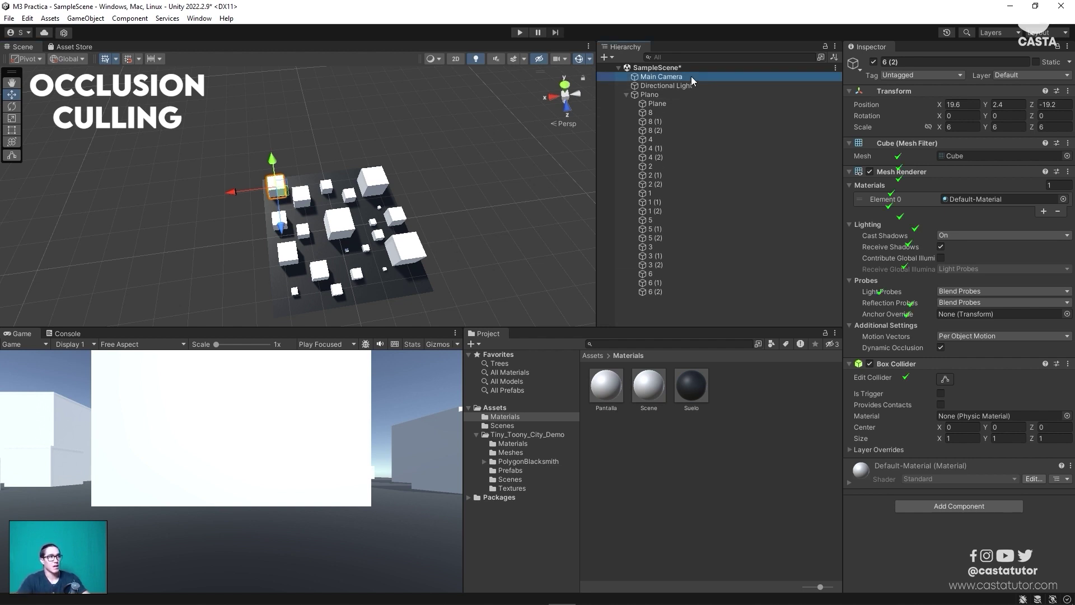
mouse_move(341, 214)
left_mouse_down("alt")
mouse_move(393, 208)
mouse_move(292, 267)
left_mouse_up("alt")
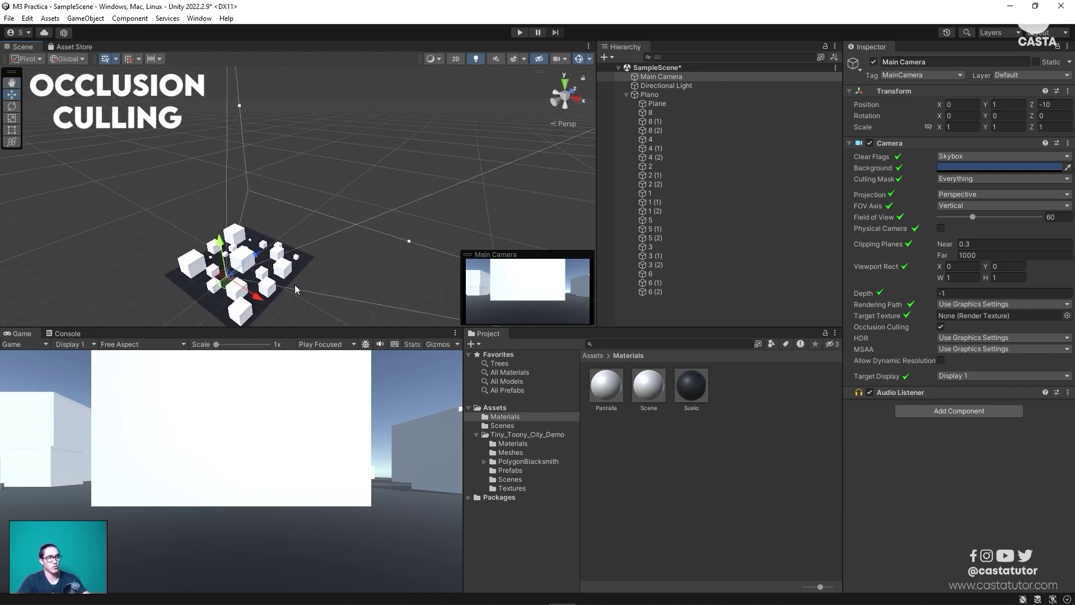
scroll(324, 227, "up", 5)
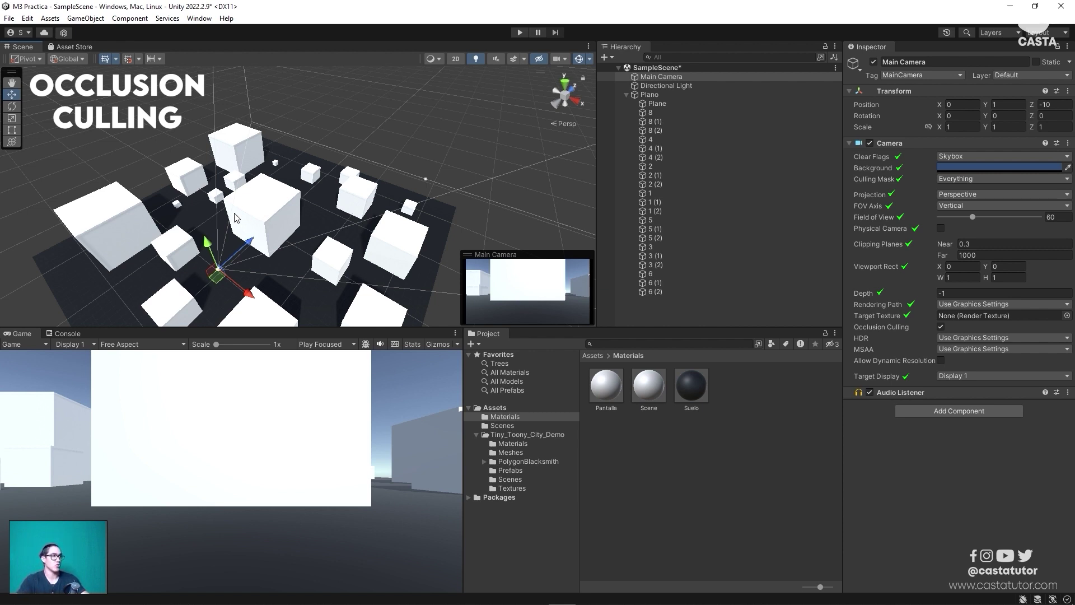
left_click(121, 219)
left_click(189, 189)
left_click(238, 149)
left_click(274, 214)
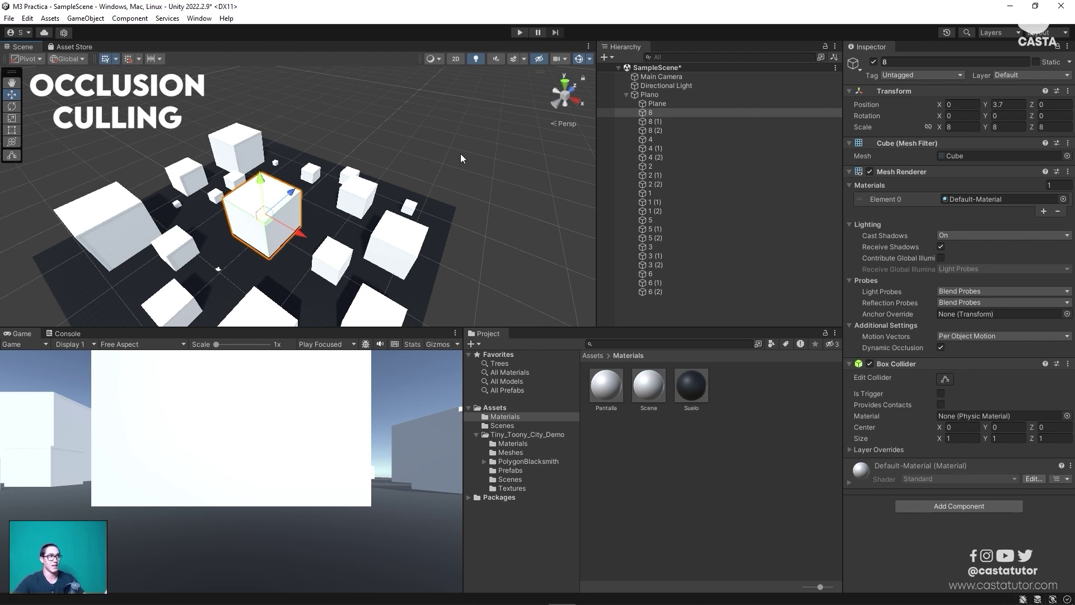
Flag cube 8 as Occluder Static and select its copies 8 (1) and 8 (2).
left_click(1070, 62)
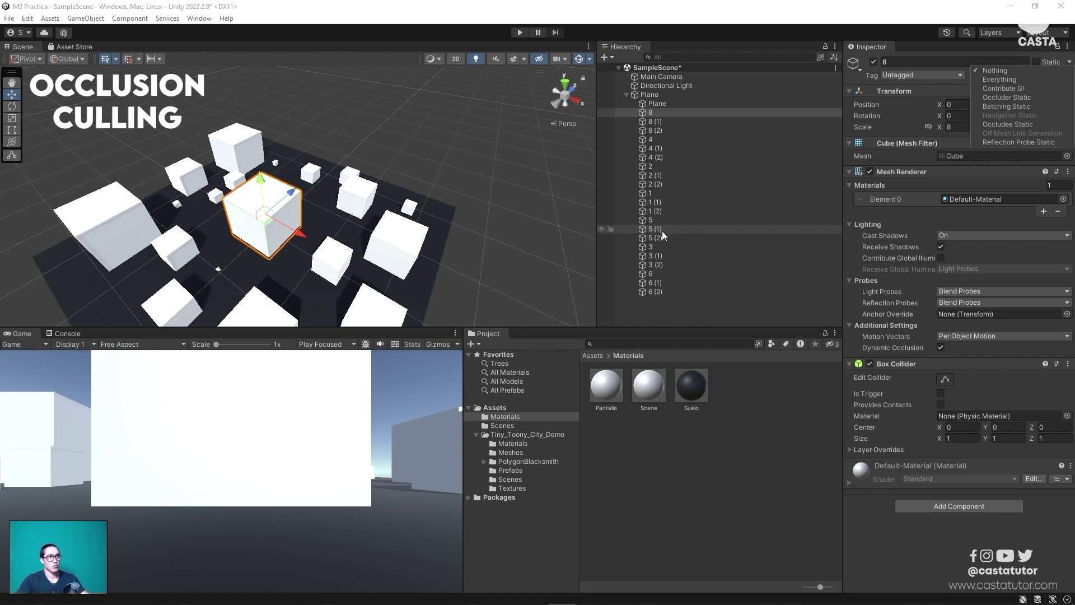
left_click(996, 98)
left_click(656, 121, "ctrl")
left_click(657, 130, "ctrl")
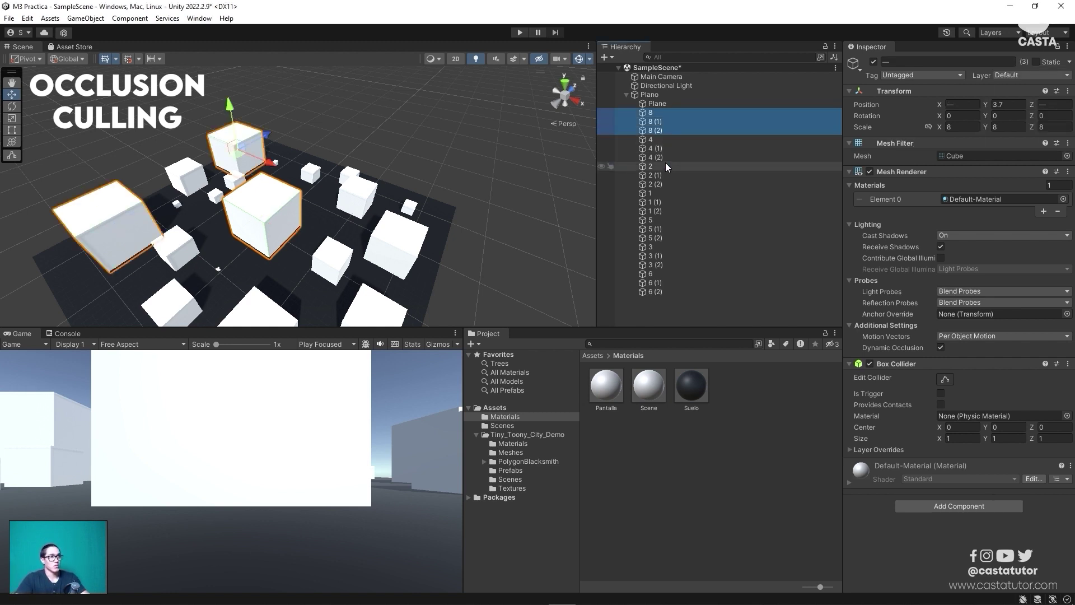
Add the 5, 6 and 4 cube copies to the selection and flag them all Occluder Static.
left_click(666, 220, "ctrl")
left_click(665, 229, "ctrl")
left_click(665, 238, "ctrl")
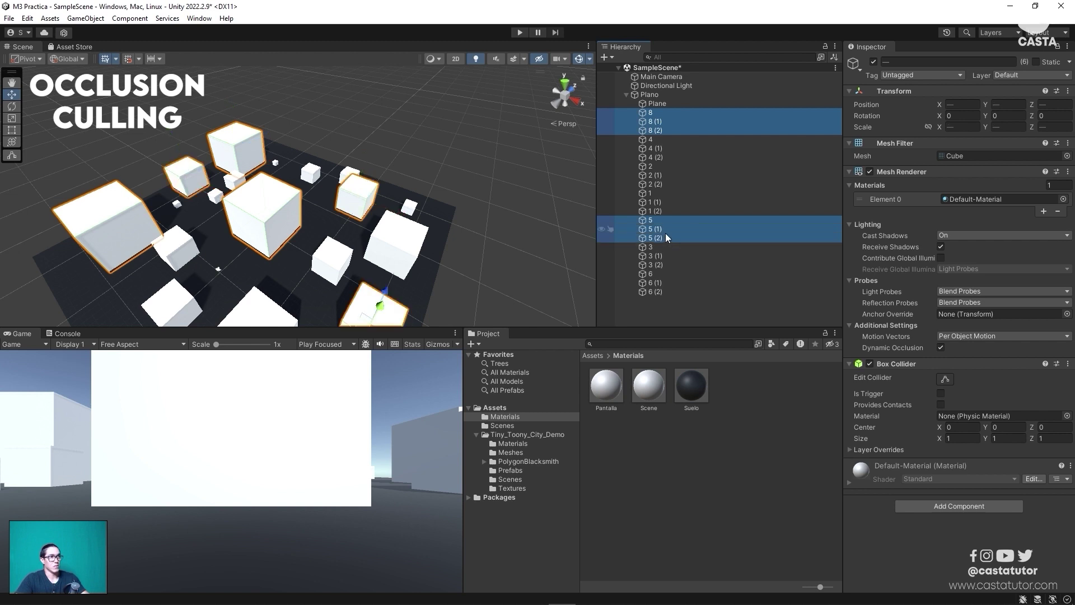
left_click(666, 291, "ctrl")
left_click(661, 283, "ctrl")
left_click(659, 274, "ctrl")
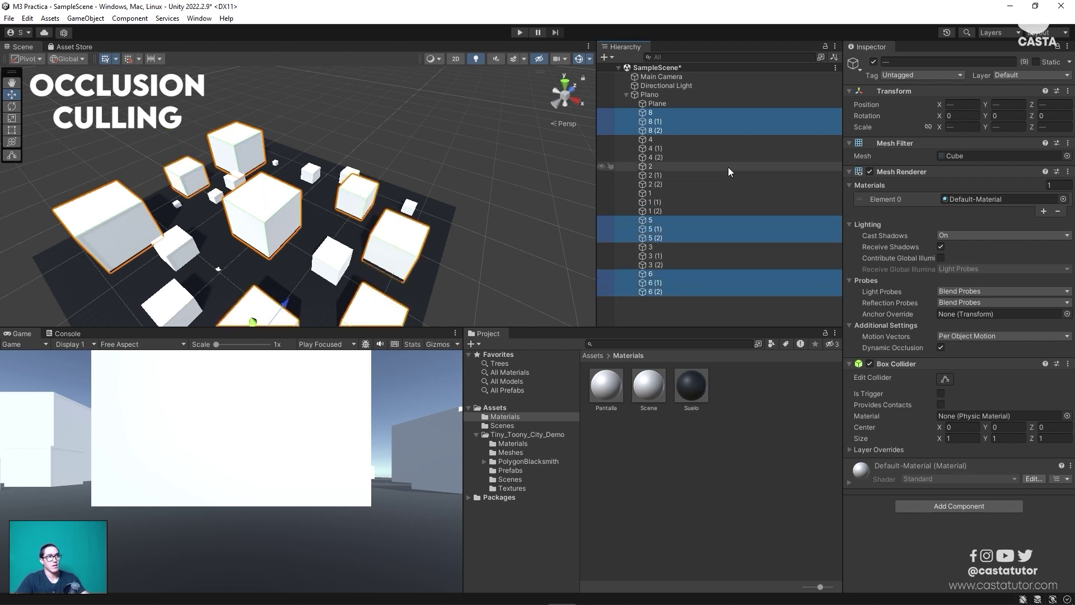
left_click(653, 140, "ctrl")
left_click(659, 148, "ctrl")
left_click(663, 157, "ctrl")
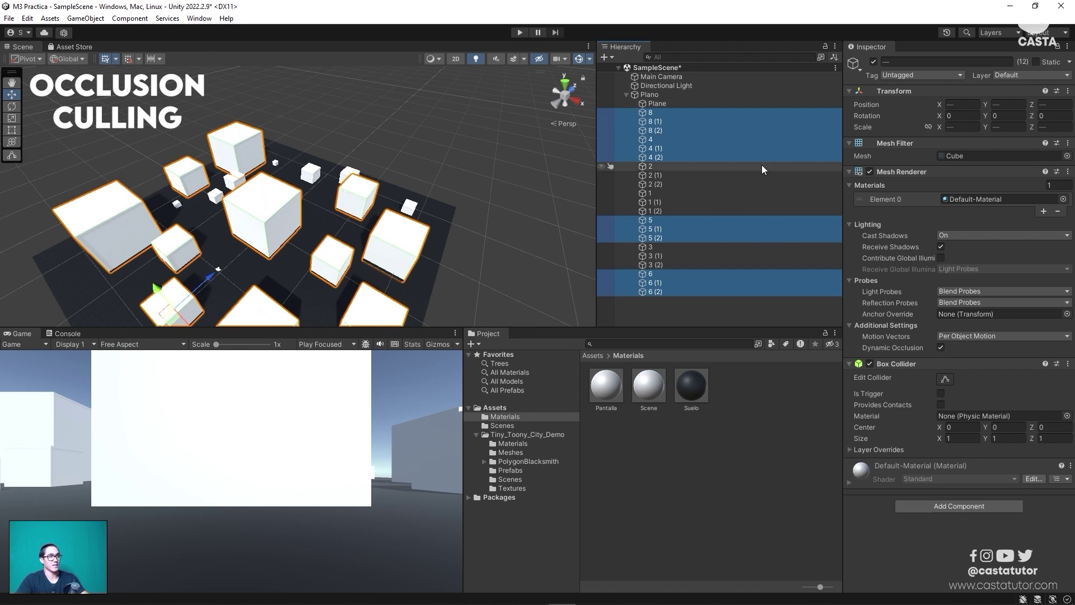
left_click(1069, 62)
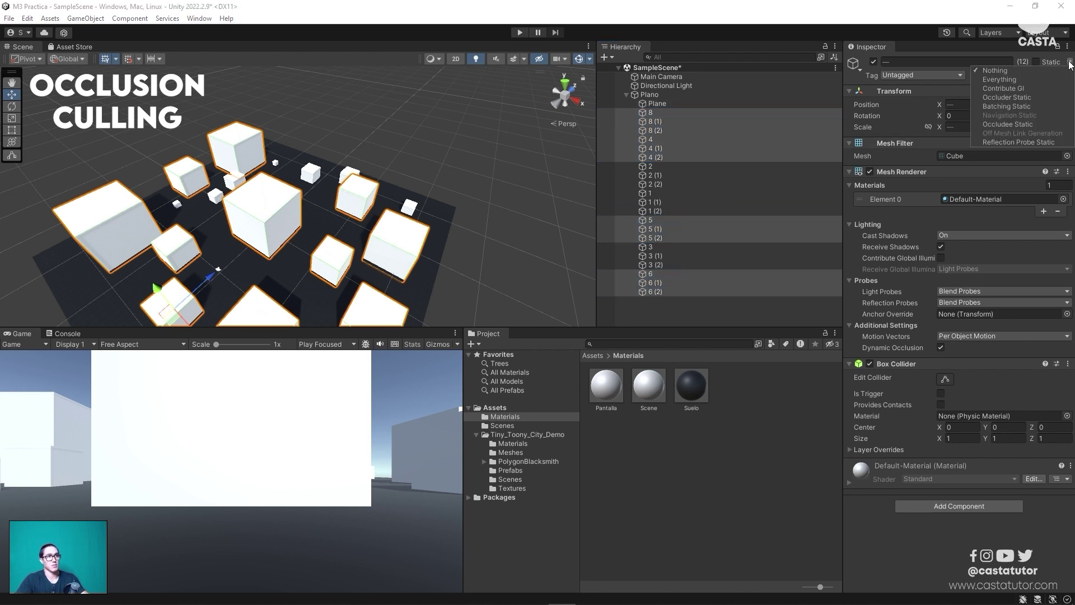
left_click(1026, 96)
left_click(651, 169)
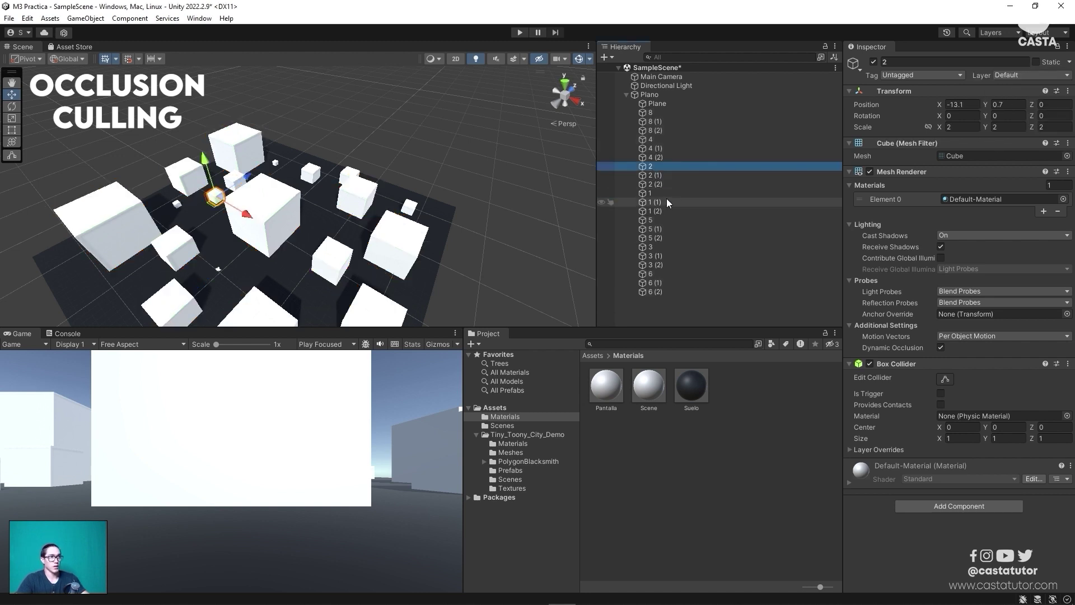
Select all copies of cubes 1, 2 and 3, flag them Occludee Static, then deselect.
left_click(666, 212, "shift")
left_click(664, 247, "ctrl")
left_click(665, 256, "ctrl")
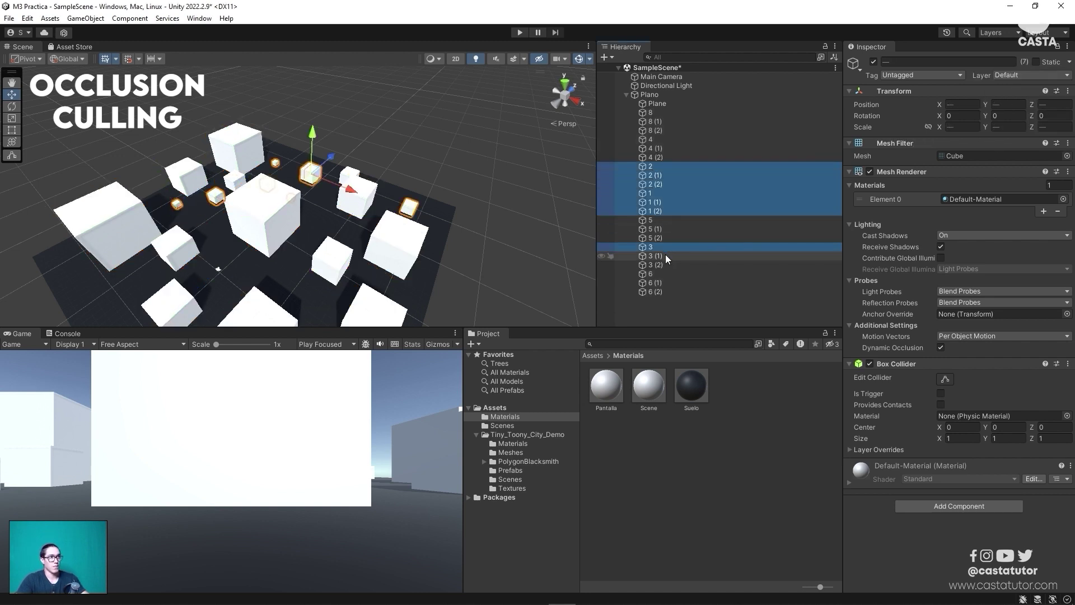
left_click(665, 265, "ctrl")
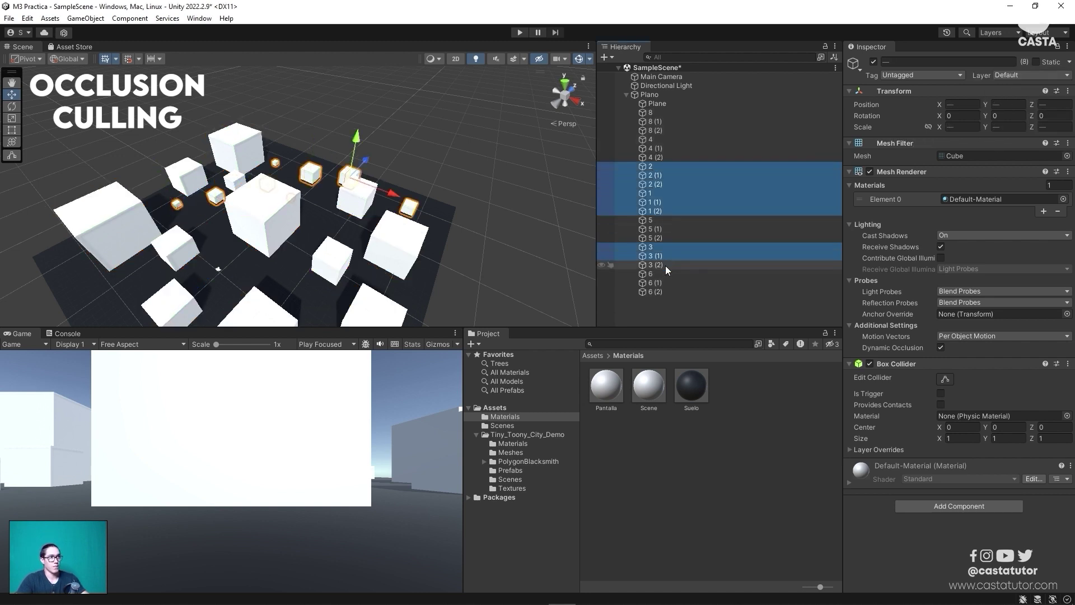
left_click(1070, 63)
left_click(1019, 124)
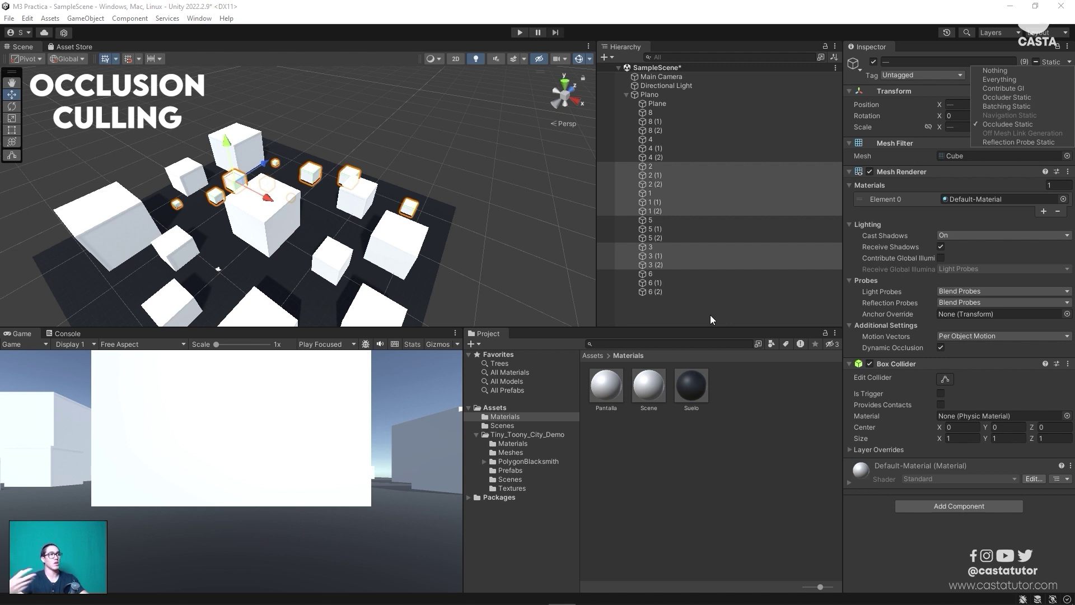
left_click(679, 313)
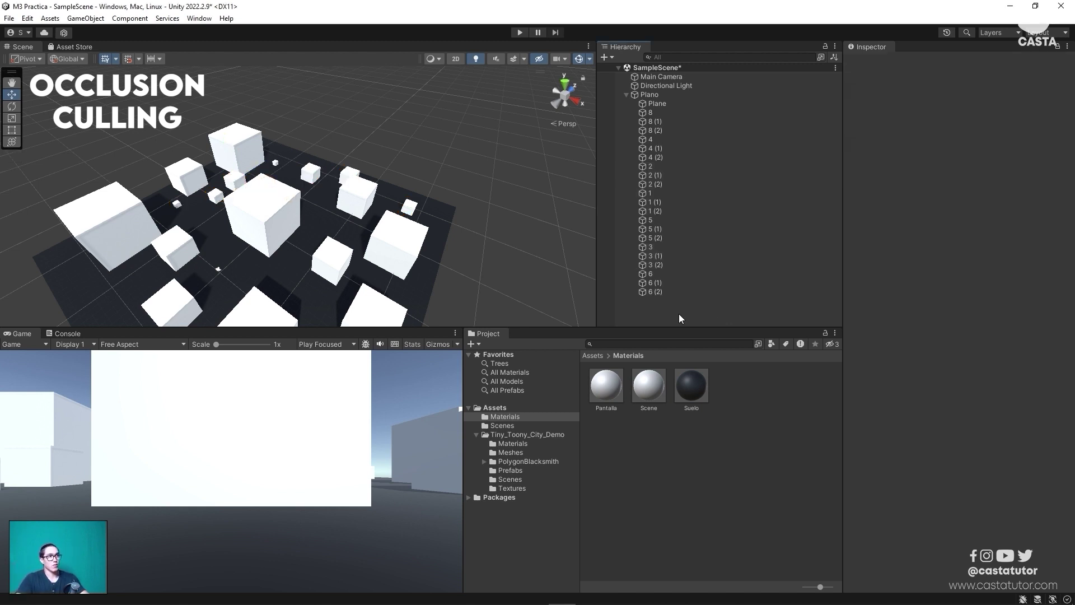
Open the Occlusion Culling window from Window > Rendering.
left_click(199, 18)
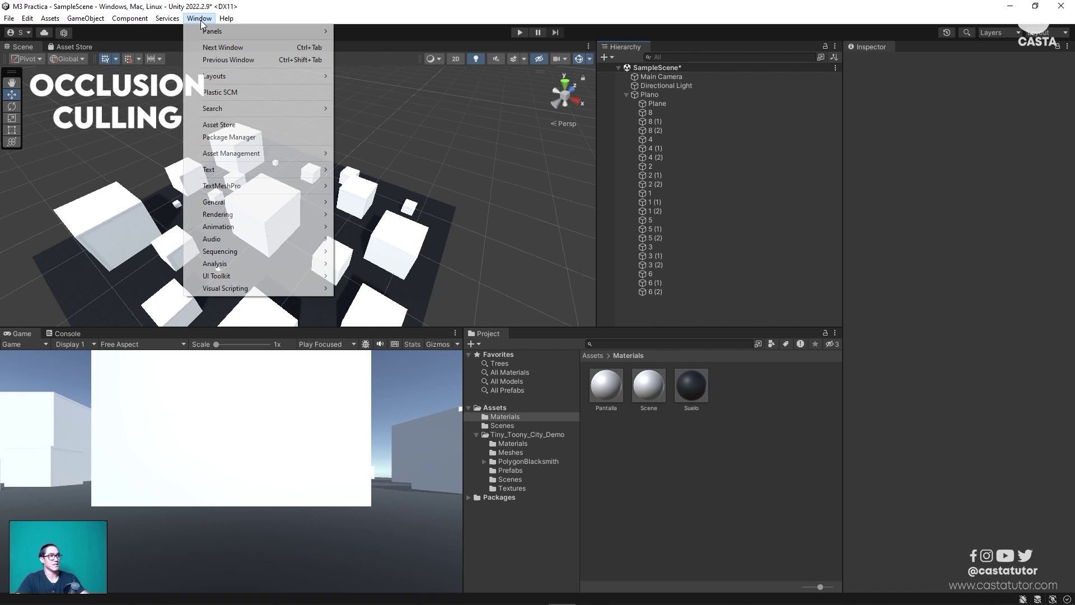
mouse_move(315, 214)
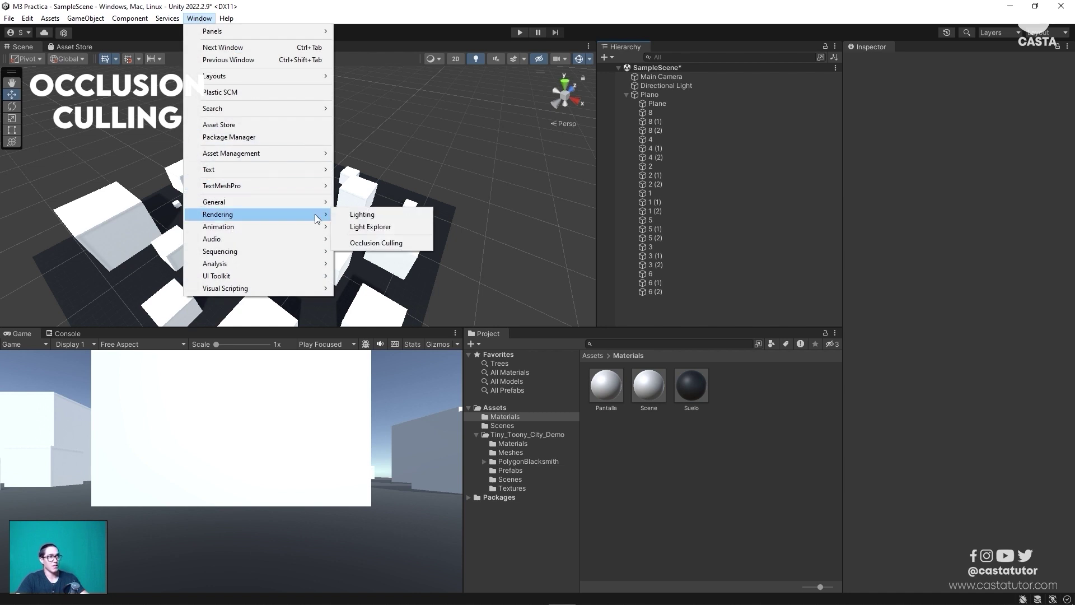
left_click(384, 242)
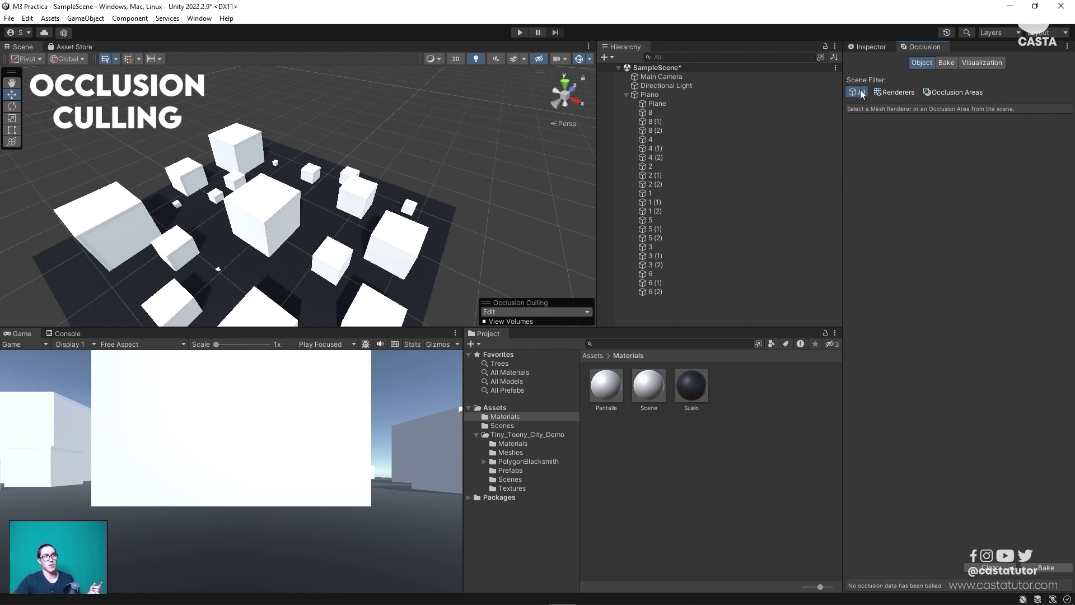
Cycle the scene filter through Renderers, Occlusion Areas and All, then show the Bake settings.
left_click(899, 93)
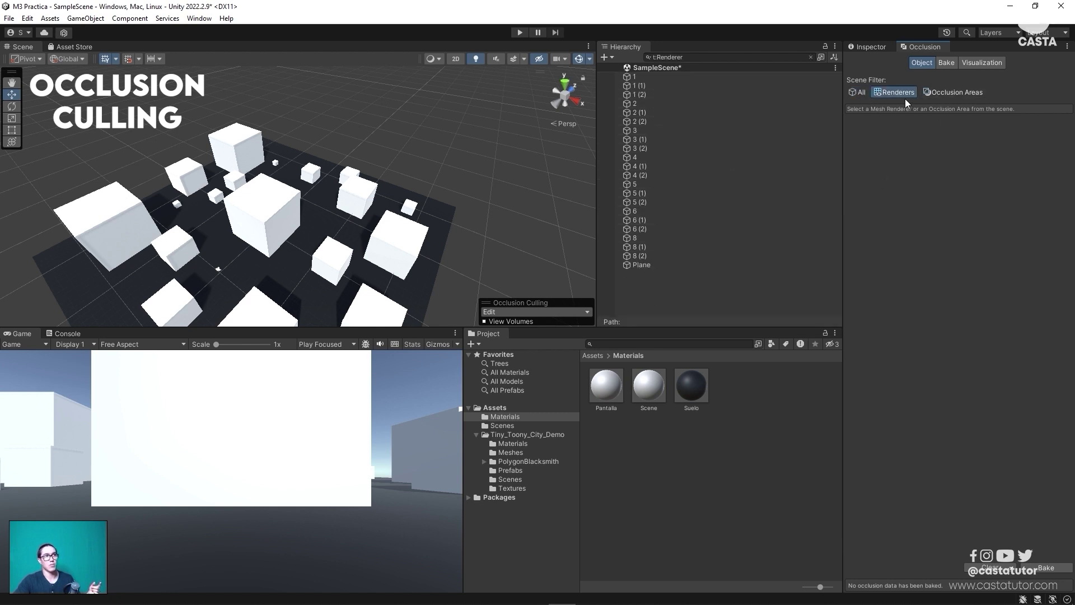
left_click(956, 93)
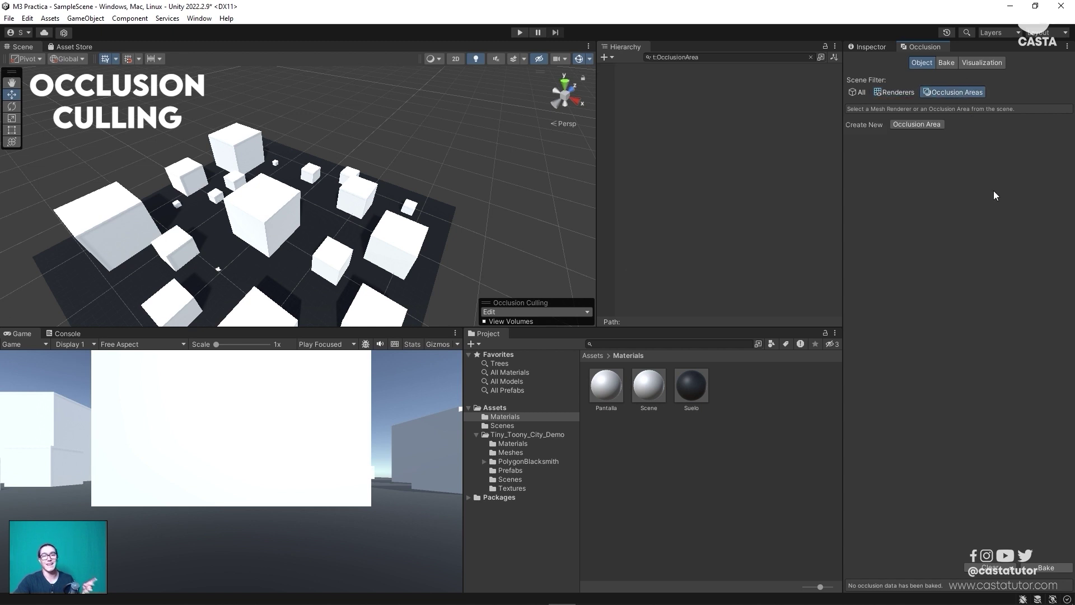
left_click(859, 92)
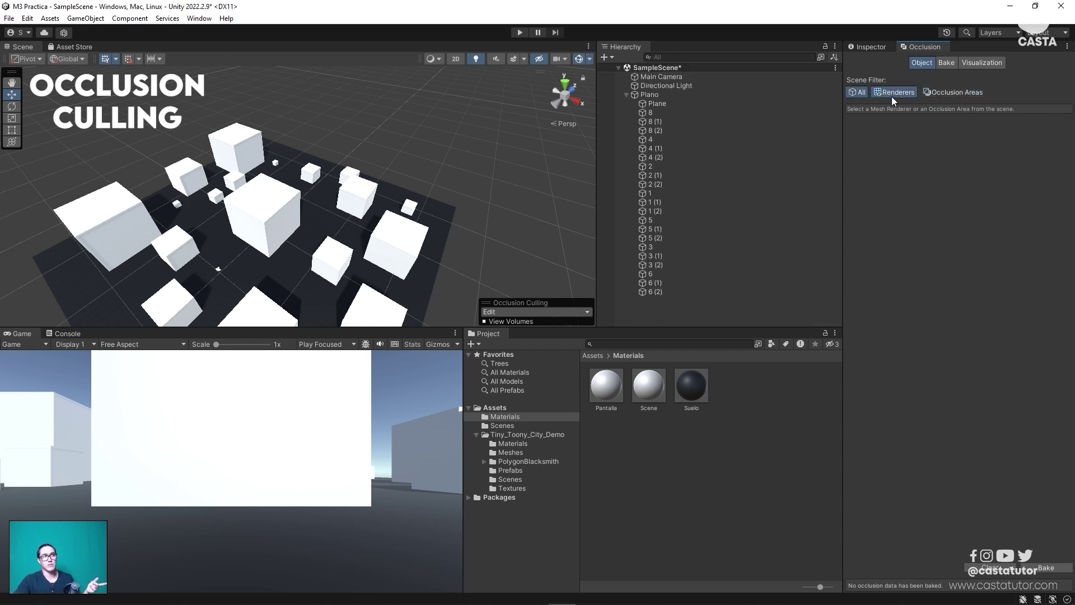
left_click(892, 97)
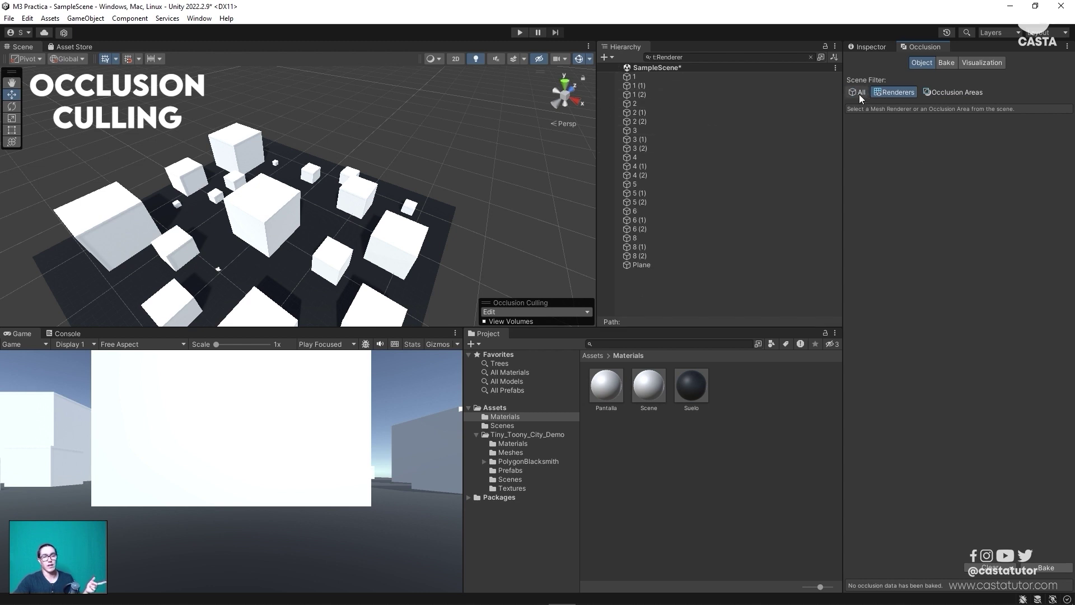
left_click(859, 93)
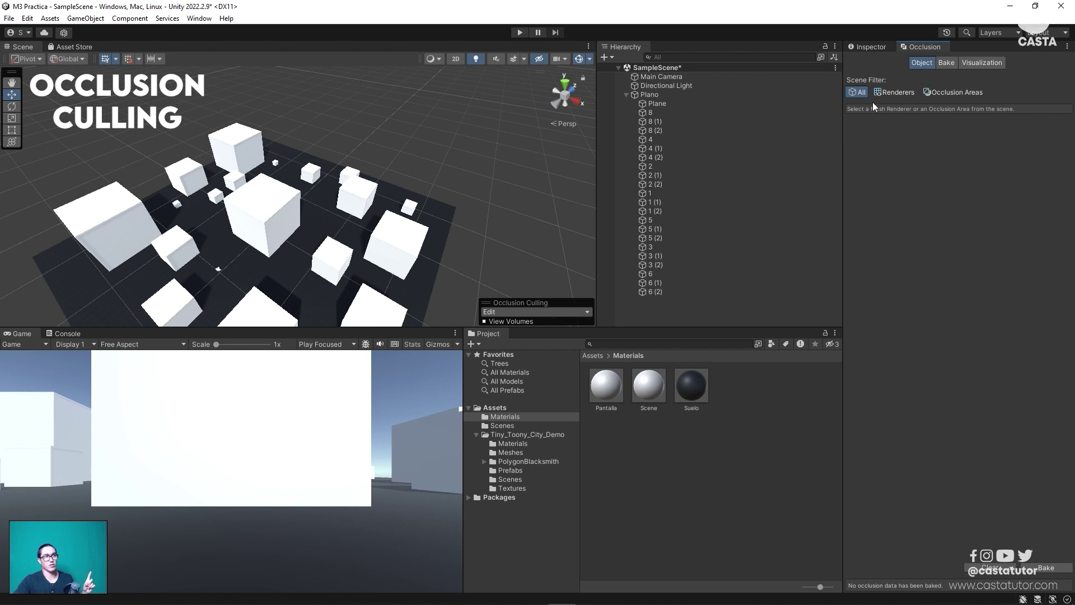
left_click(945, 62)
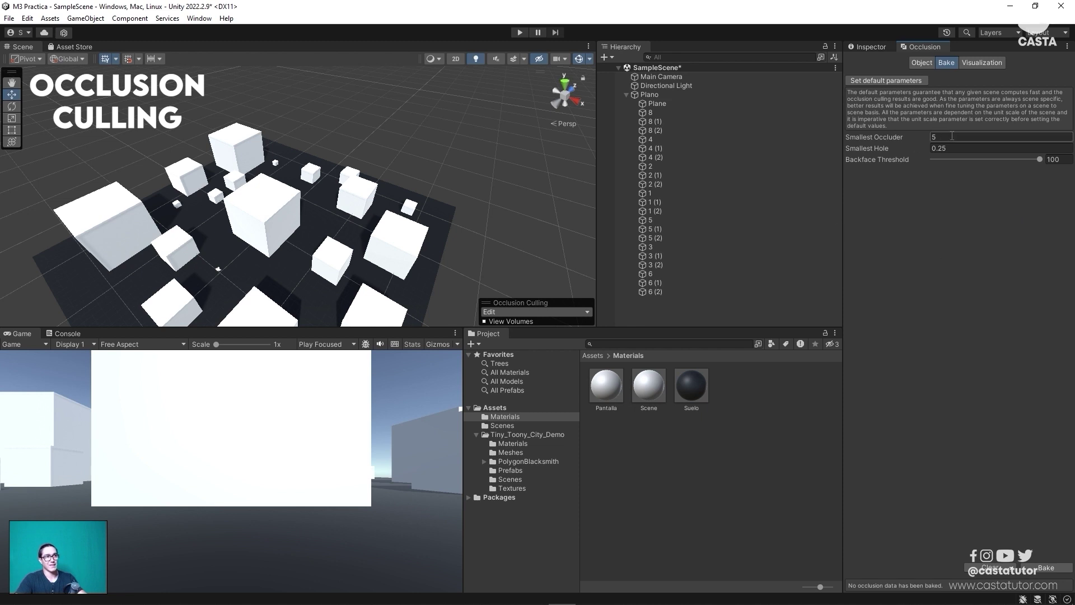
Enter 4 as the Smallest Occluder value.
type("4")
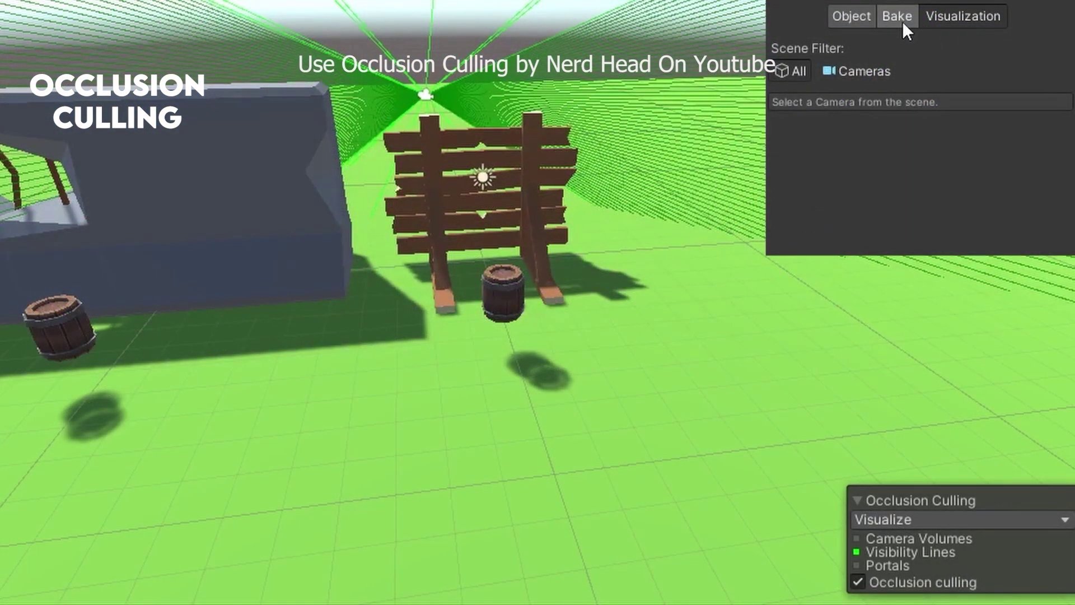
Set the example scene's Smallest Hole to 0.5 and display its visibility lines.
left_click(897, 15)
type("0.5")
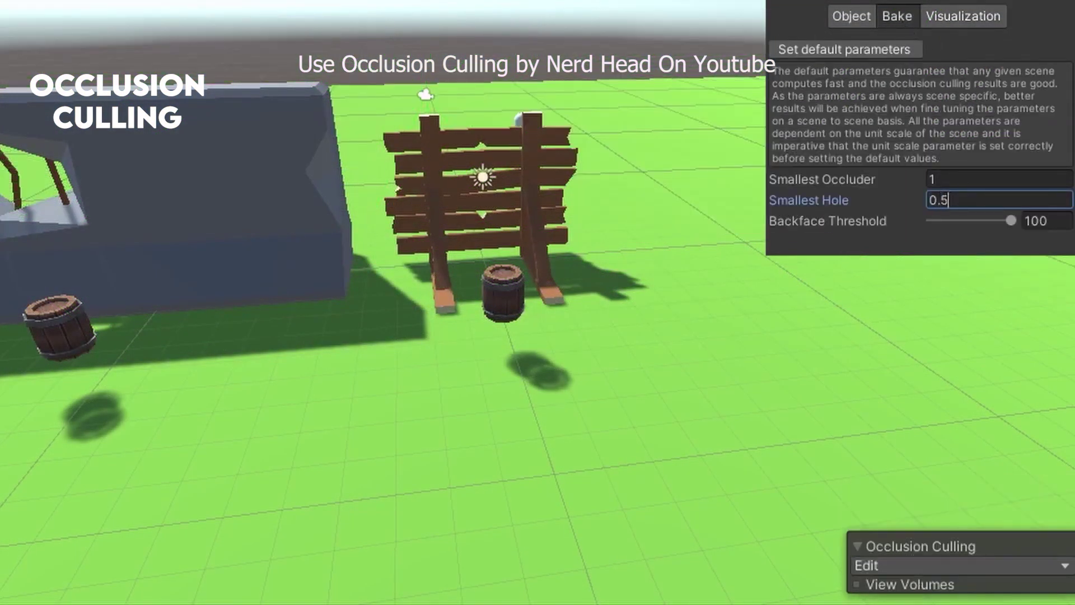
left_click(957, 12)
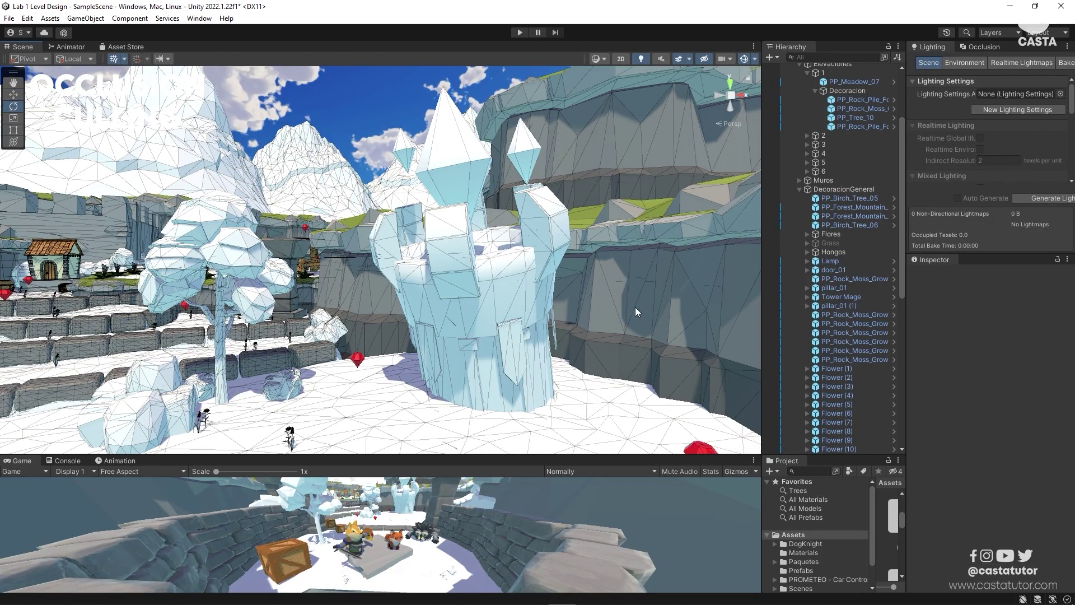
Pan the snowy level's Scene view around the ground and ice tower.
middle_click_drag(636, 308, 643, 76)
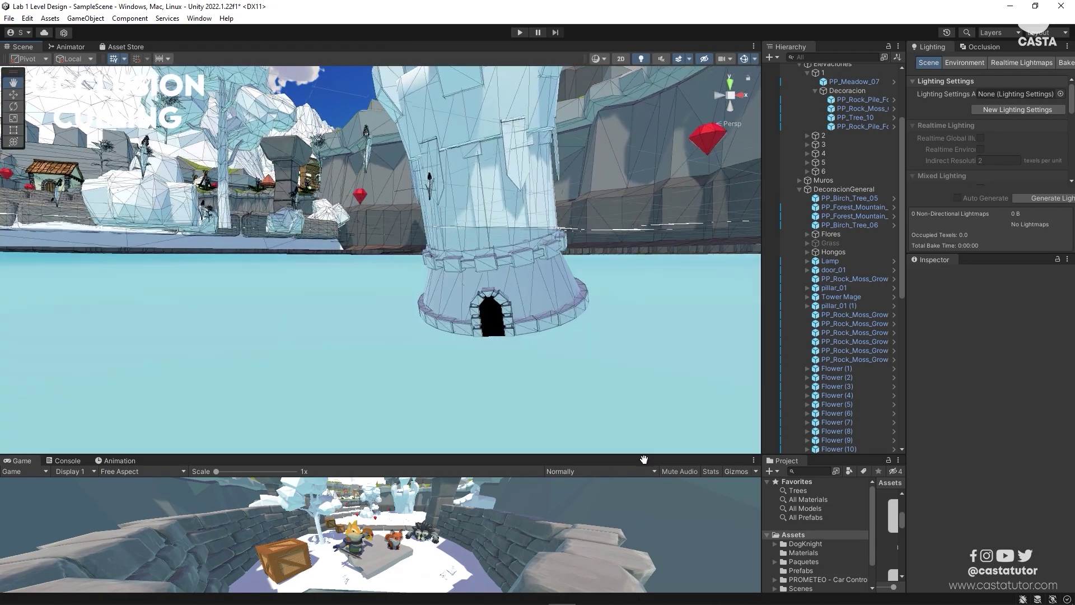
middle_click_drag(646, 435, 646, 305)
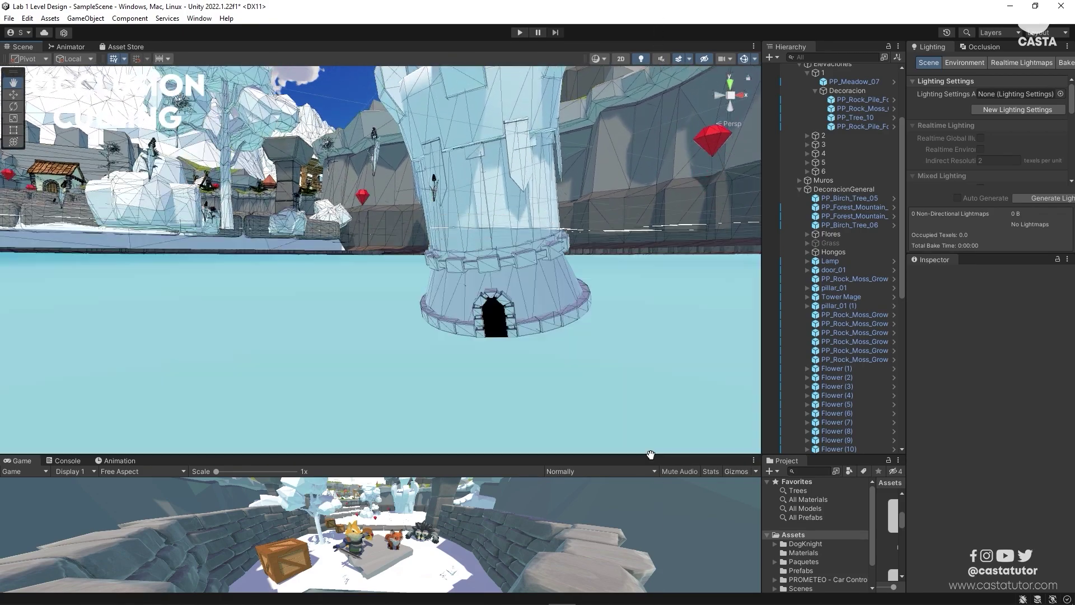
middle_click_drag(644, 314, 635, 40)
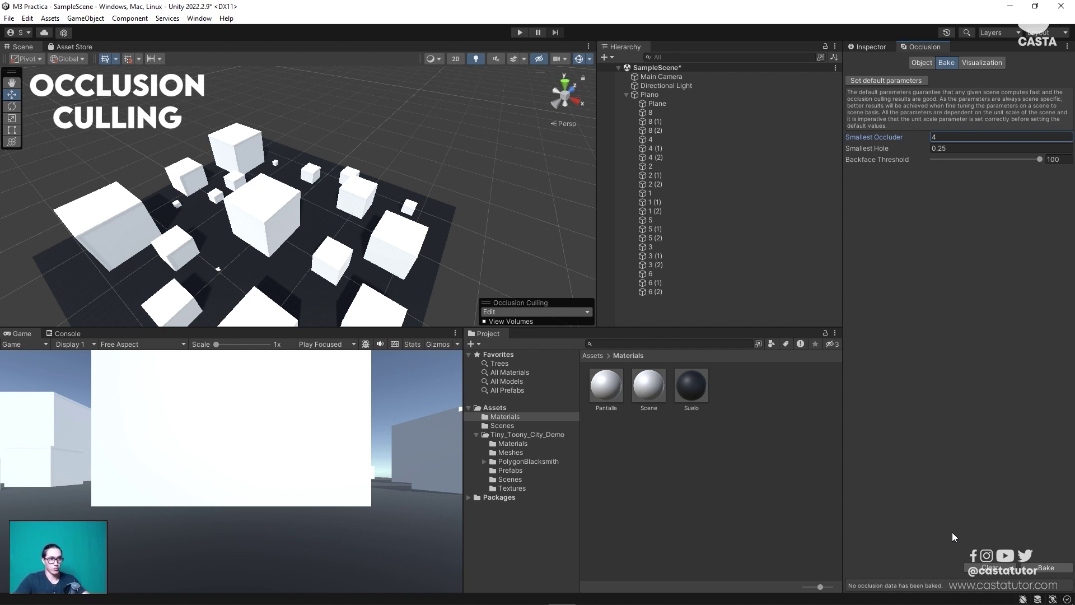
Bake the occlusion data for the cube practice scene.
left_click(1047, 567)
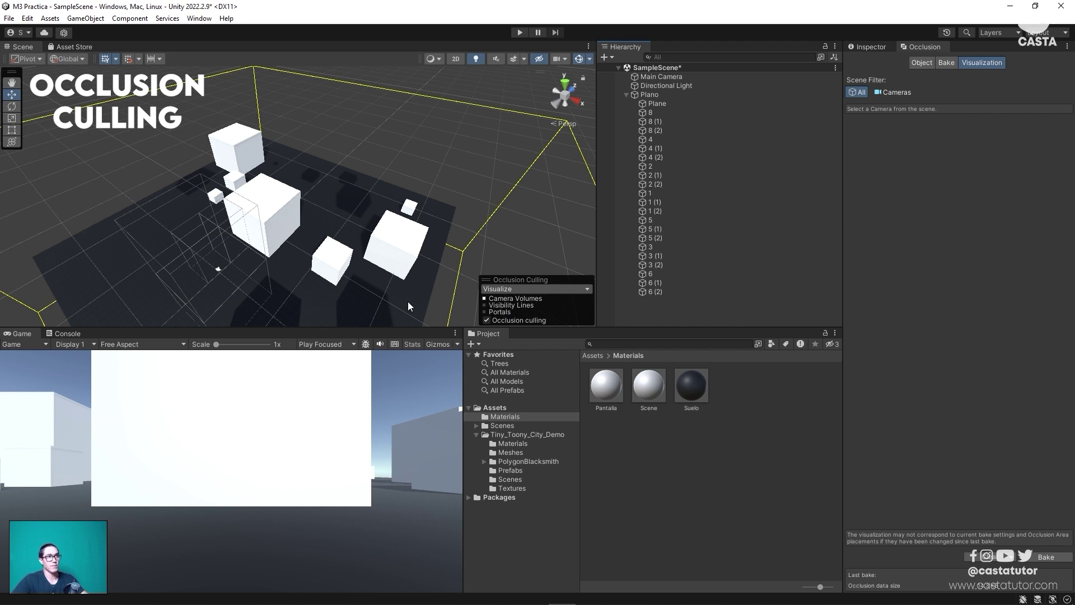
Show the baked cell volumes, zoom out, then preview culling from Main Camera.
left_click(561, 289)
left_click(512, 304)
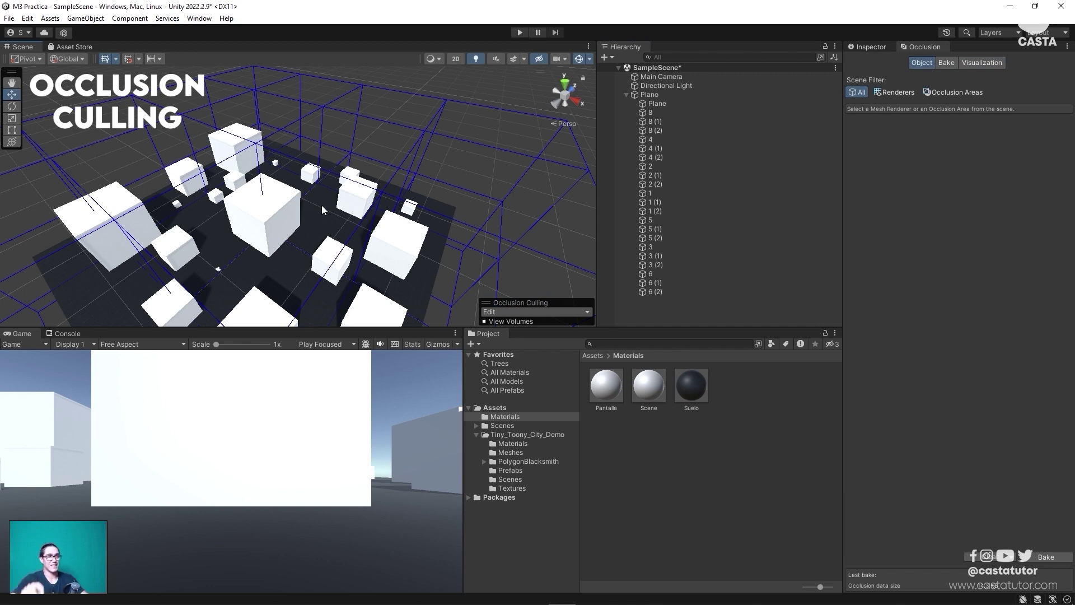
scroll(323, 210, "down", 3)
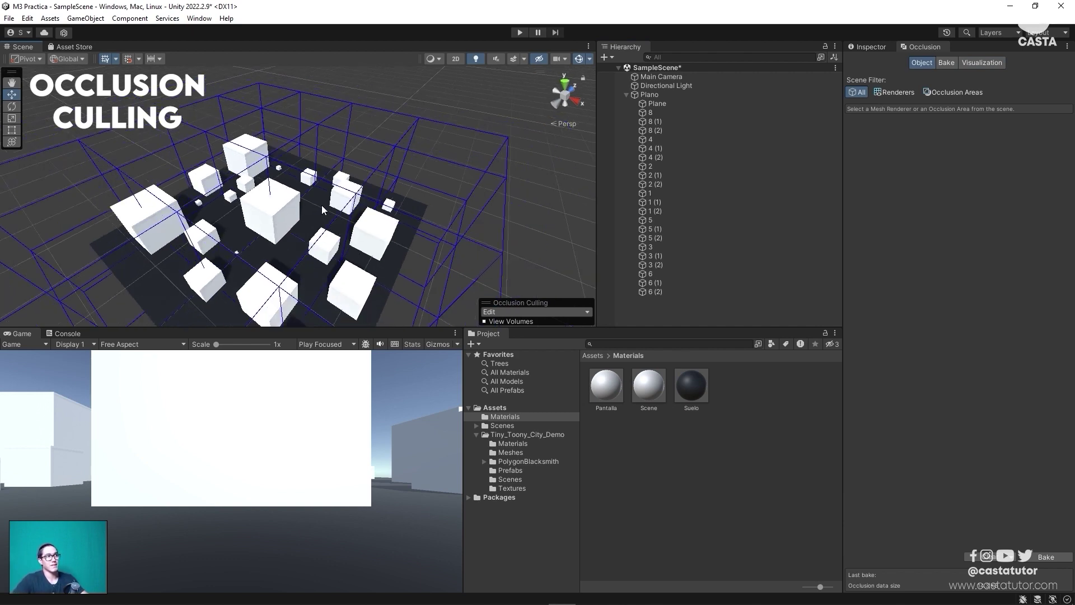
scroll(322, 210, "down", 3)
scroll(322, 210, "down", 3)
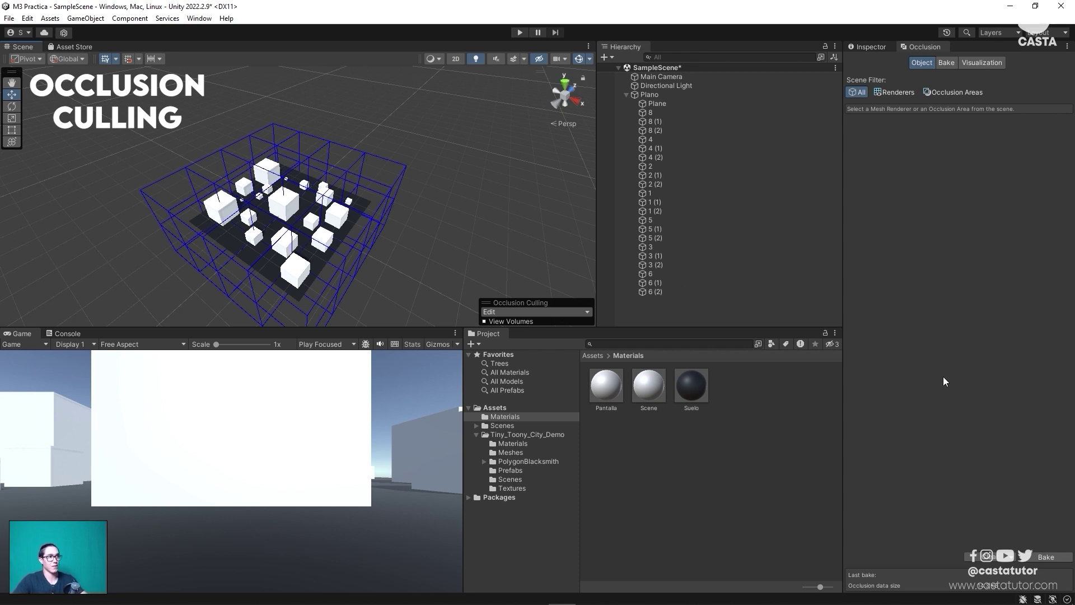
left_click(984, 63)
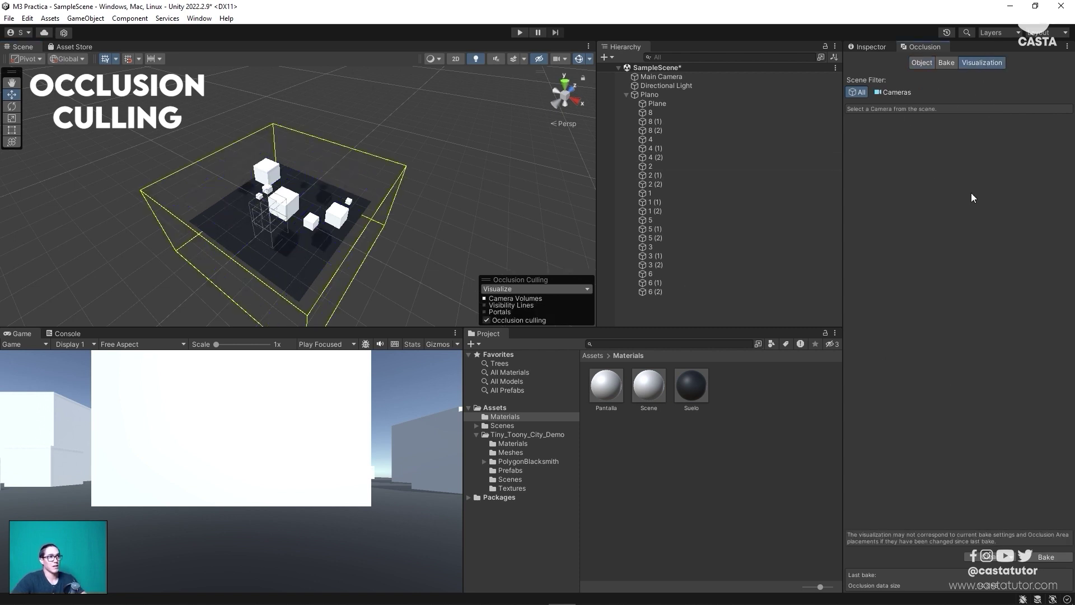
left_click(673, 77)
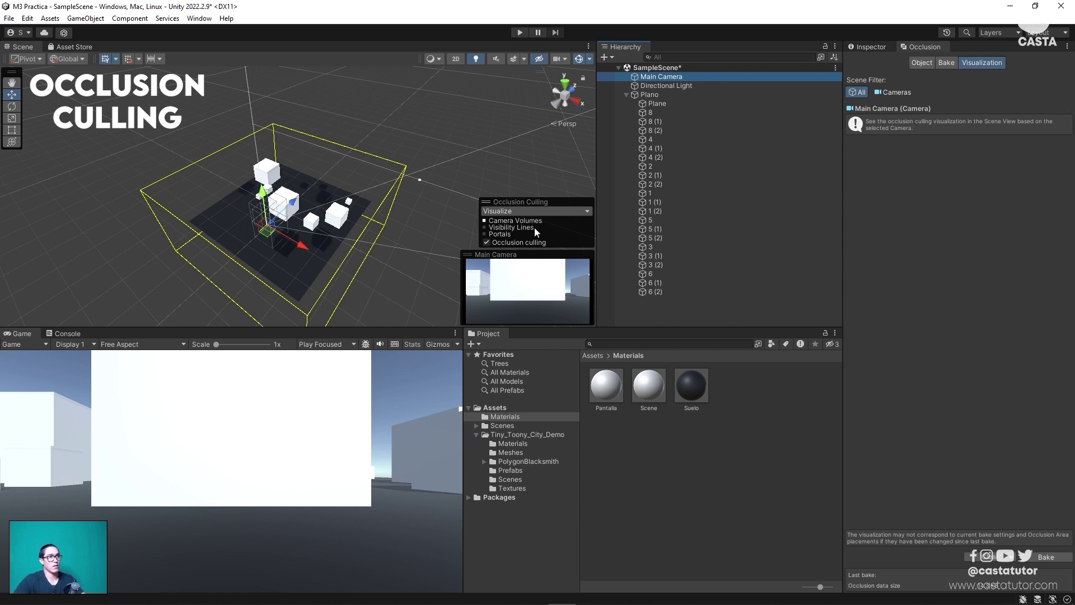
Toggle the visibility lines, occlusion portals and camera volume overlays on and off.
left_click(485, 227)
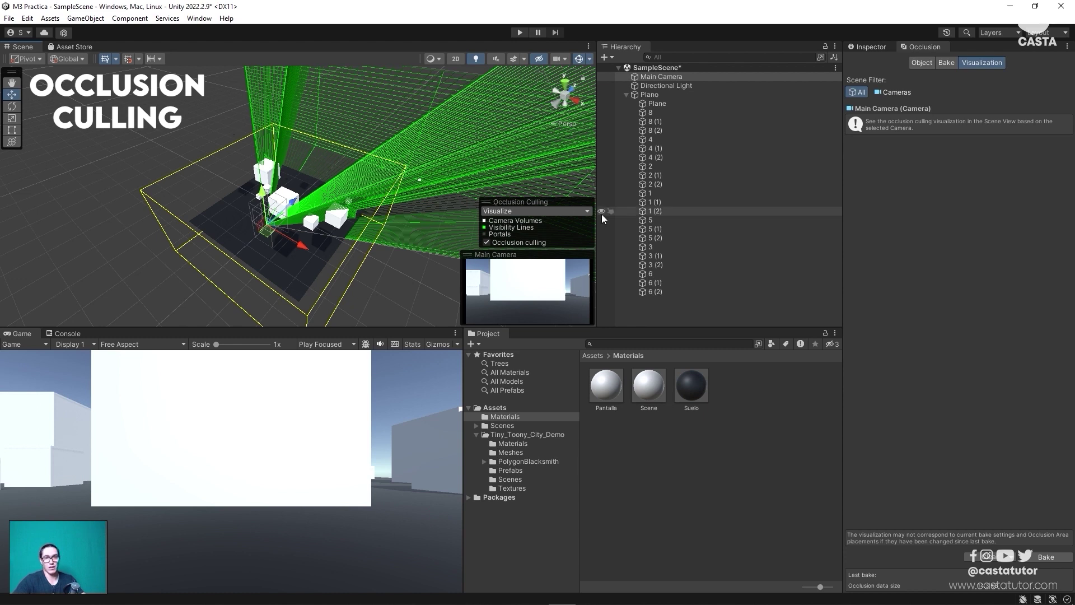
left_click(483, 234)
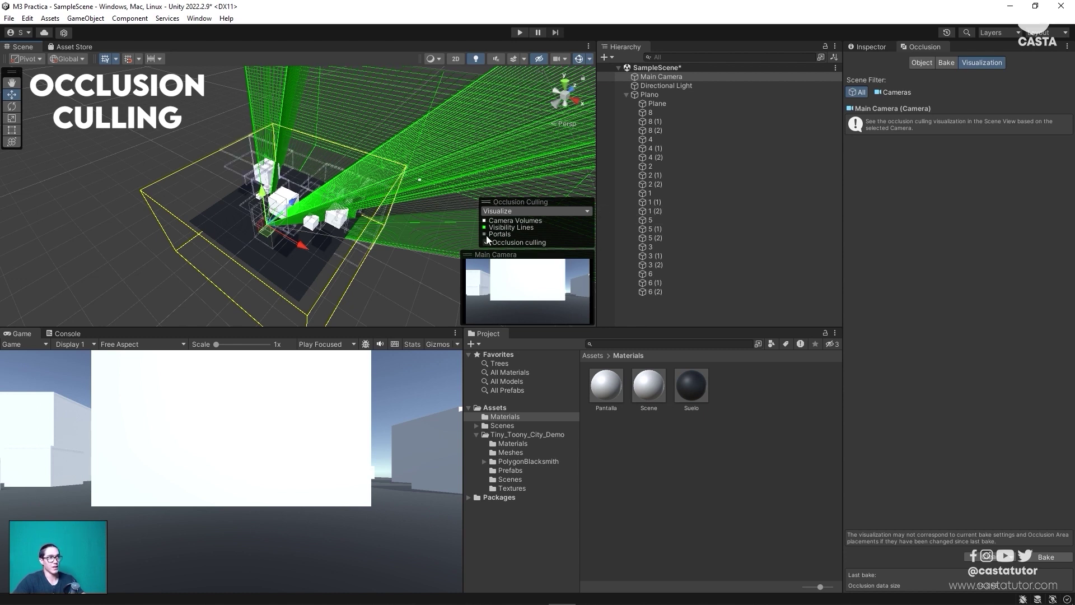
left_click(484, 234)
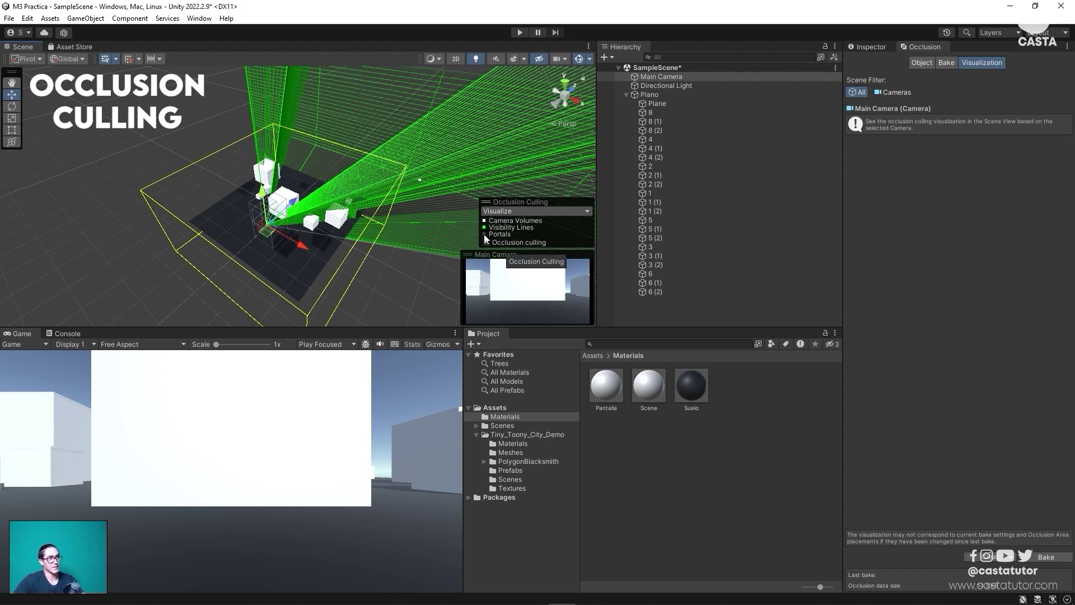
left_click(485, 220)
left_click(485, 221)
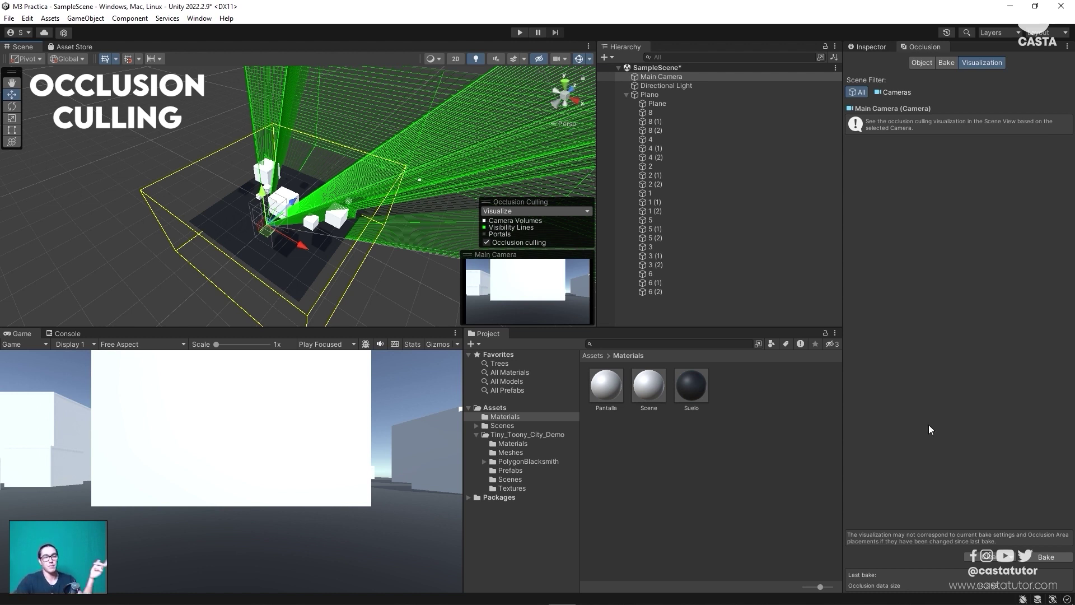
Rotate the Main Camera with the Rotate tool to face a new direction.
left_click(674, 78)
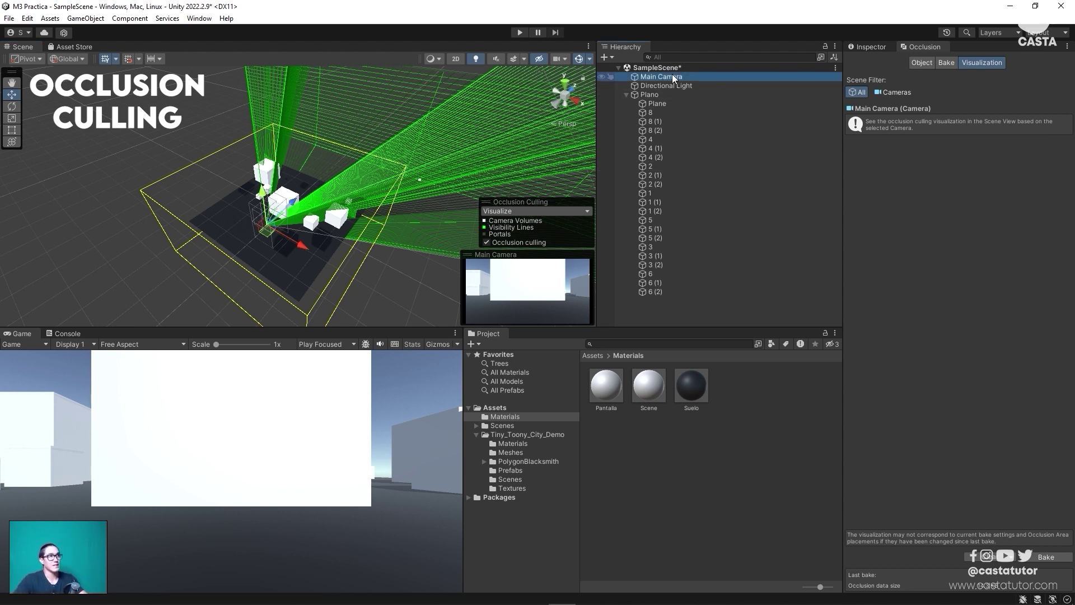
scroll(266, 230, "up", 3)
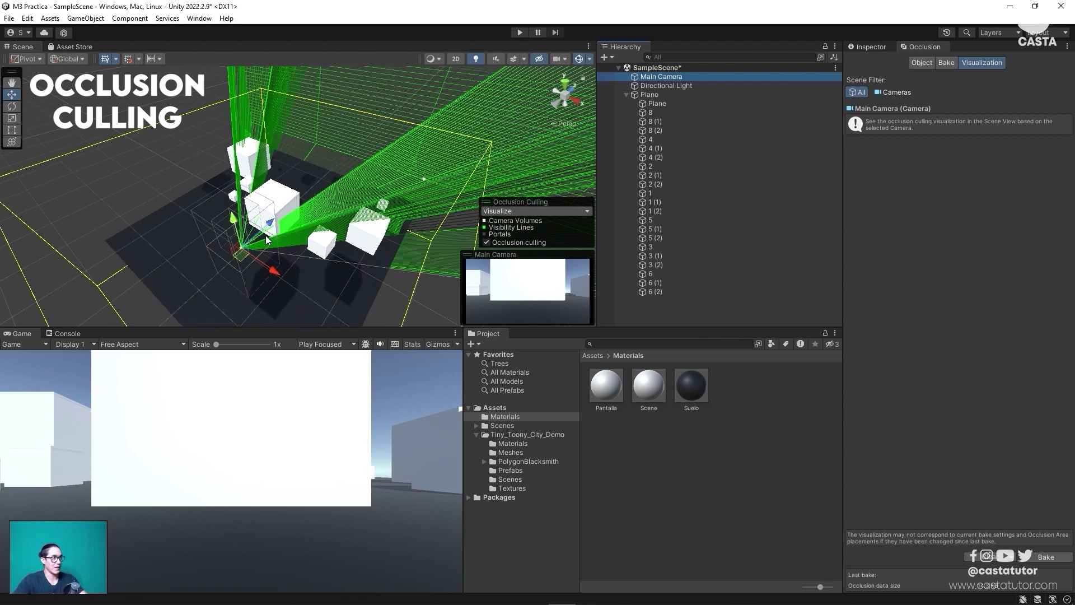
left_click(11, 105)
mouse_move(274, 272)
left_mouse_down()
mouse_move(7, 325)
mouse_move(677, 223)
mouse_move(600, 289)
left_mouse_up()
left_click(560, 211)
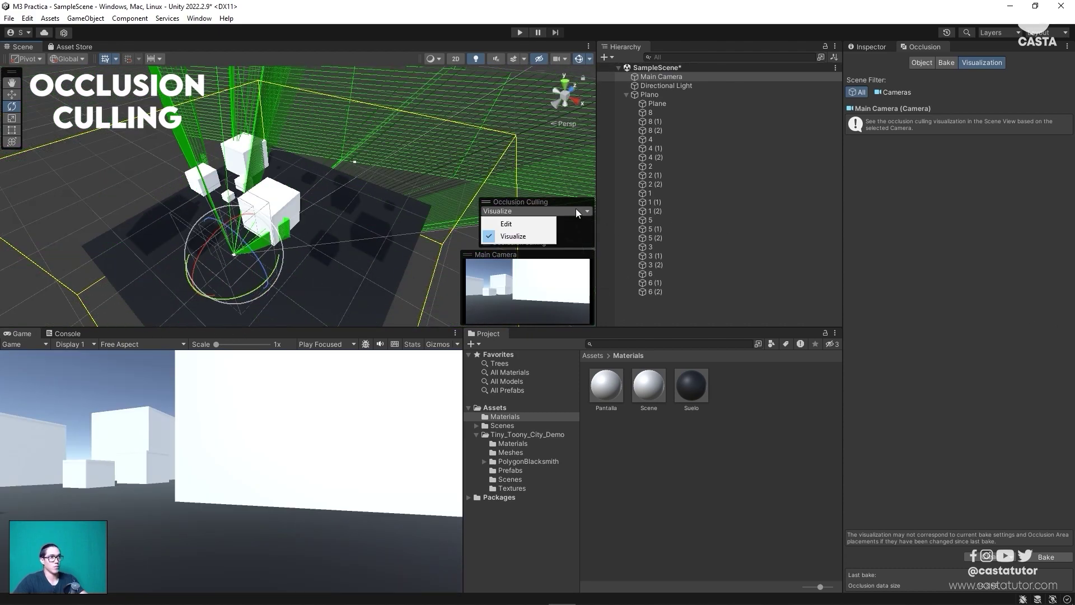
left_click(516, 221)
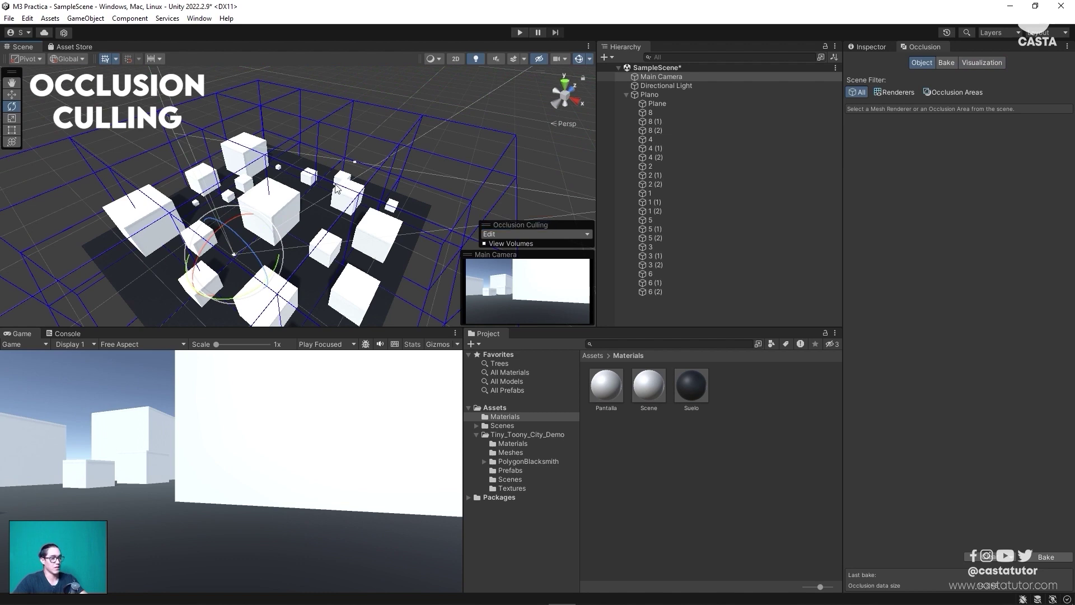
scroll(349, 184, "up", 3)
scroll(280, 157, "up", 3)
scroll(245, 164, "up", 3)
right_click_drag(244, 164, 399, 177)
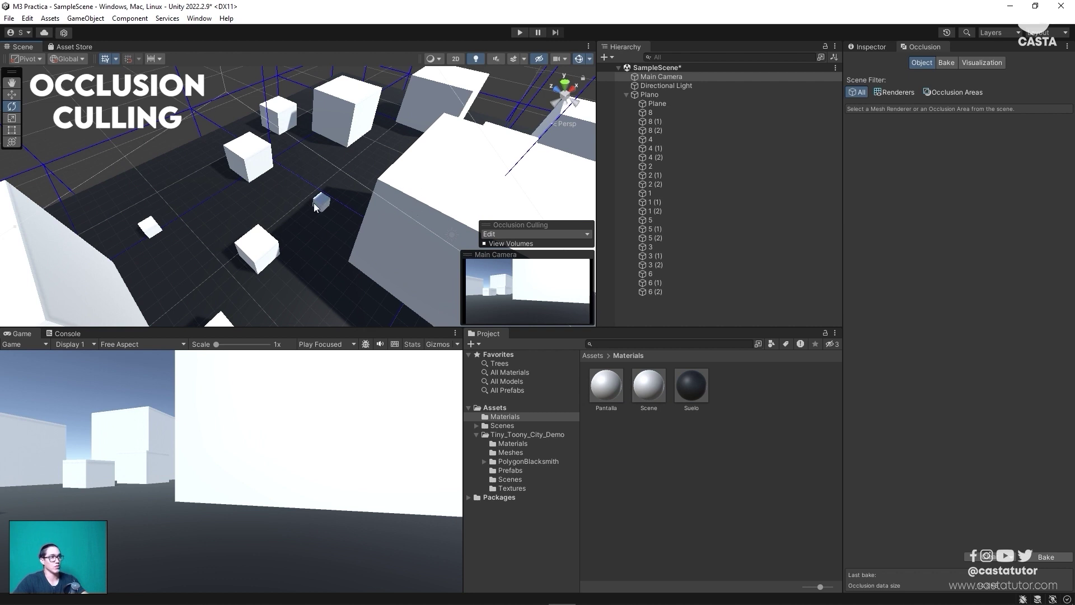
right_click_drag(336, 207, 387, 214)
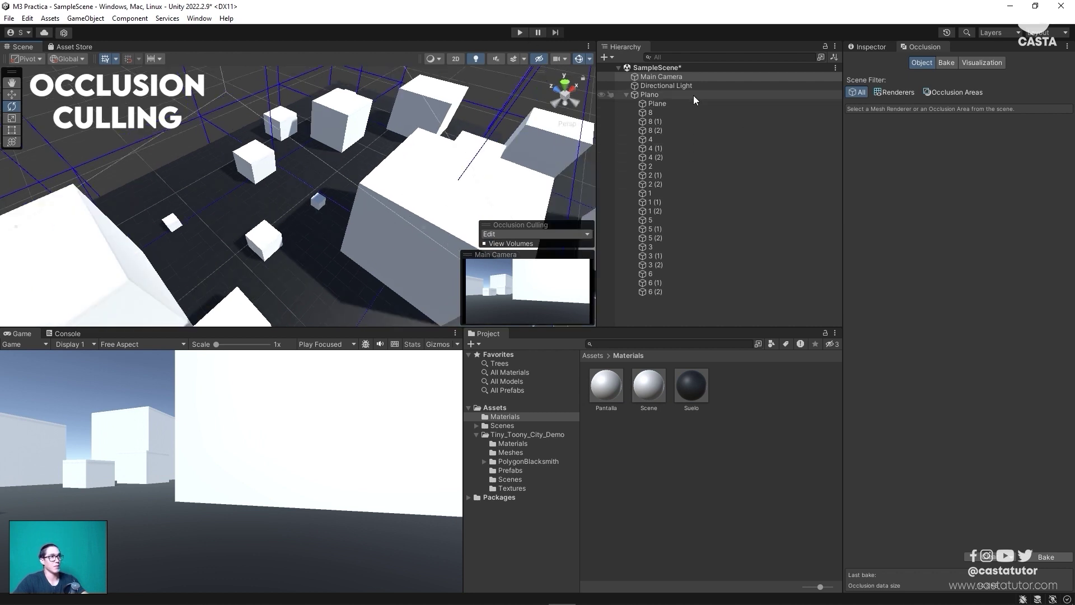
left_click(562, 235)
left_click(530, 253)
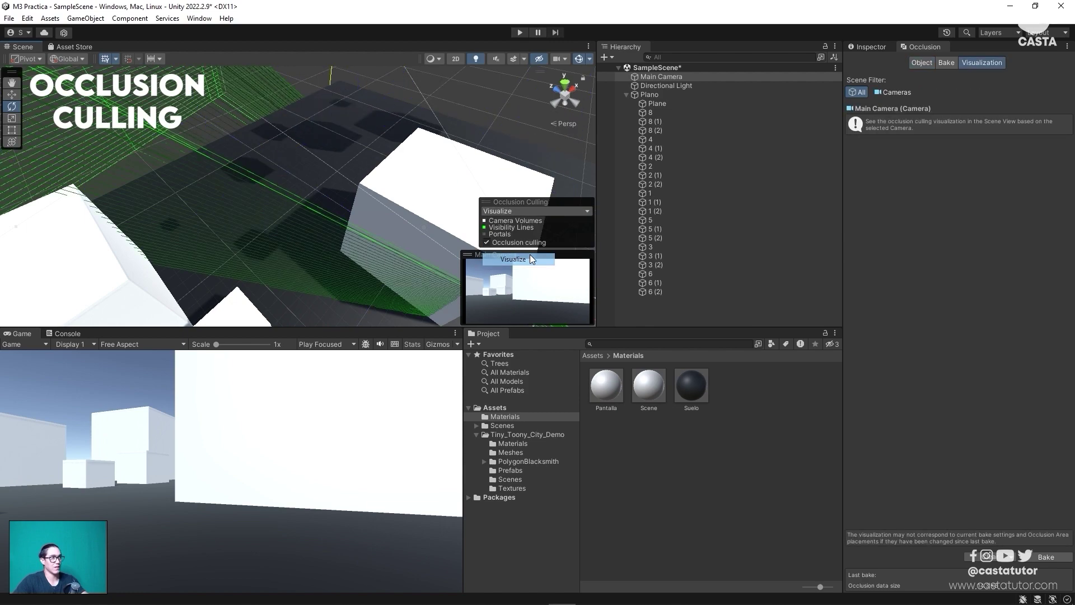
mouse_move(346, 224)
right_mouse_down()
mouse_move(196, 222)
mouse_move(288, 292)
right_mouse_up()
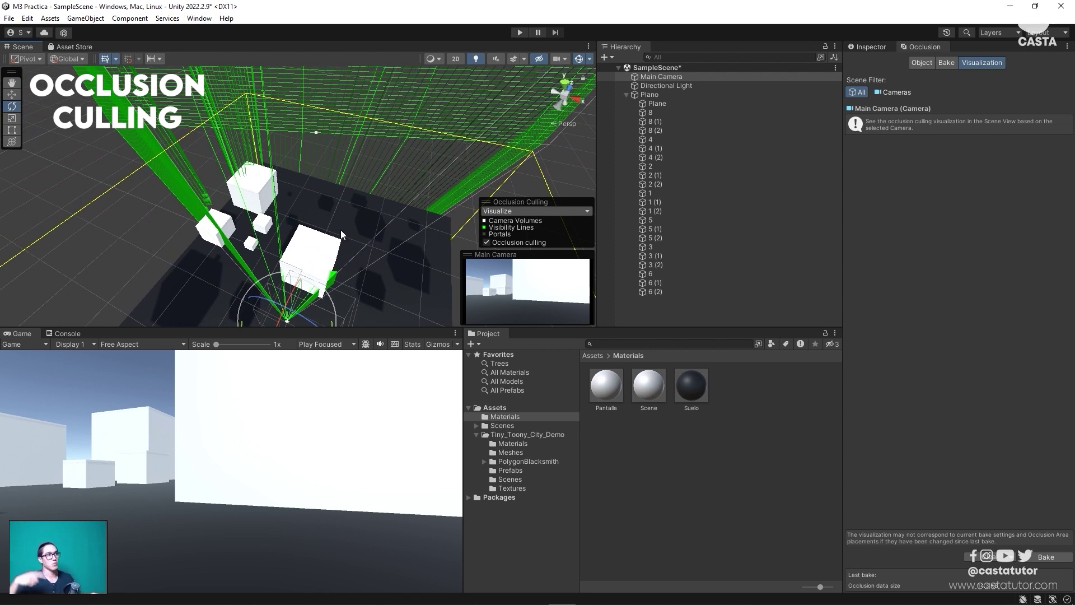
Show the bake settings, inspect cubes 2 (1) and 8, and view the scene from above.
left_click(941, 66)
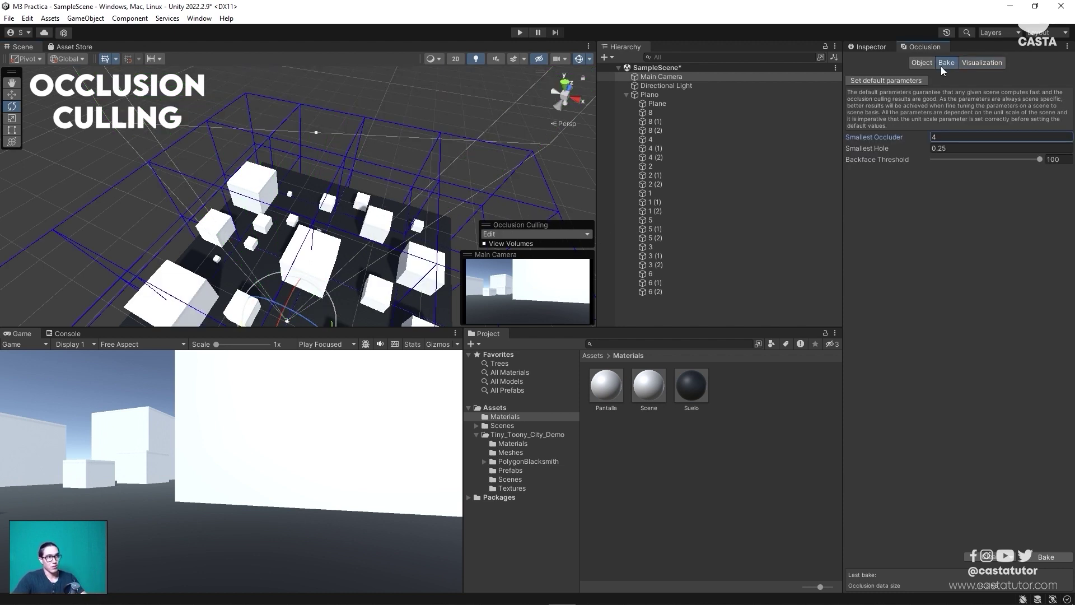
left_click(292, 224)
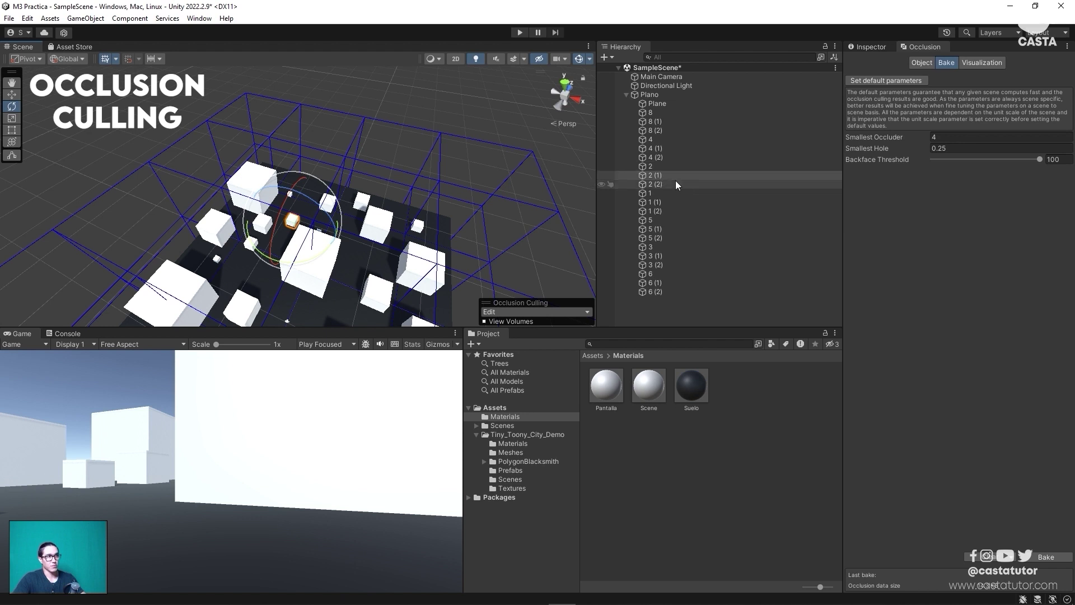
left_click(314, 277)
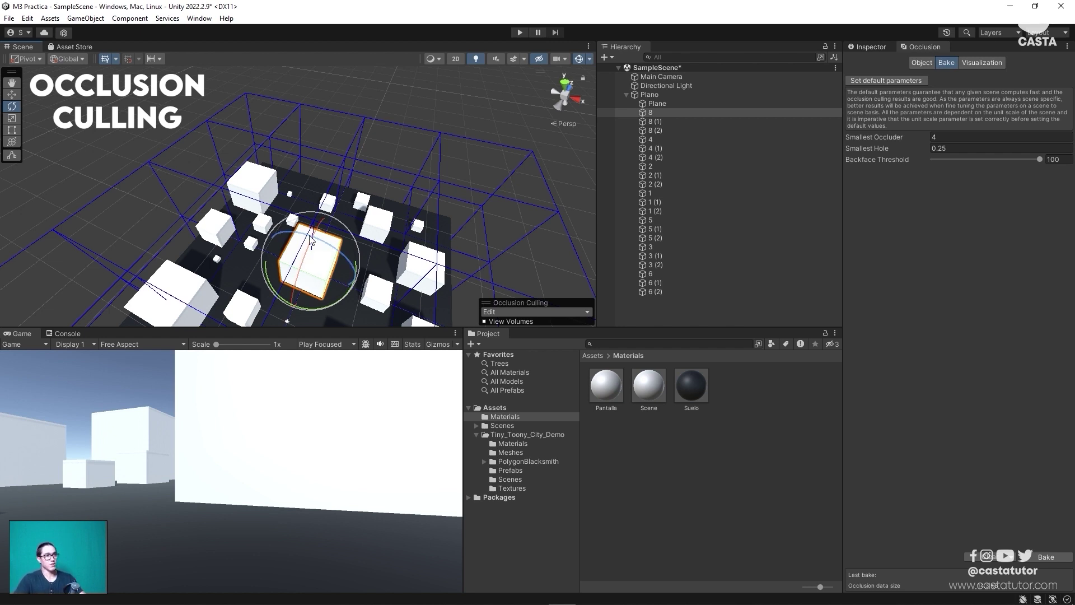
scroll(336, 208, "down", 3)
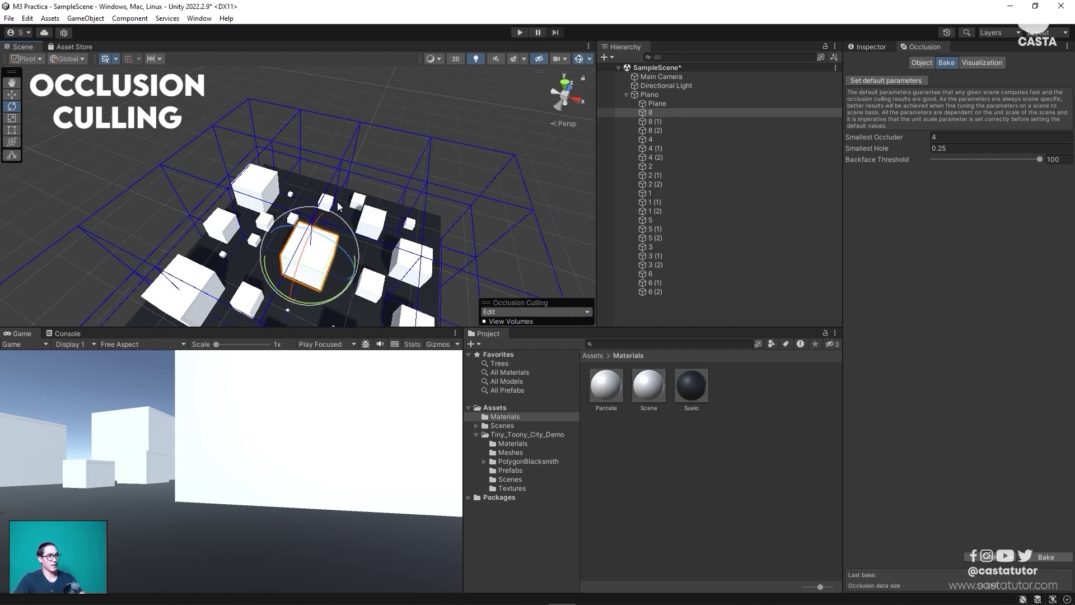
left_click_drag(338, 206, 351, 186, "alt")
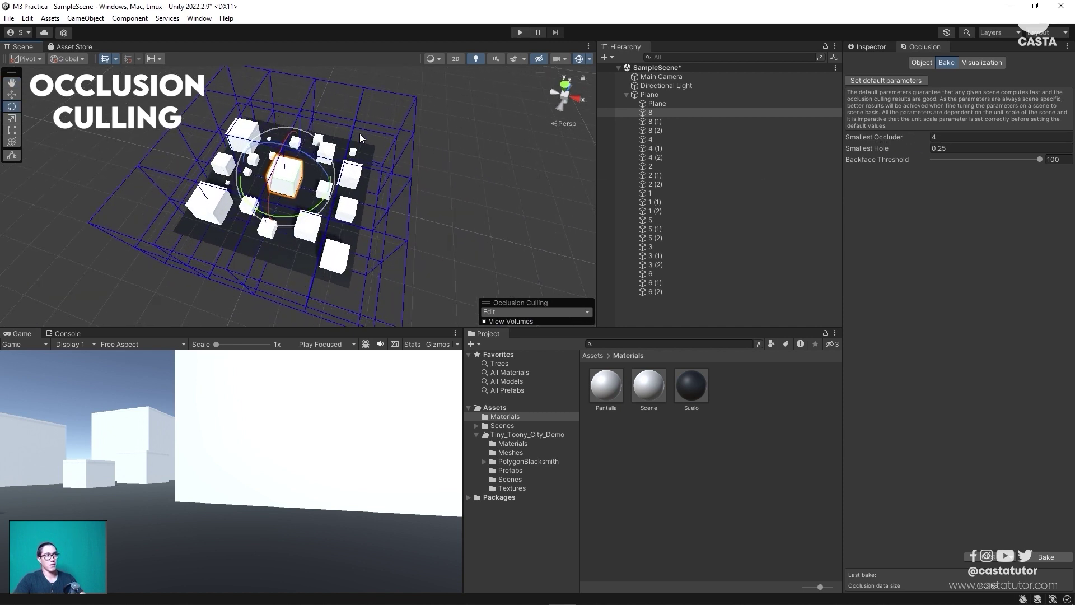
Set Smallest Occluder to 3 and rebake the occlusion data.
left_click(934, 137)
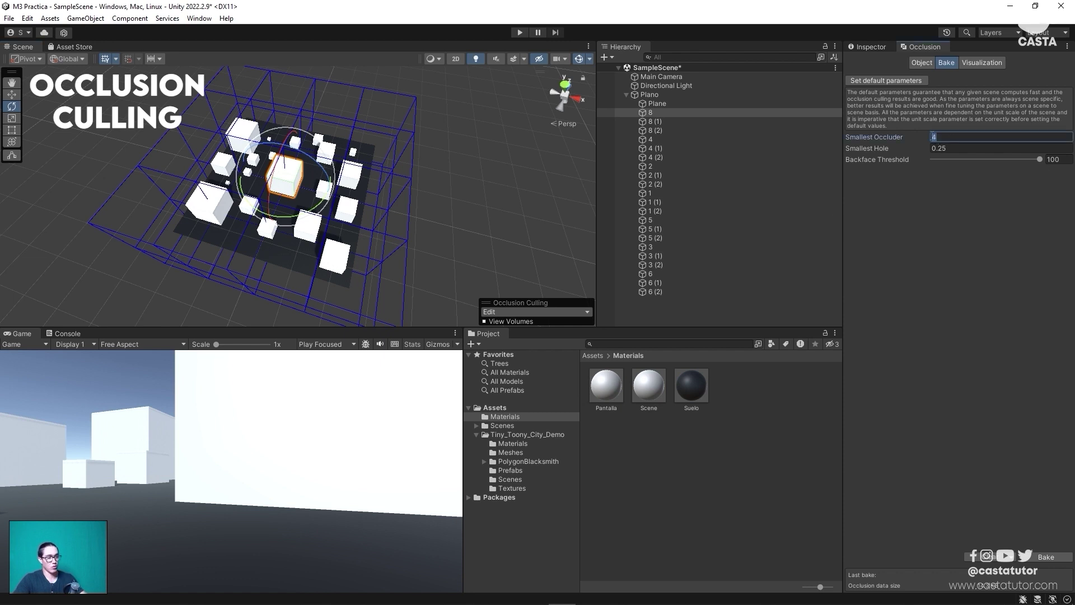
type("1")
left_click(1047, 557)
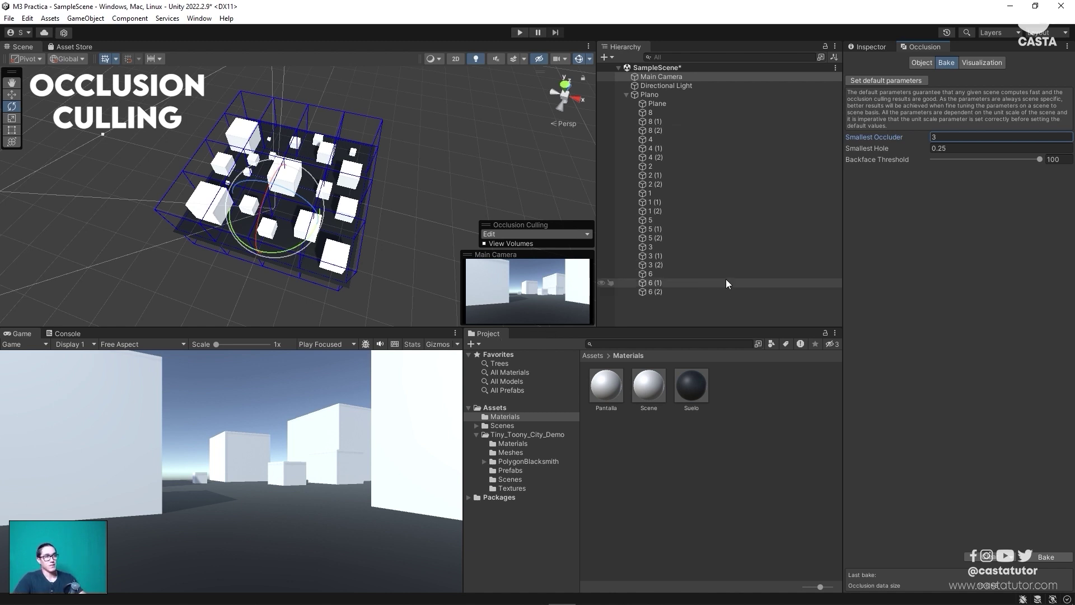
Test culling in play mode by selecting cubes 5 and 8, then exit play mode.
left_click(520, 33)
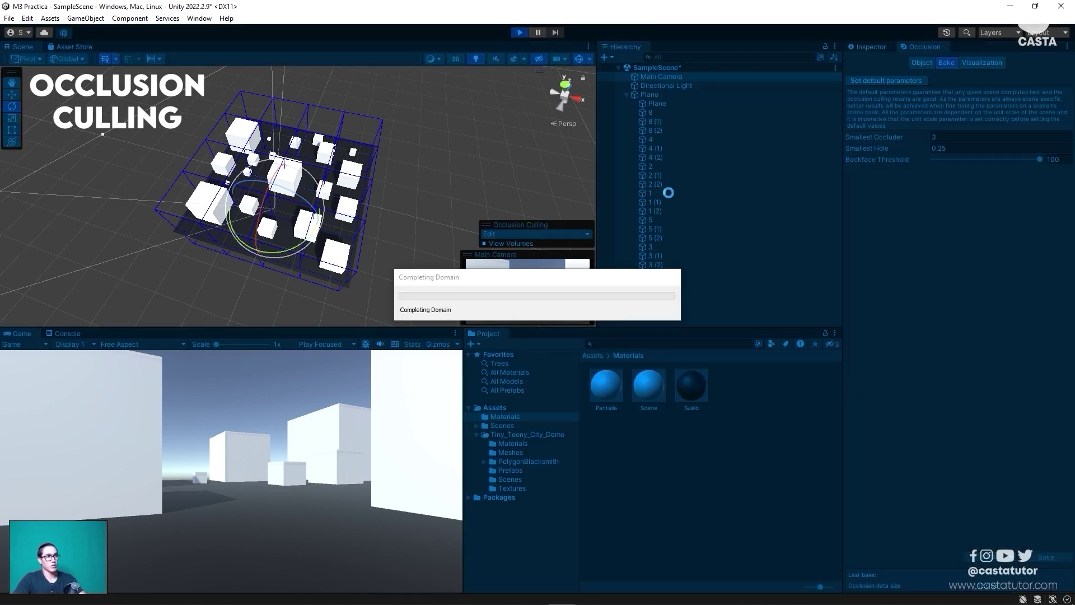
left_click(333, 148)
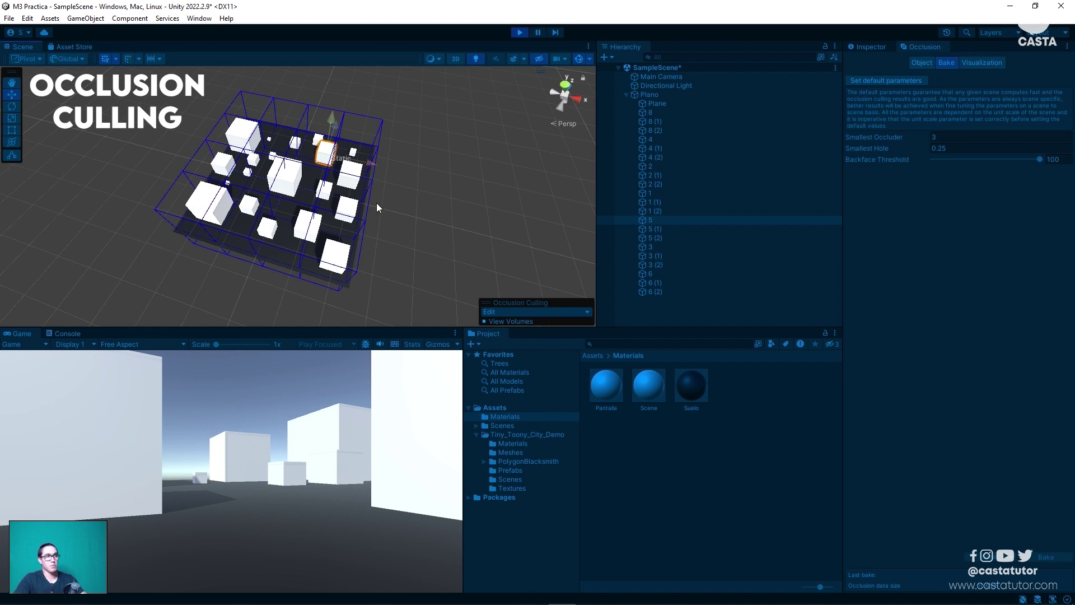
left_click(282, 180)
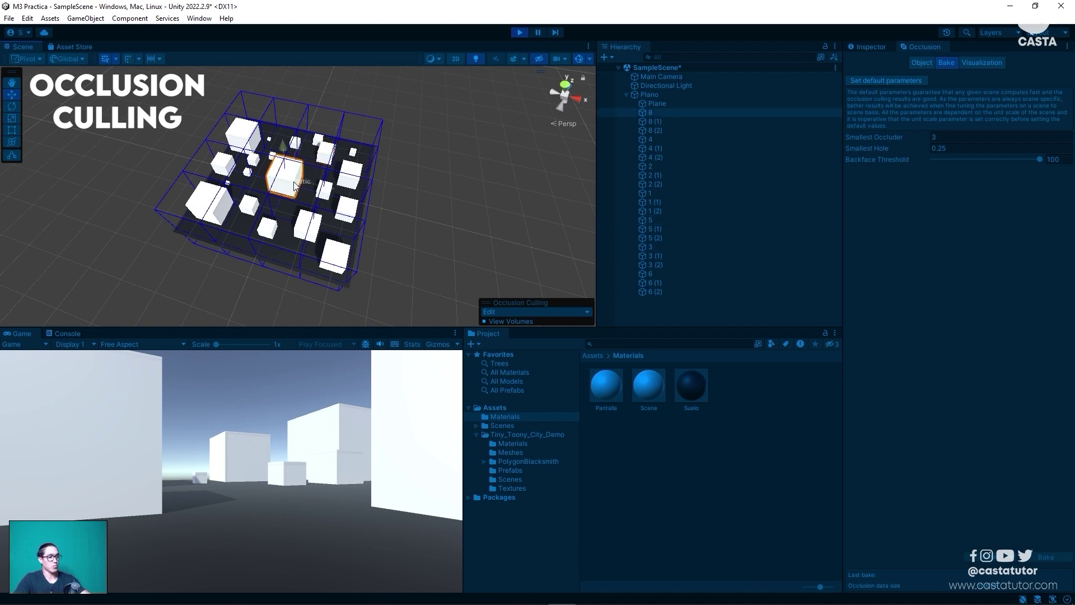
key("2")
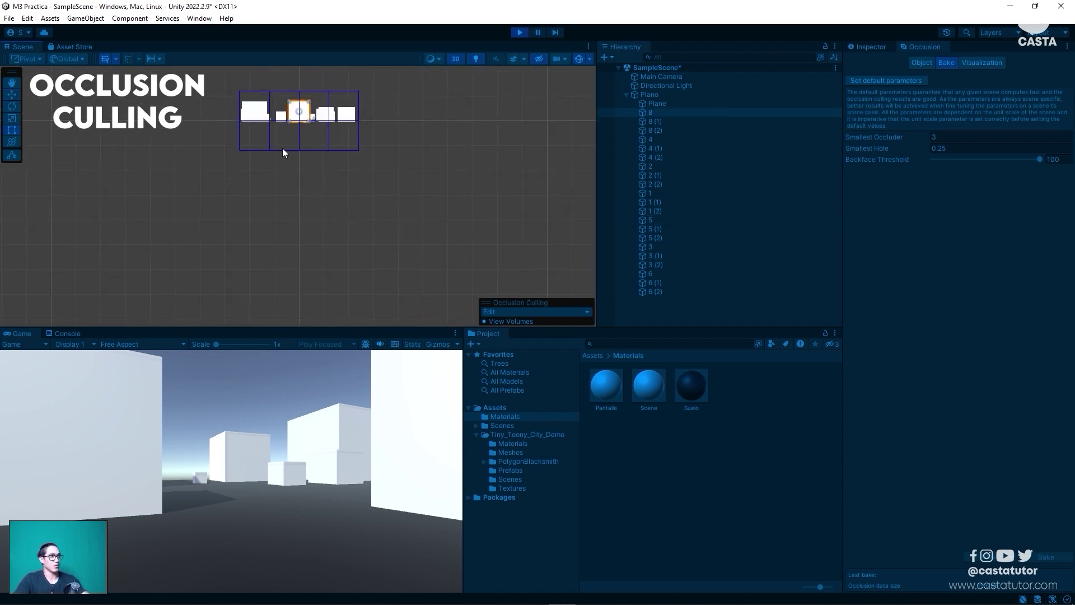
key("2")
key("ctrl+p")
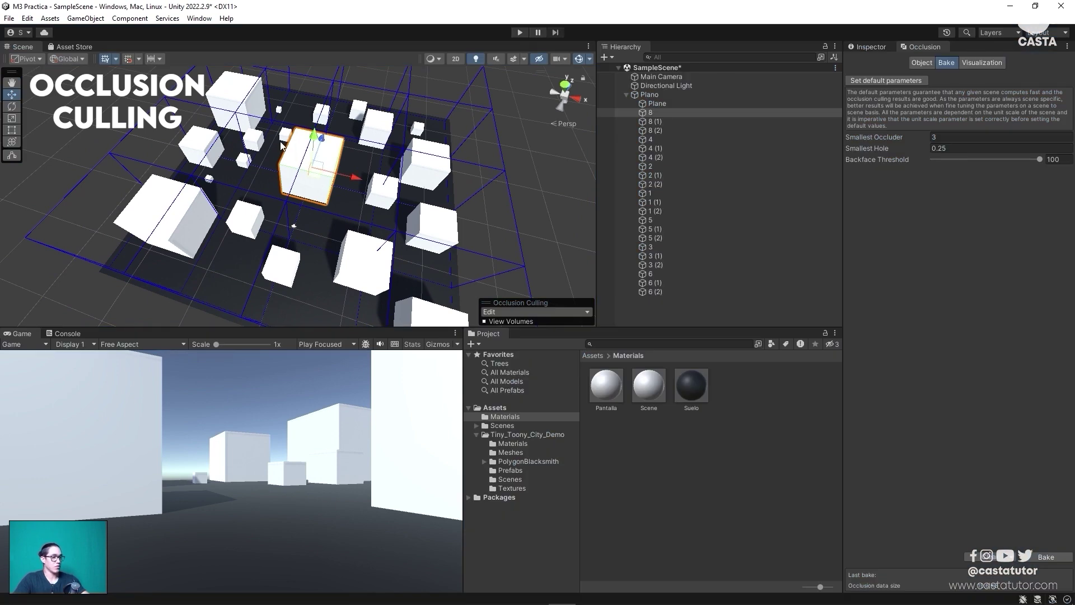
Move cube 2 (1) slightly further back among the cubes.
left_click_drag(282, 145, 238, 129, "alt")
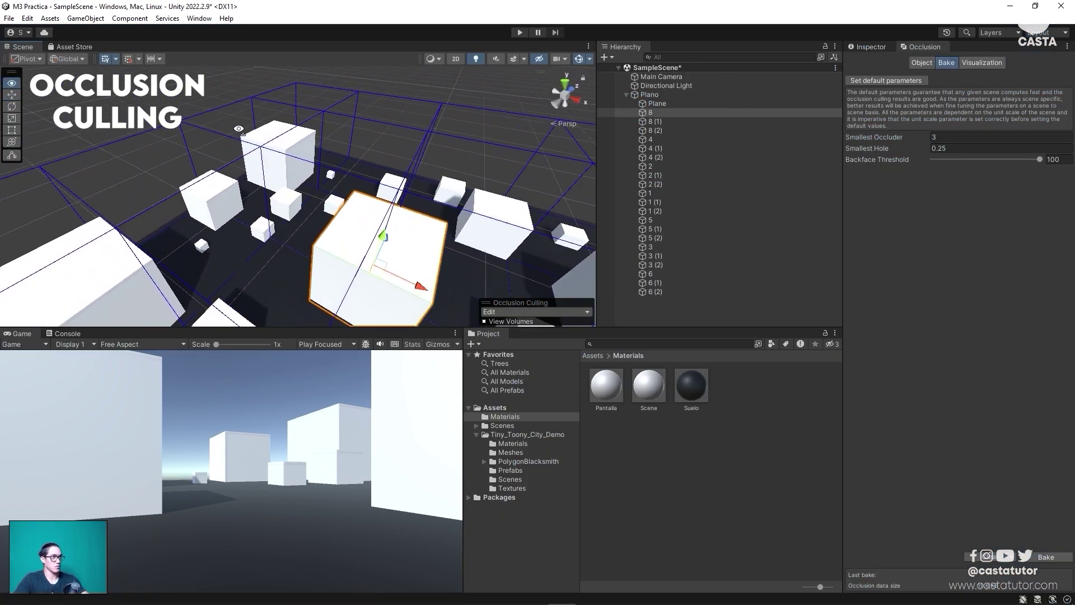
right_click_drag(238, 129, 300, 213)
left_click(296, 233)
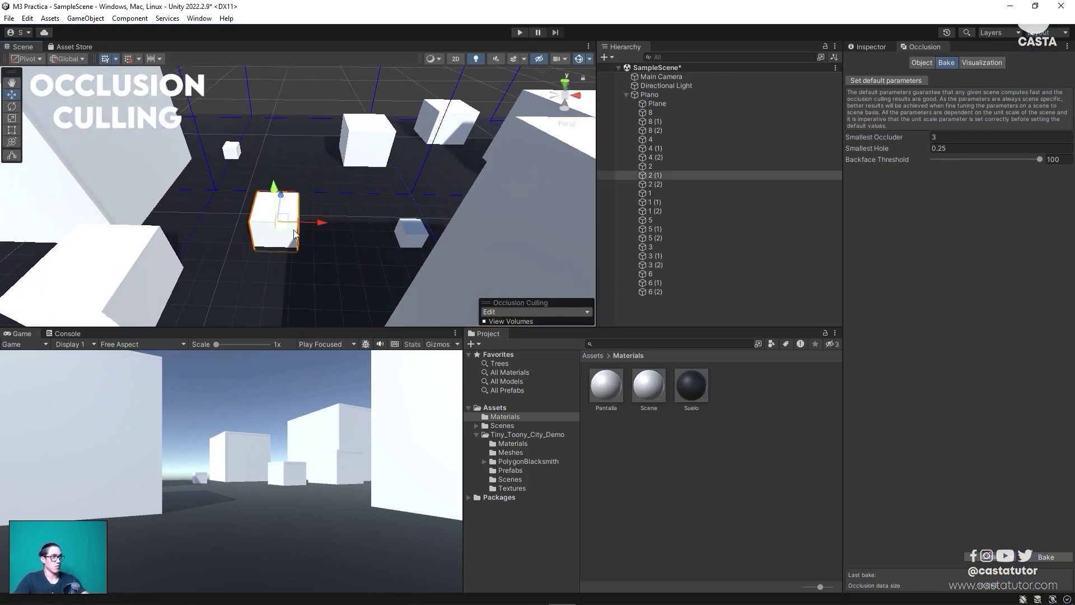
left_click_drag(289, 205, 294, 168)
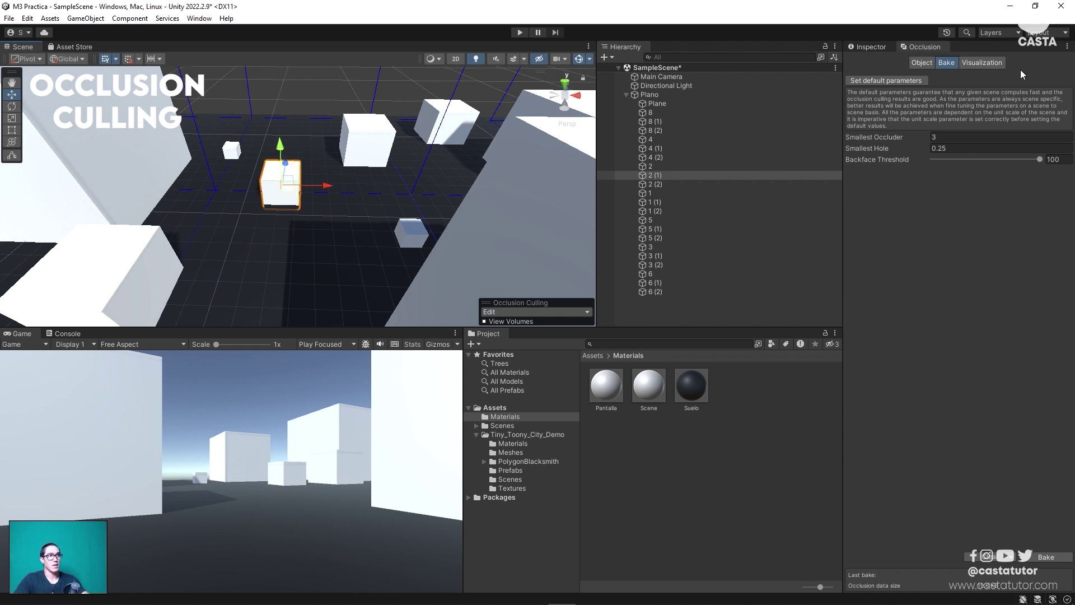
Check cube 2 (1)'s Static flags in the Inspector and enter Play mode.
left_click(863, 49)
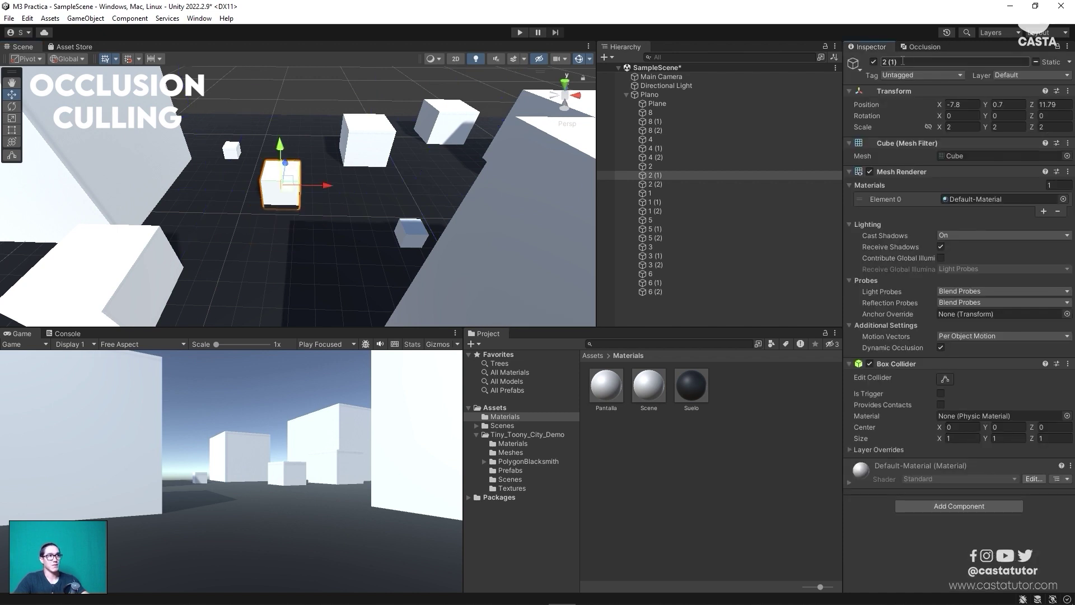
left_click(1069, 61)
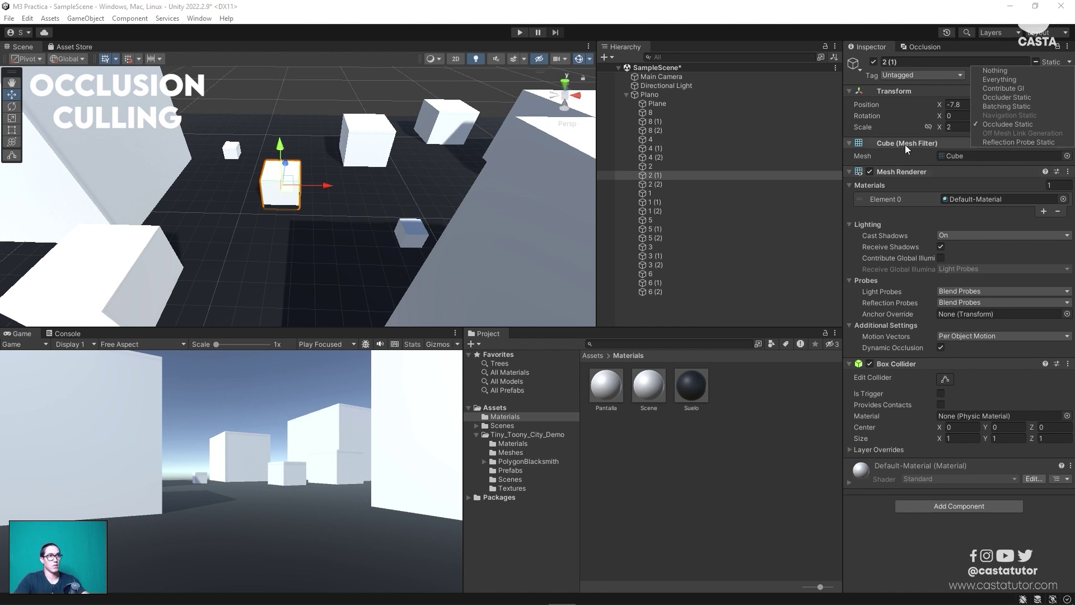
left_click(520, 32)
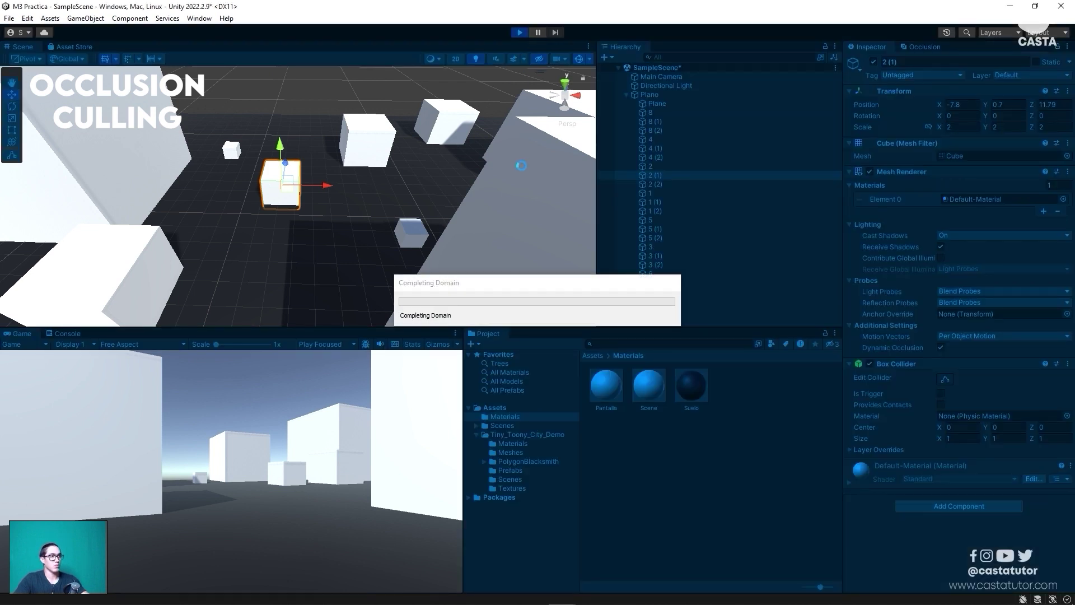
Select the Main Camera and switch the Occlusion overlay to Visualize.
left_click(660, 76)
scroll(424, 210, "down", 5)
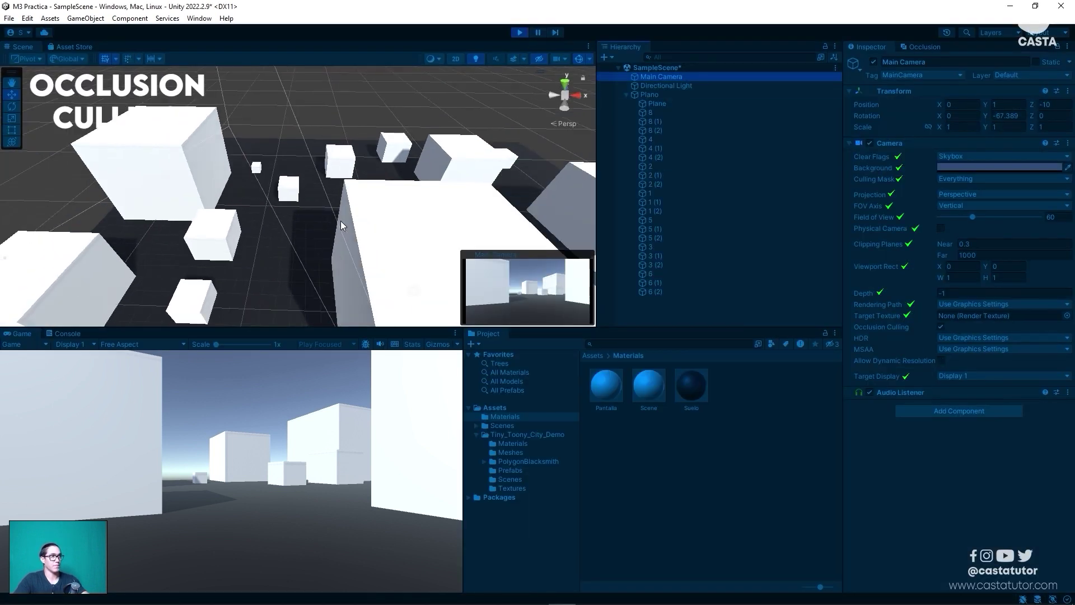
left_click(919, 48)
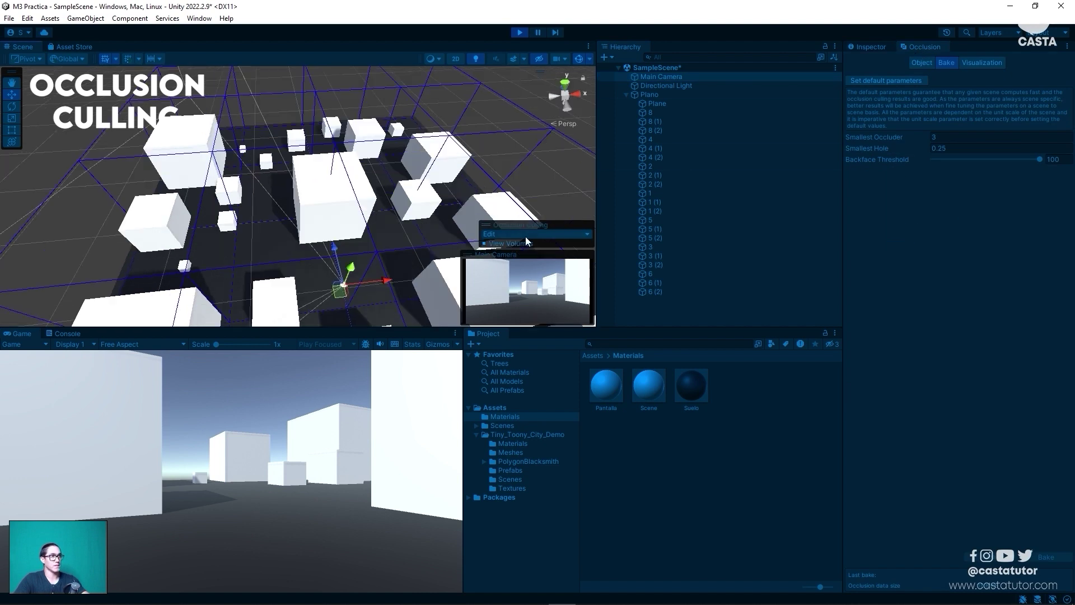
left_click(549, 235)
left_click(530, 258)
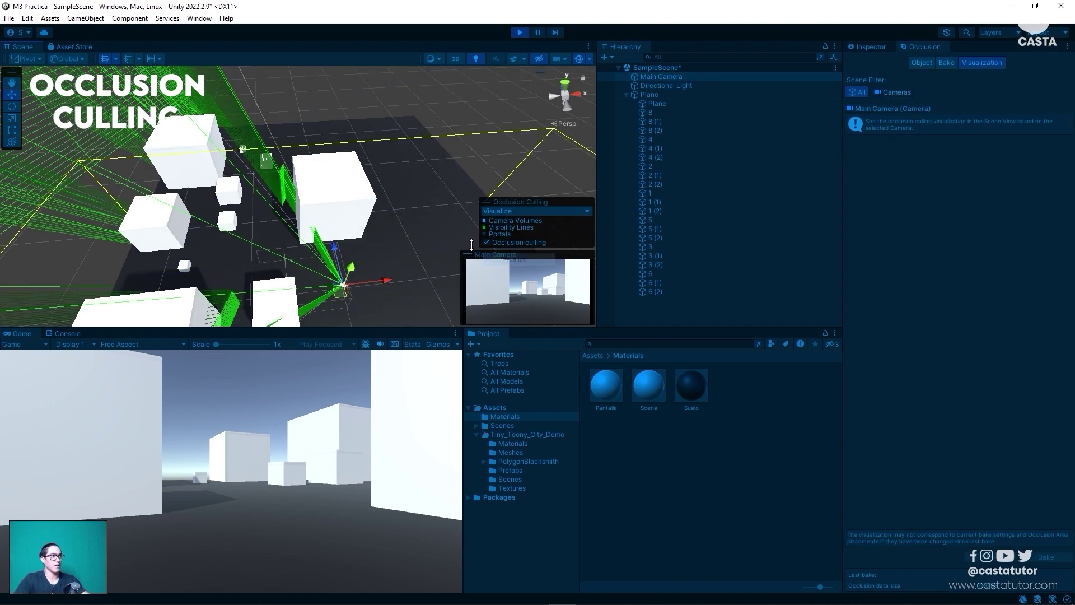
Rotate the Main Camera to see what gets culled, then exit Play mode.
left_click(12, 106)
left_click_drag(278, 212, 324, 138)
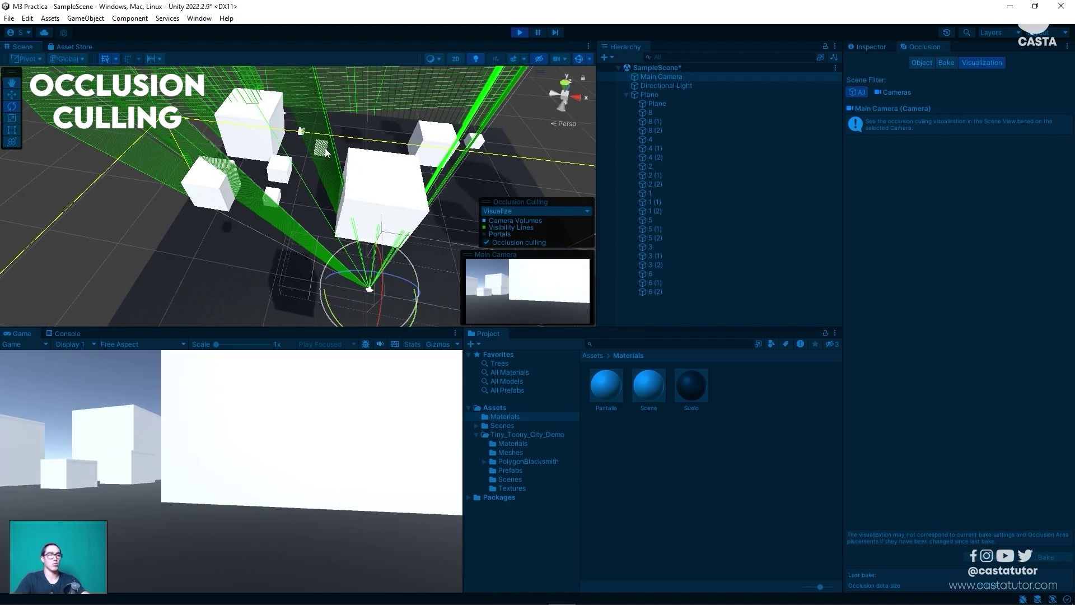
key("ctrl+p")
mouse_move(327, 152)
left_mouse_down("alt")
mouse_move(344, 116)
mouse_move(296, 190)
left_mouse_up("alt")
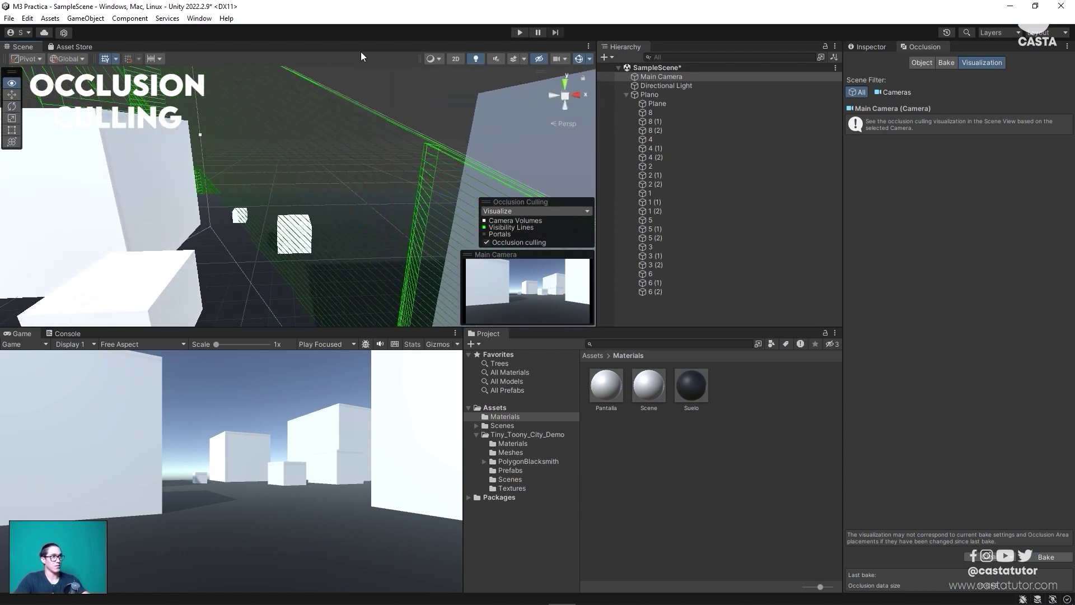
Select cube 2 (1) and set the occlusion culling overlay back to Edit.
left_click(289, 220)
left_click(535, 288)
left_click(532, 301)
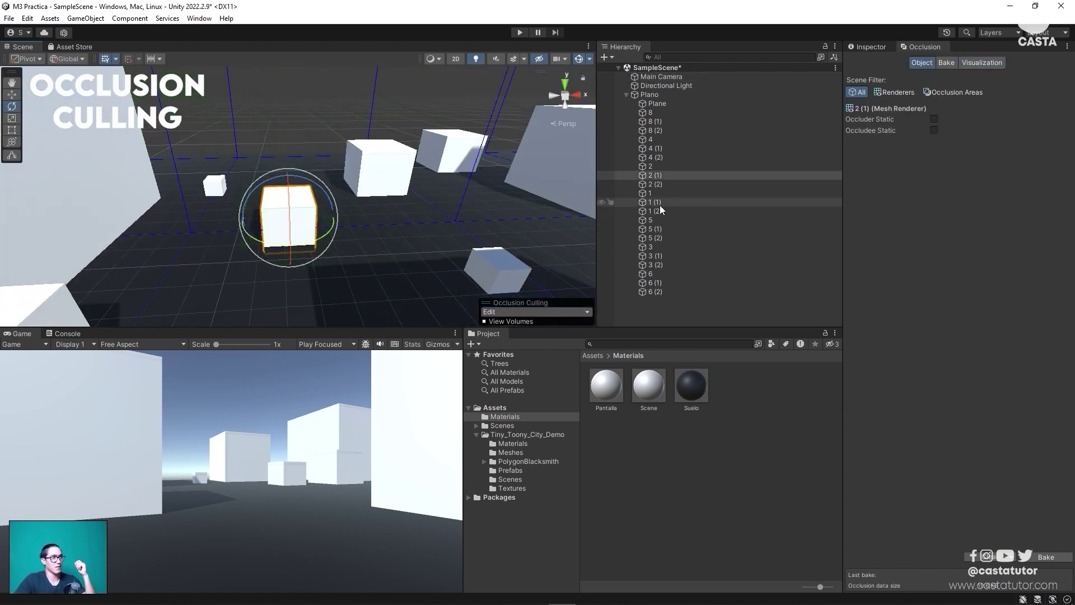
Open the Animation window from Window > Animation and dock it into the layout.
left_click(203, 21)
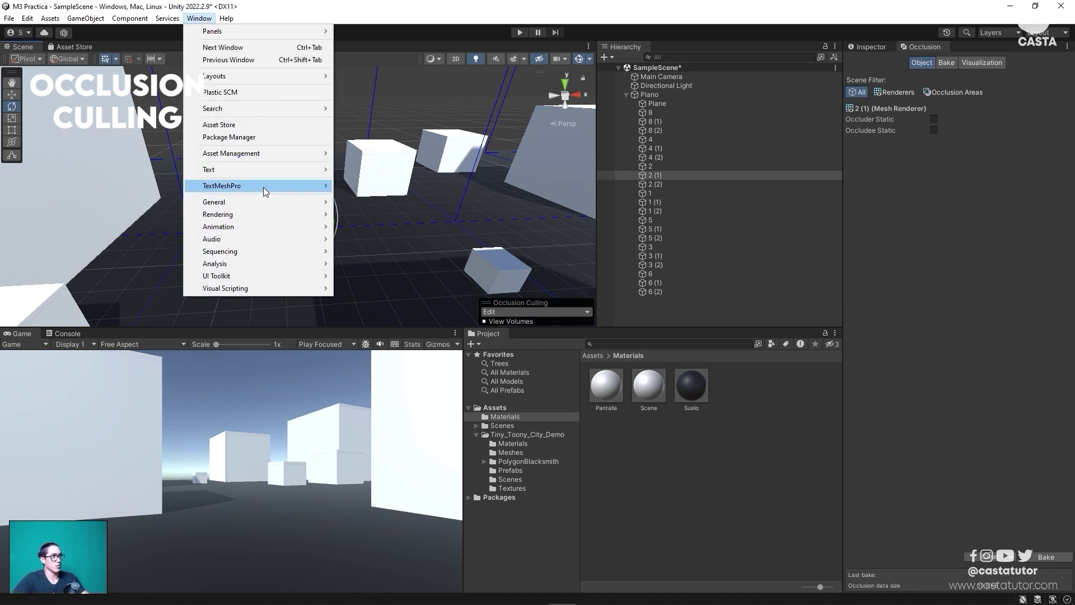
mouse_move(288, 227)
left_click(371, 228)
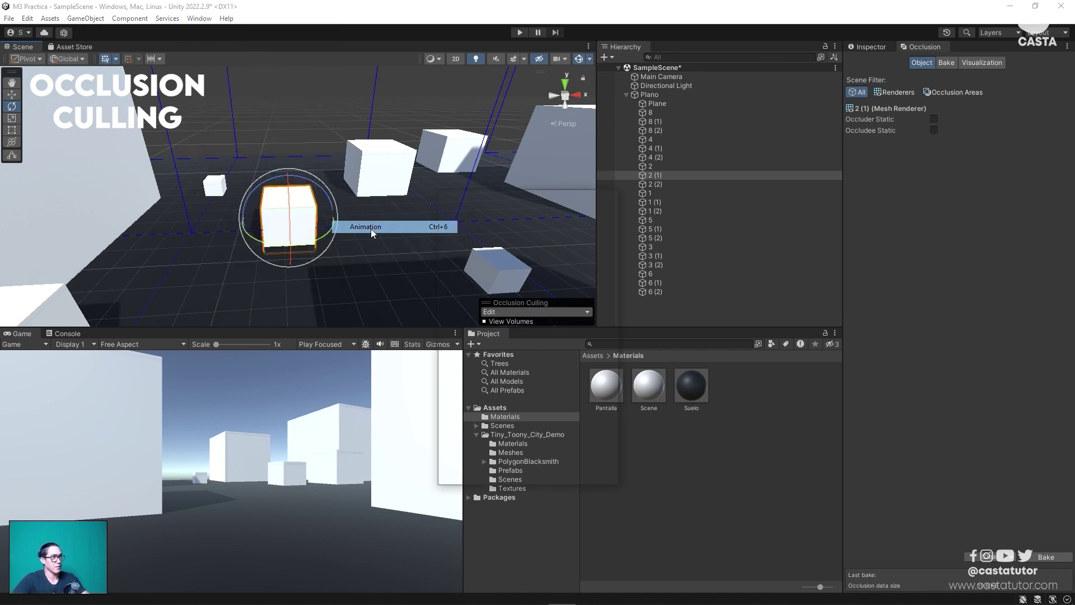
left_click_drag(464, 196, 139, 334)
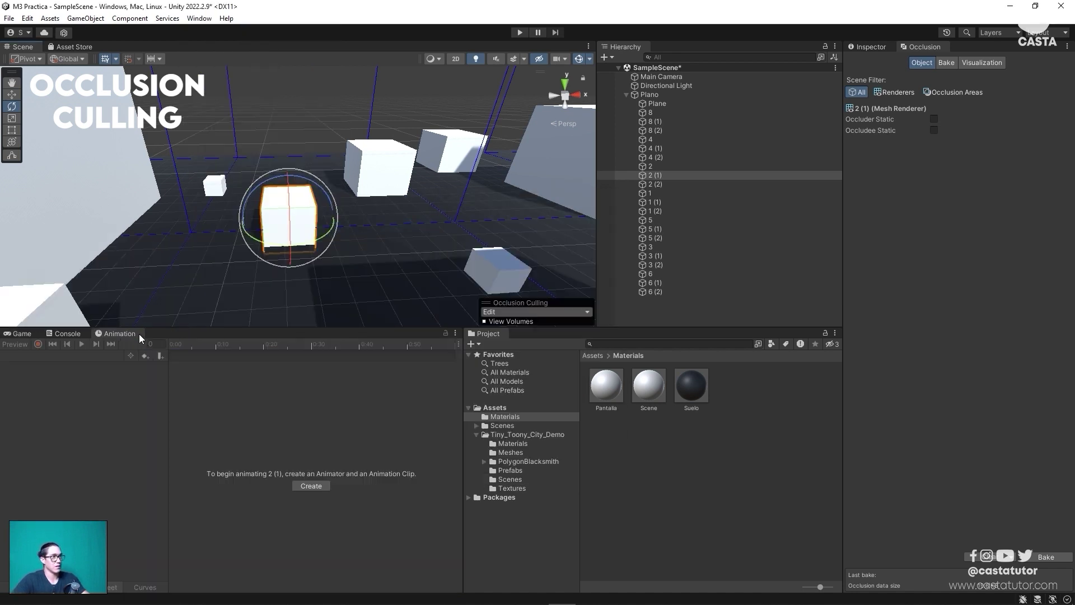
Create a new animation clip named Cubo2 for the cube, saved in Assets.
left_click(321, 487)
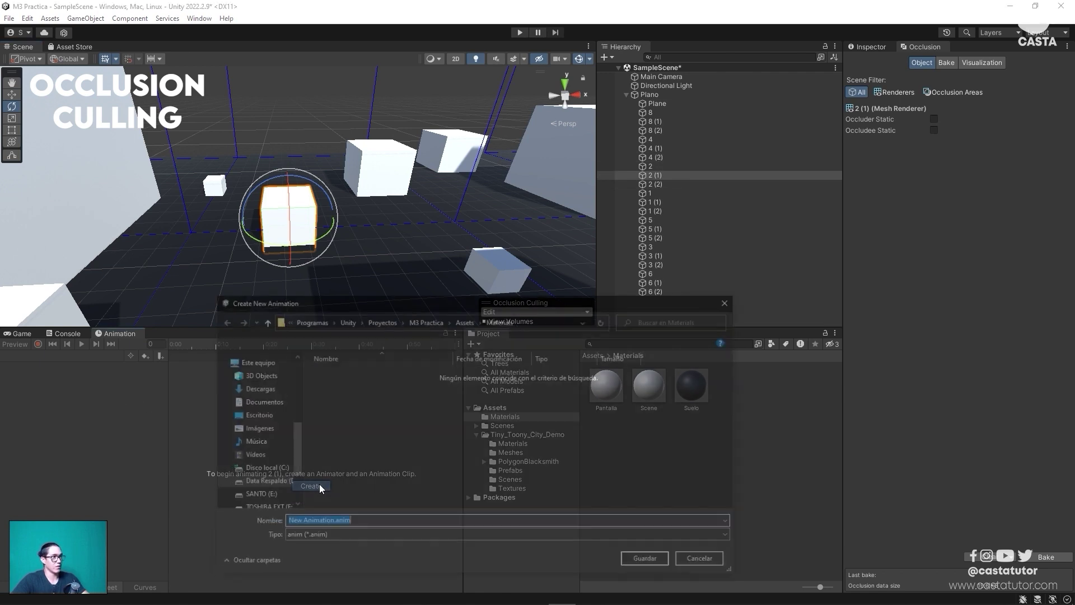
type("Cubo2")
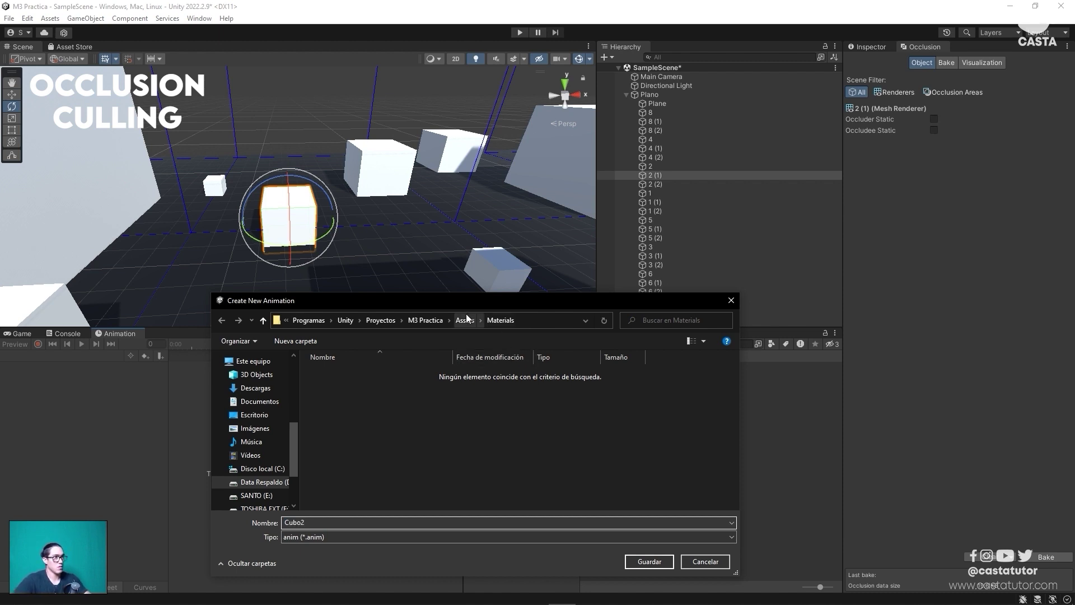
left_click(467, 321)
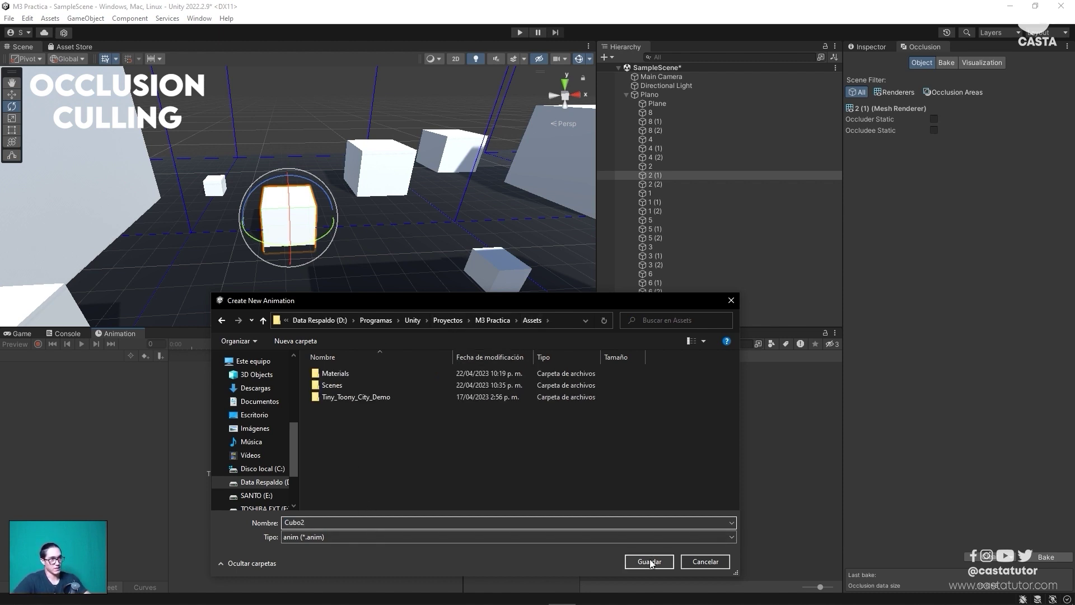
left_click(627, 562)
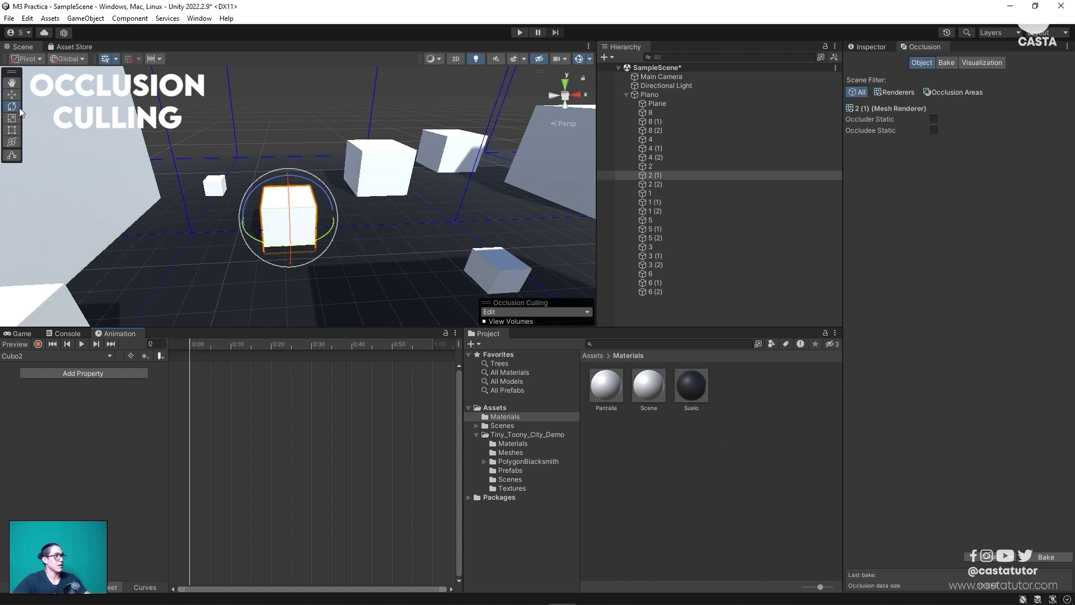
Turn on recording and key cube 2 (1)'s starting Position, then move to frame 60.
left_click(11, 94)
left_click(38, 344)
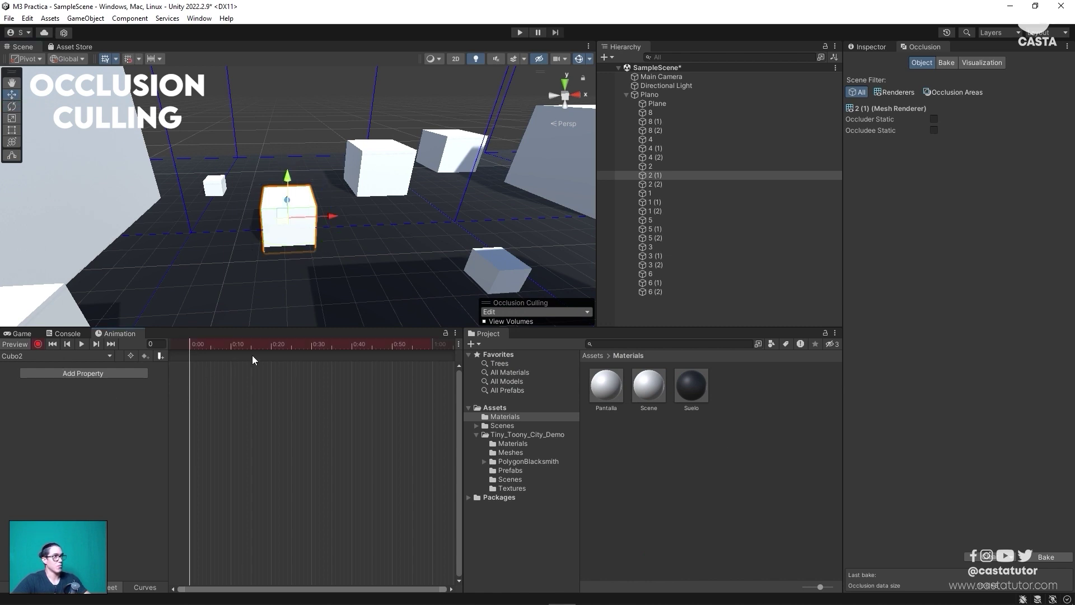
left_click_drag(335, 216, 333, 217)
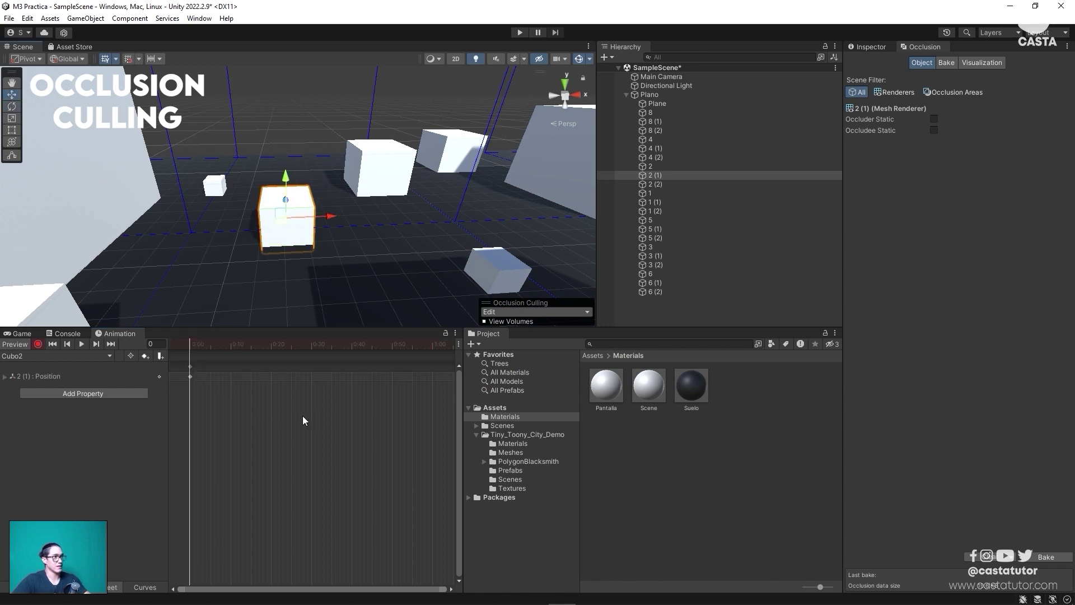
scroll(302, 416, "down", 2)
left_click(353, 344)
scroll(320, 252, "down", 5)
Key the cube's Position at 1:00 and 2:00 and play the Cubo2 clip.
mouse_move(320, 252)
left_mouse_down("alt")
mouse_move(320, 281)
mouse_move(316, 252)
mouse_move(424, 245)
left_mouse_up("alt")
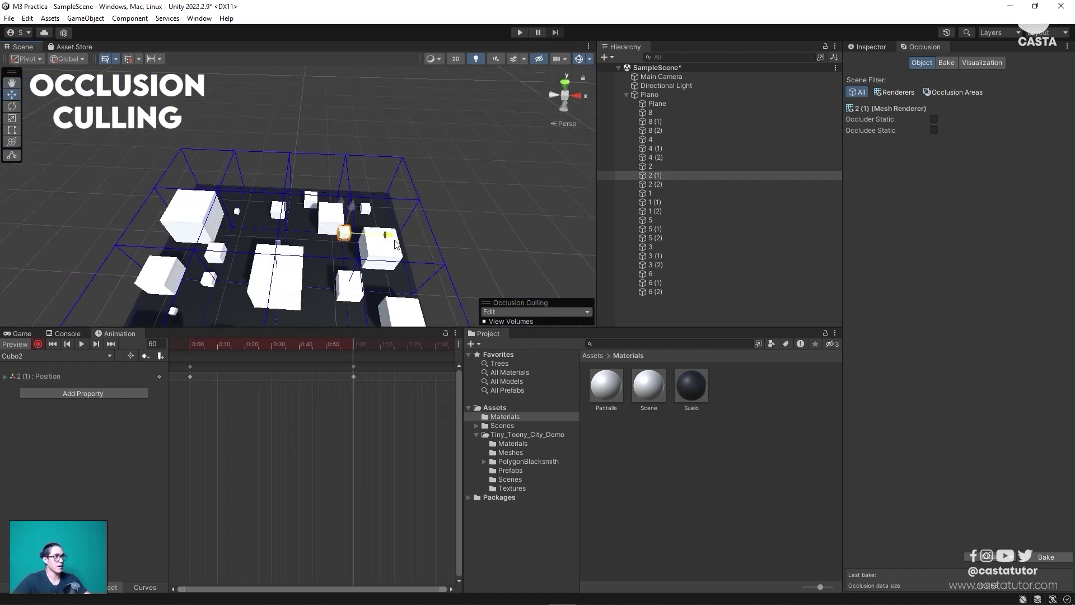
scroll(399, 396, "down", 2)
left_click(191, 347)
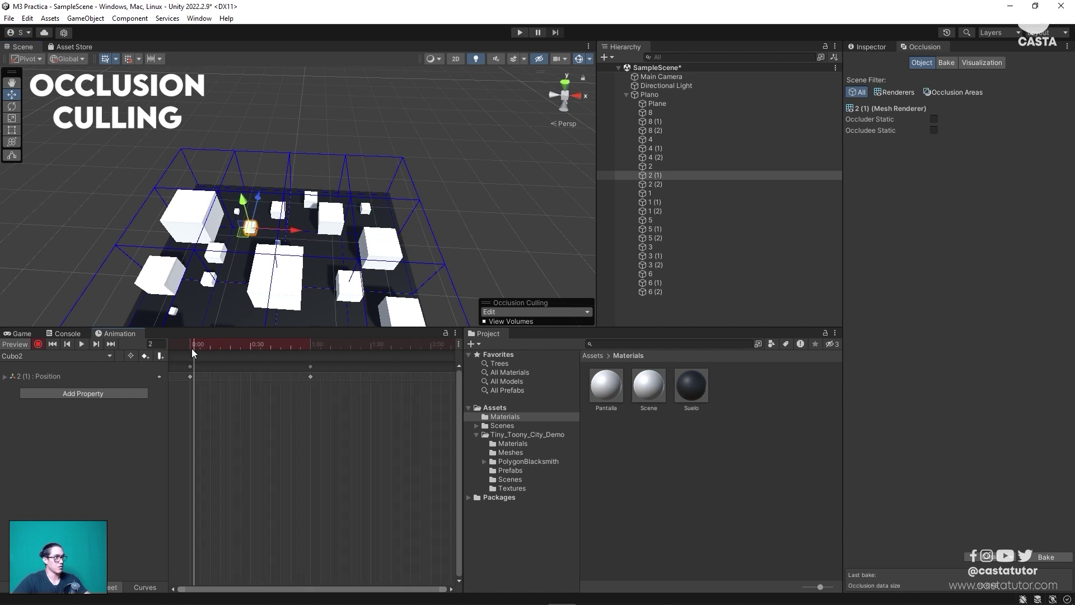
left_click(190, 366)
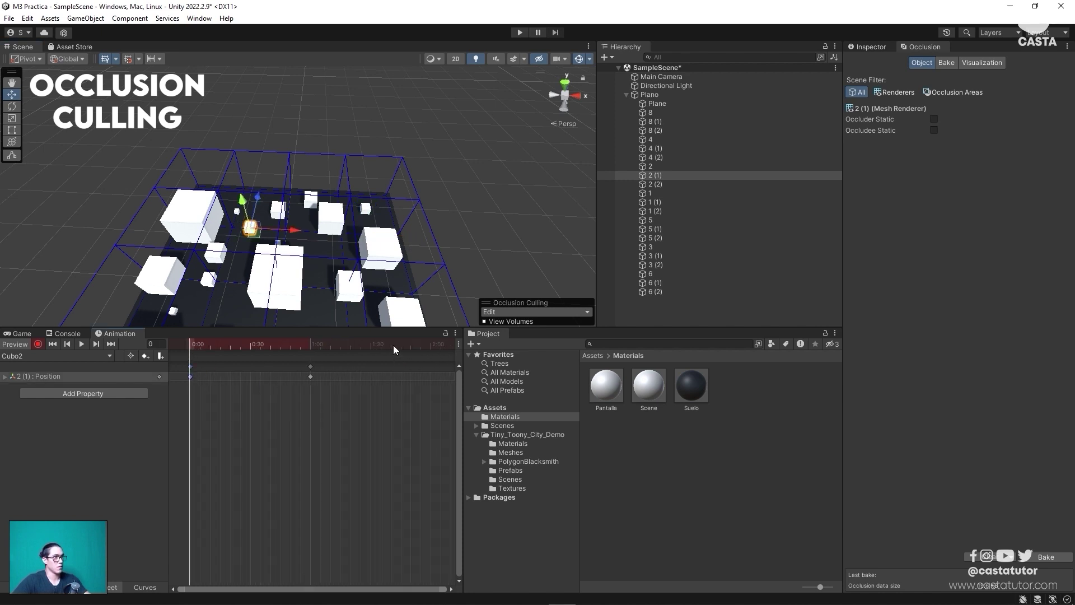
left_click_drag(405, 346, 430, 352)
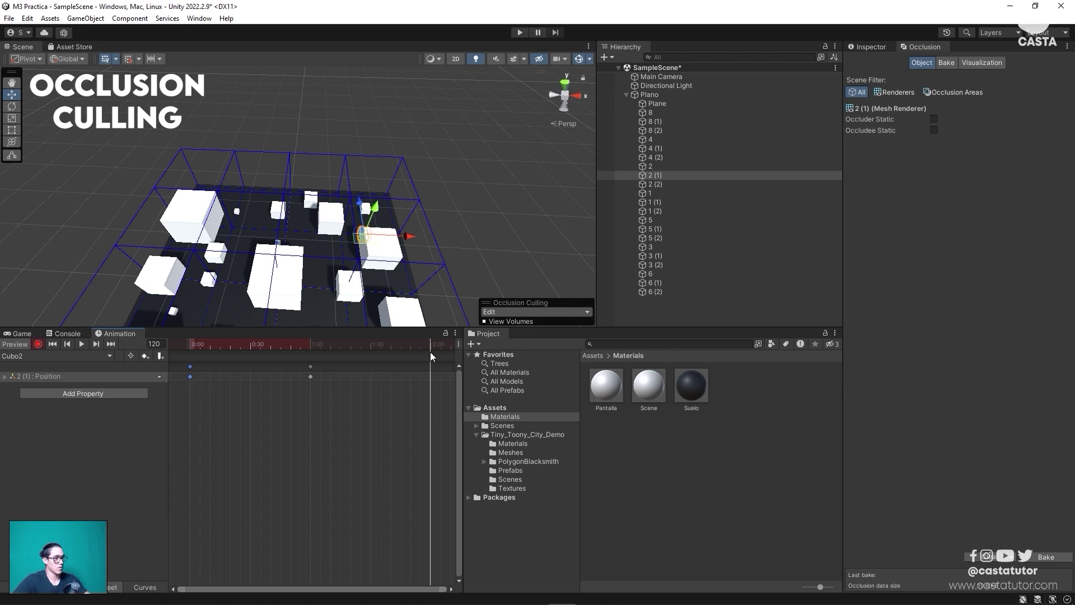
left_click(81, 345)
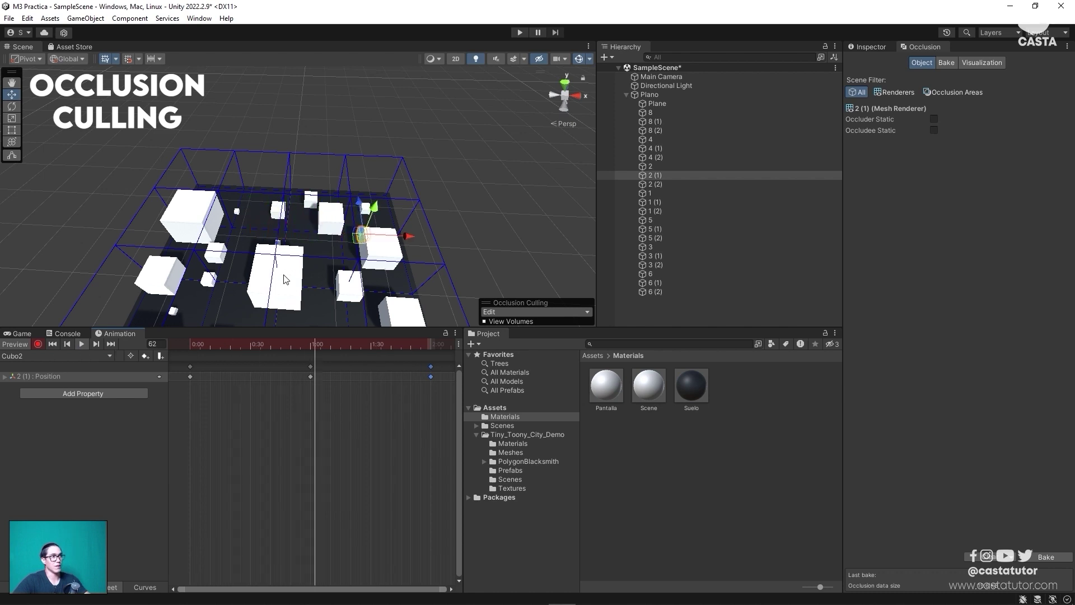
left_click(339, 229)
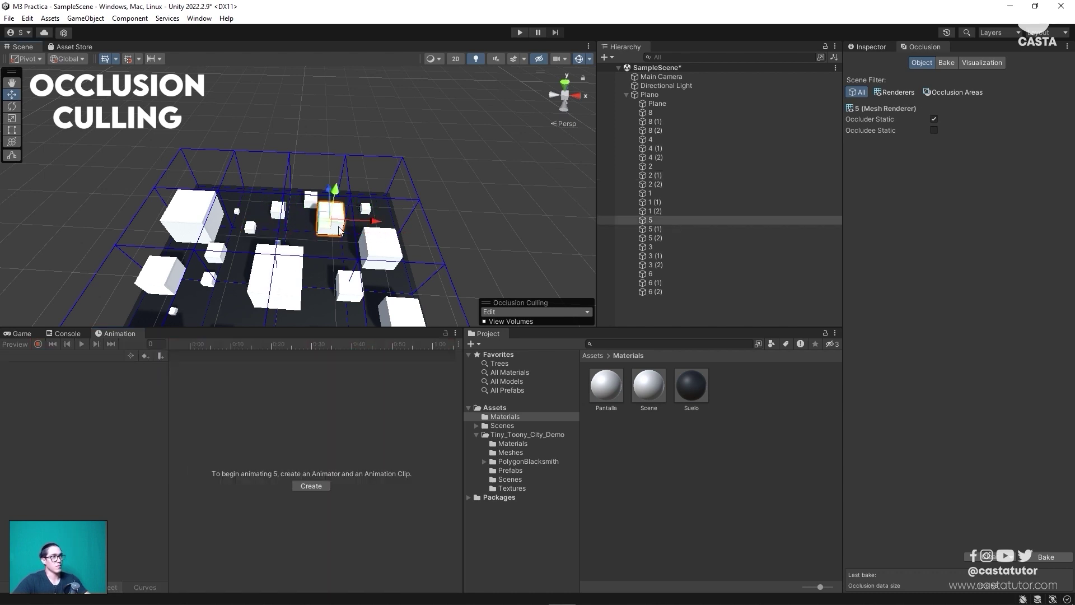
Reselect cube 2 (1), scrub its Cubo2 animation to preview the motion, then show the Game view.
mouse_move(339, 230)
left_mouse_down("alt")
mouse_move(291, 260)
mouse_move(330, 224)
left_mouse_up("alt")
scroll(317, 262, "up", 3)
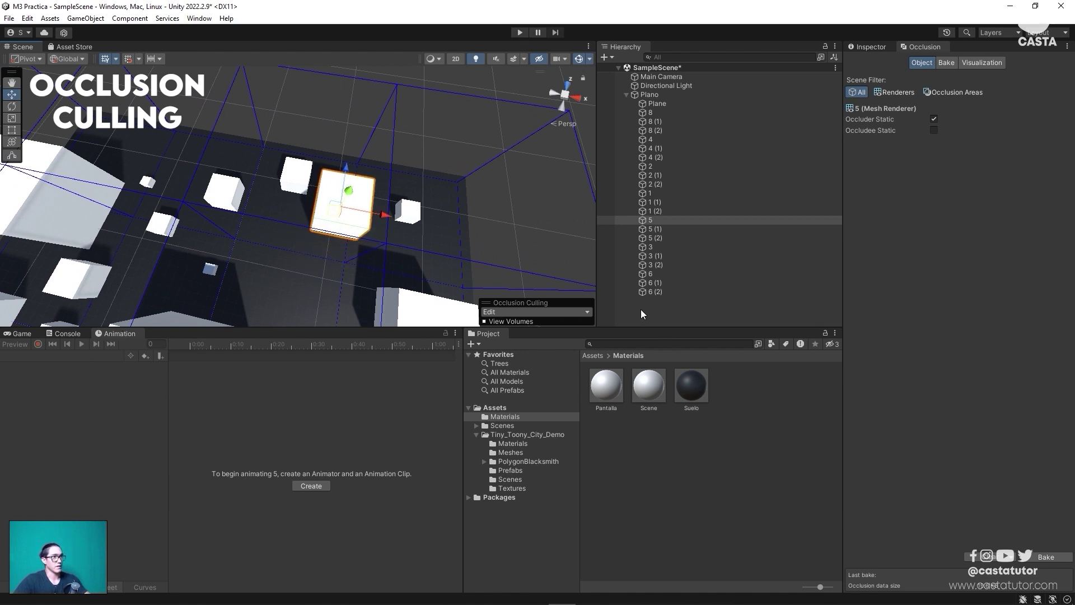
left_click(659, 185)
left_click(658, 177)
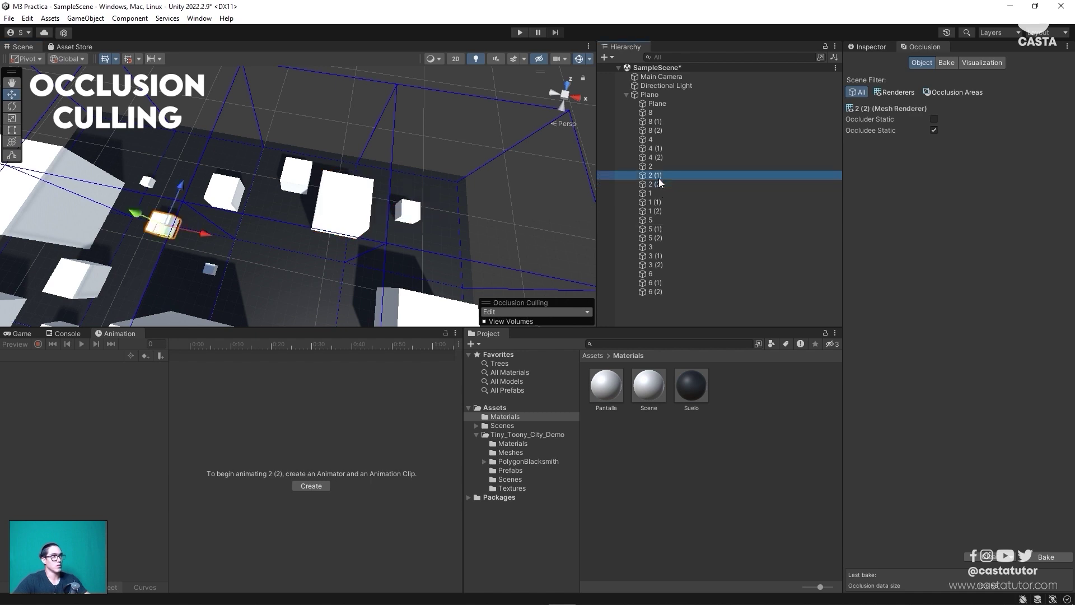
left_click_drag(220, 345, 226, 382)
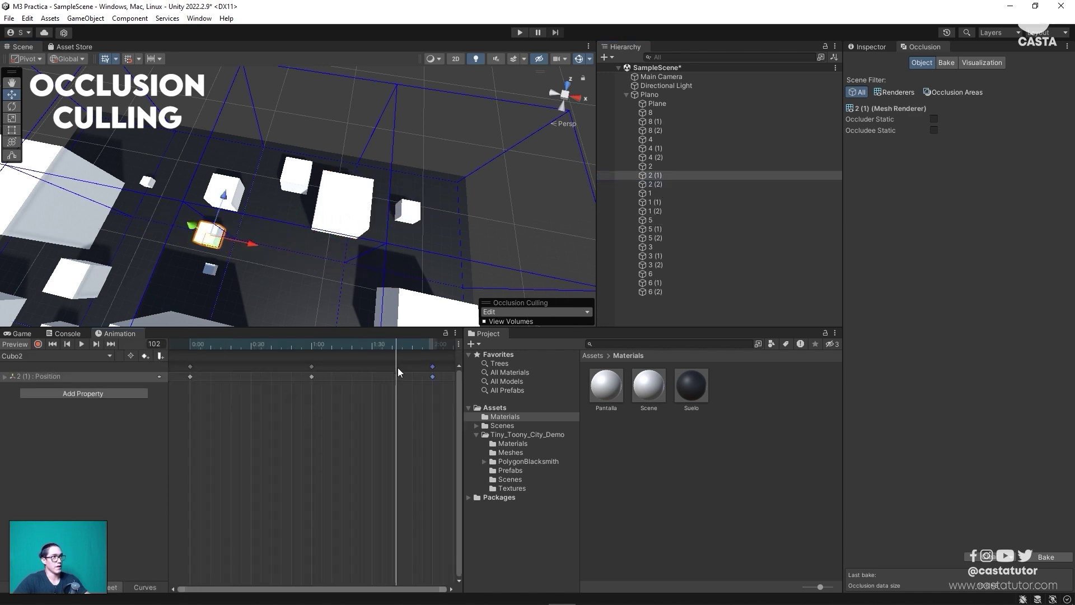
left_click_drag(226, 382, 198, 386)
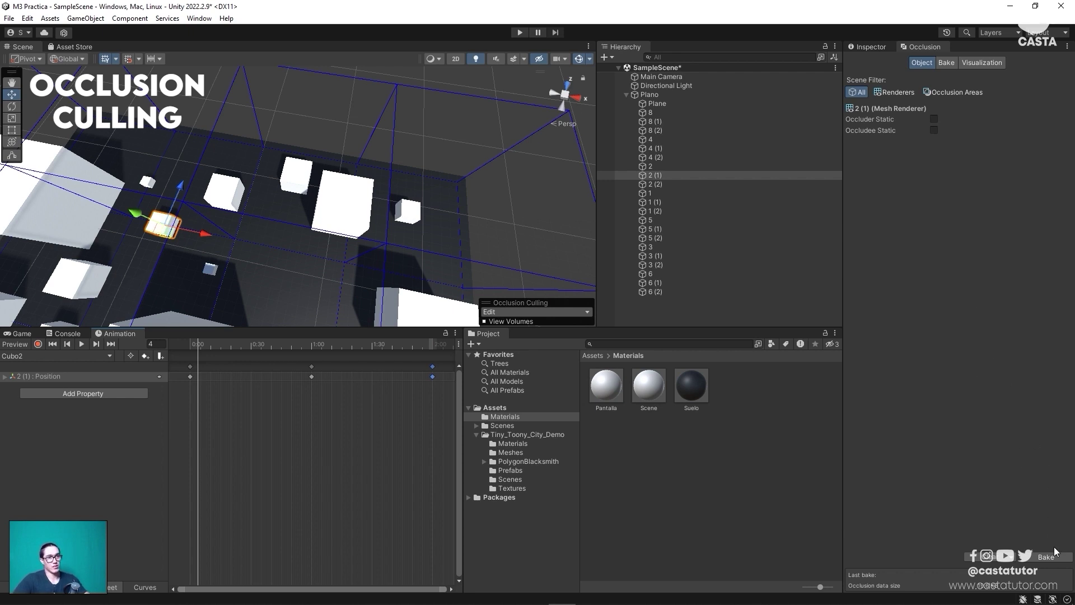
left_click(23, 333)
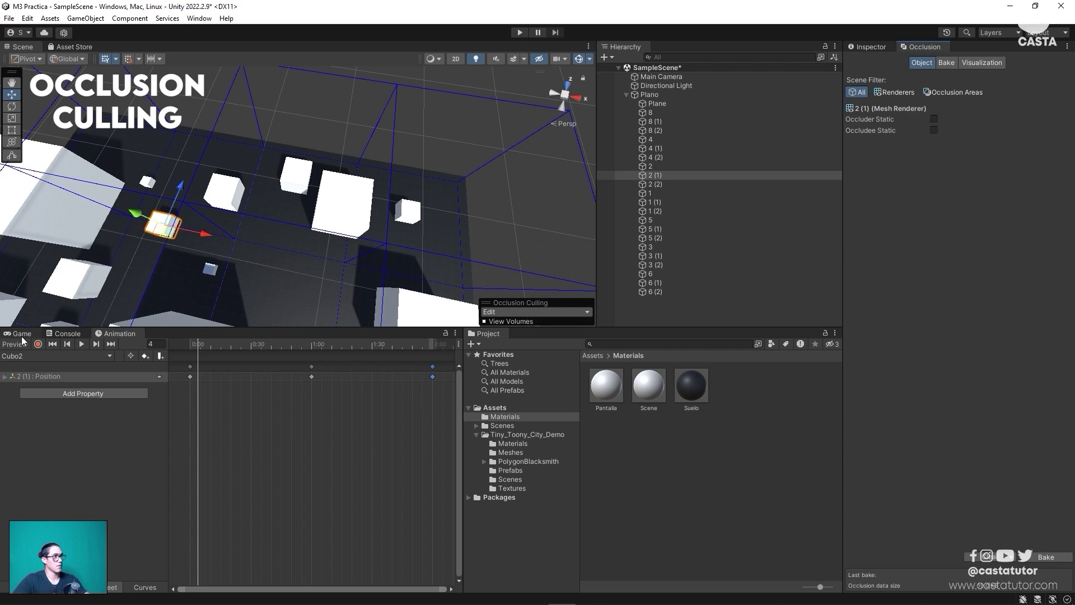
Show the occlusion Visualization, enter Play mode and select cube 2 (1).
left_click(980, 62)
middle_click_drag(225, 237, 513, 147)
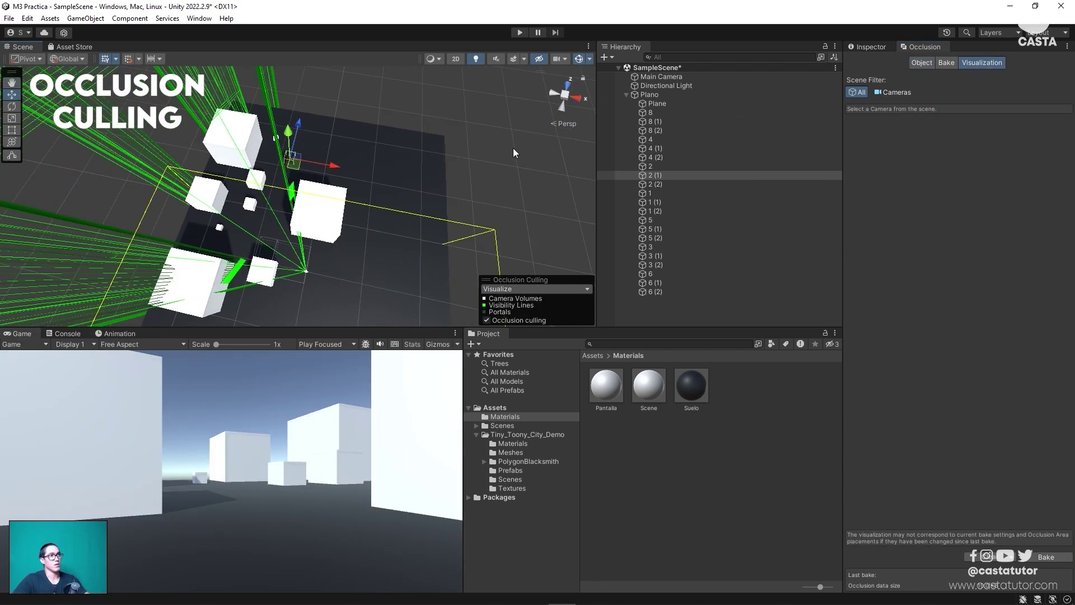
left_click(522, 32)
left_click(671, 174)
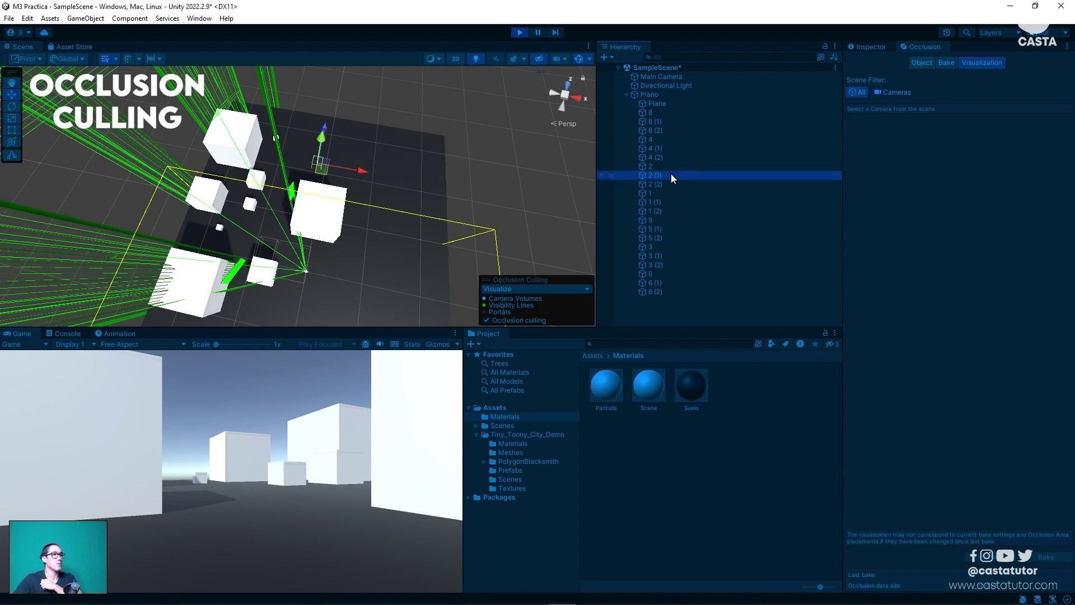
Rotate the Main Camera toward the cubes with the Rotate tool, then stop Play mode.
key("e")
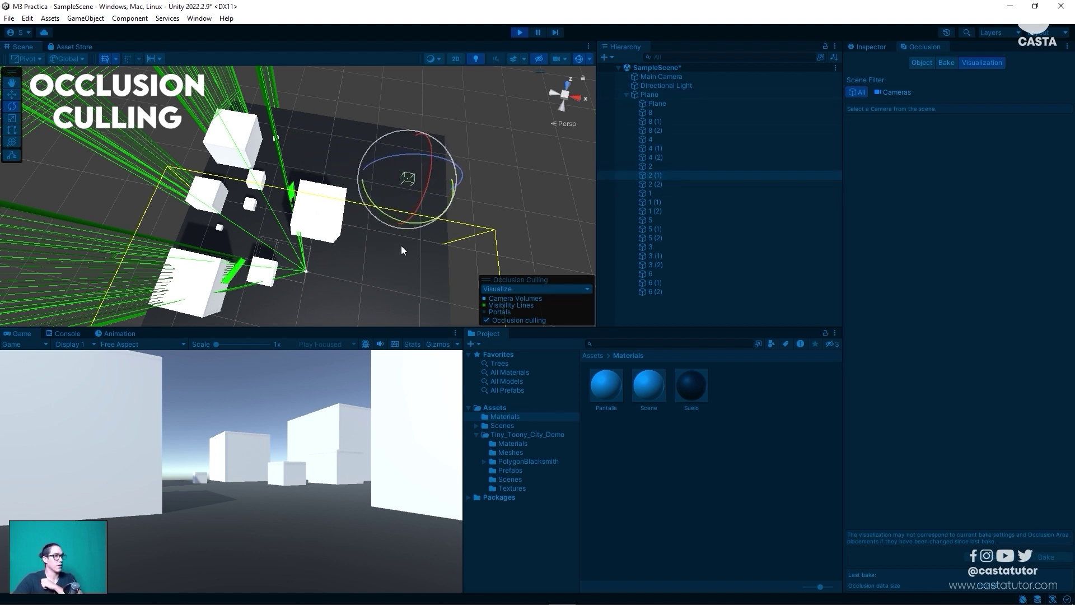
left_click(683, 77)
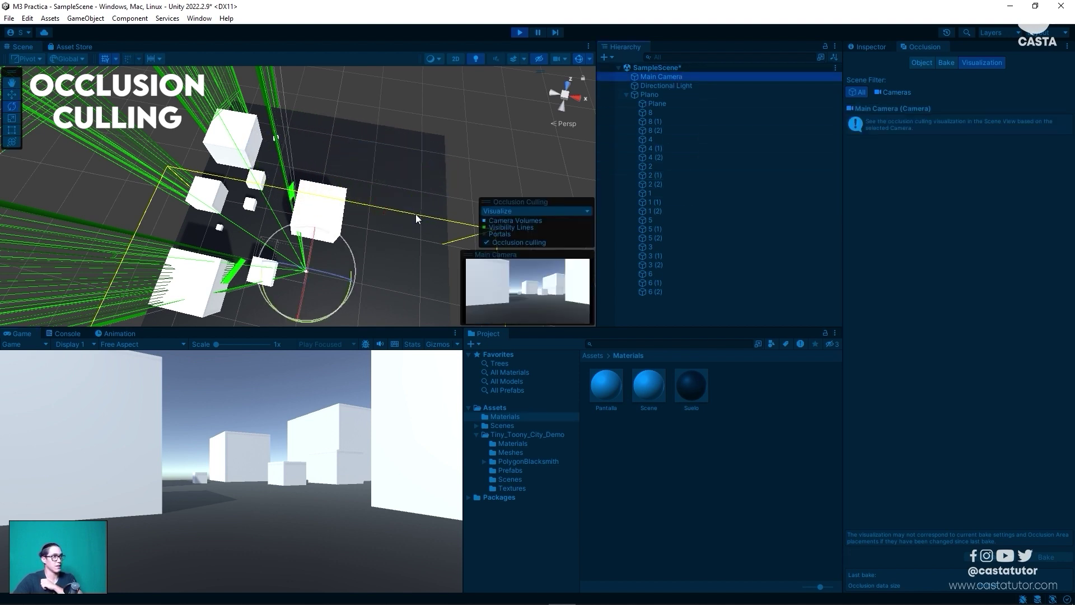
left_click_drag(336, 303, 225, 200)
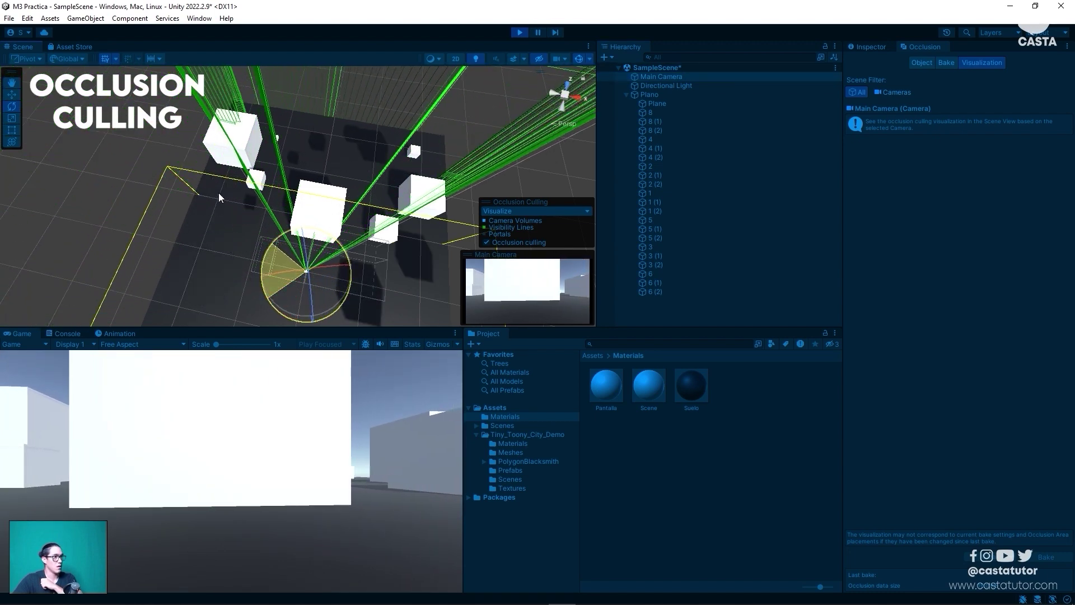
left_click_drag(224, 199, 219, 193)
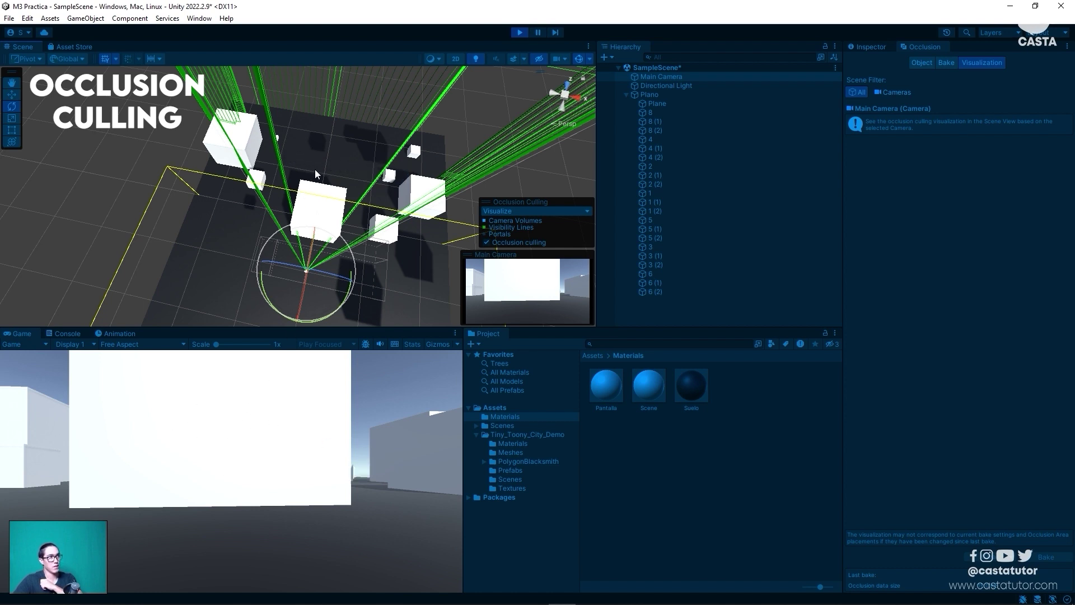
key("ctrl+p")
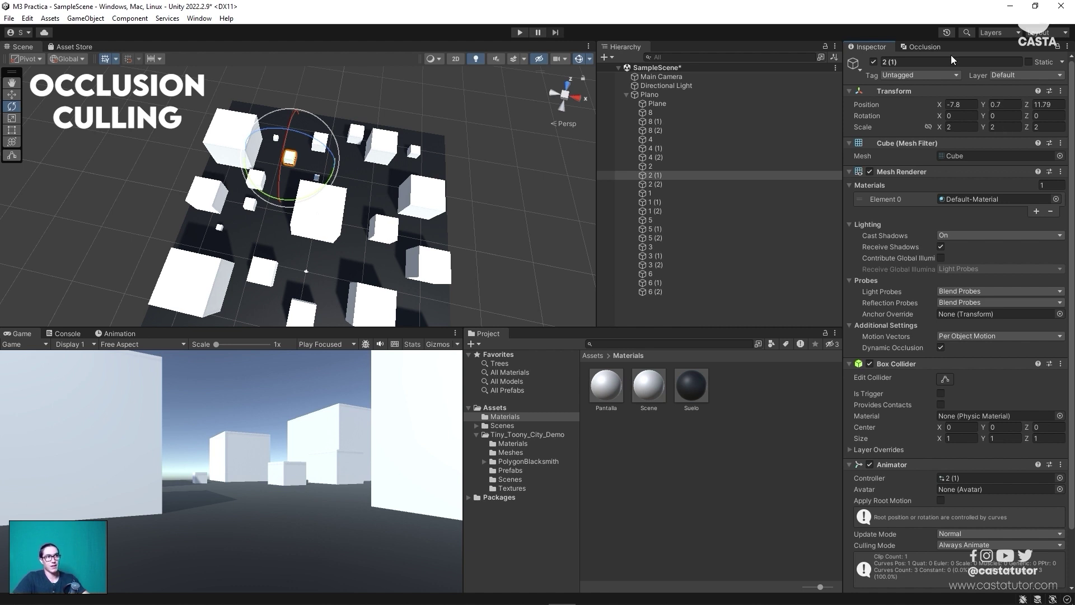
Switch the Occlusion window to Object settings, select Plano and frame it from top view.
left_click(934, 49)
left_click(922, 62)
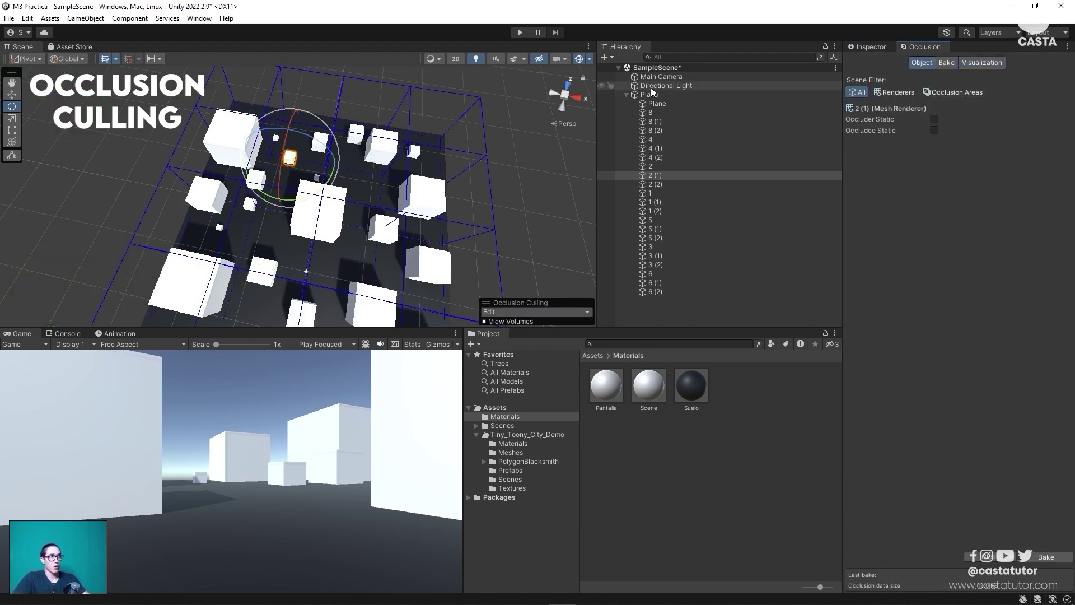
left_click(638, 97)
left_click(627, 95)
key("f")
left_click(565, 84)
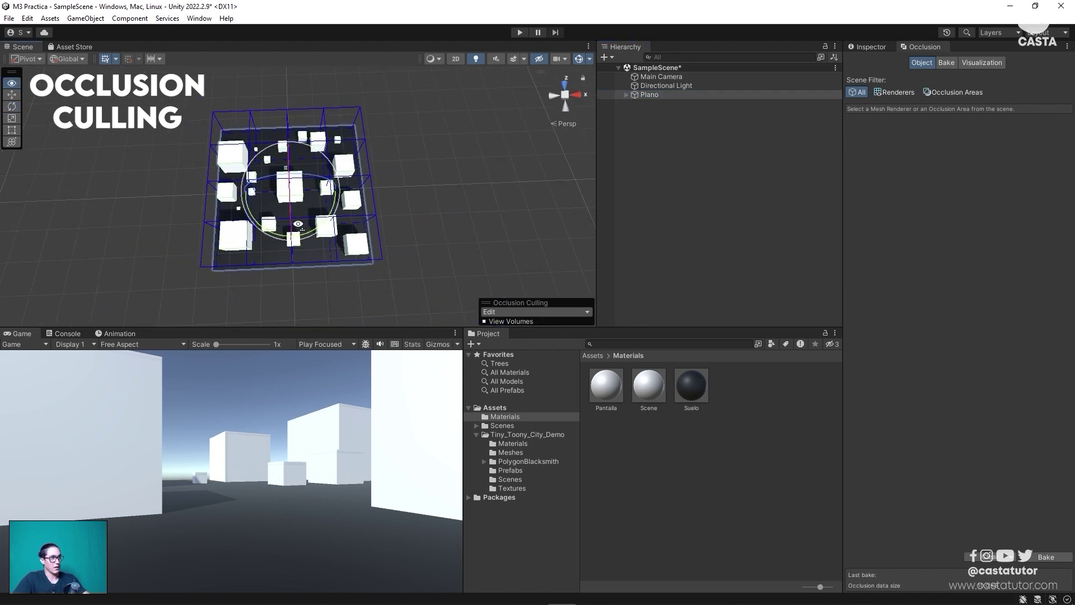
scroll(420, 168, "down", 2)
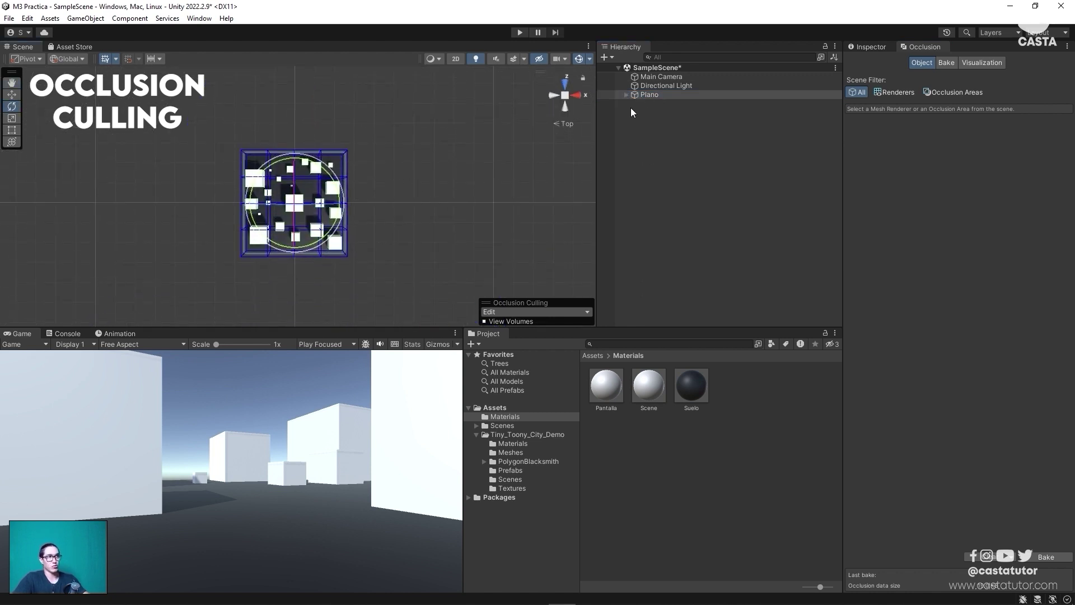
Duplicate Plano into copies arranged in a 2×2 layout and bake occlusion culling.
key("ctrl+d")
key("w")
left_click_drag(339, 203, 528, 225)
middle_click_drag(433, 214, 294, 245)
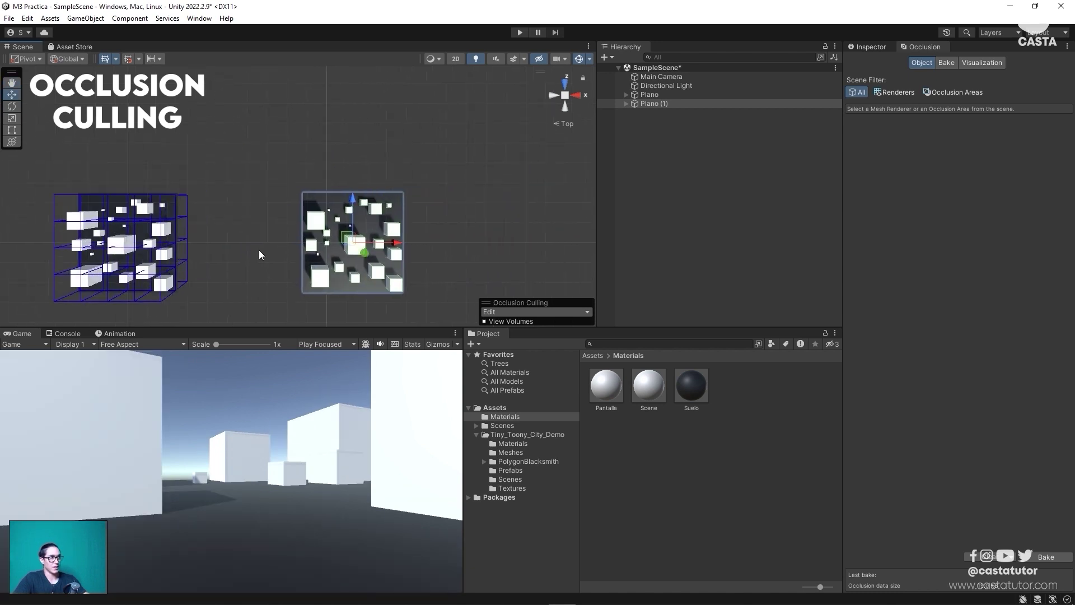
key("ctrl+d")
key("ctrl+d")
mouse_move(347, 229)
left_mouse_down()
mouse_move(273, 127)
mouse_move(366, 161)
left_mouse_up()
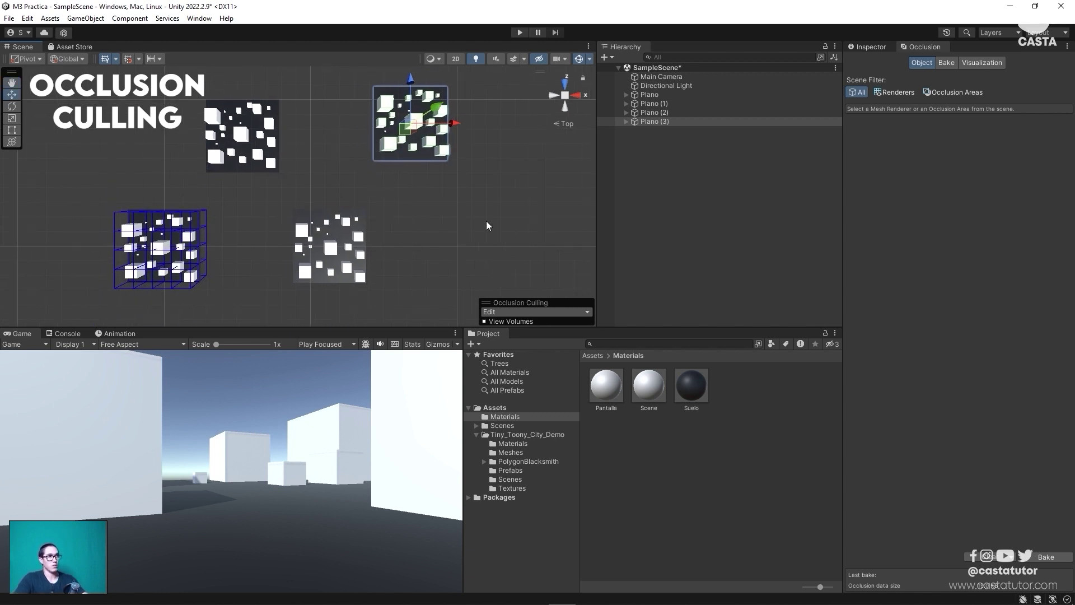
left_click(1054, 556)
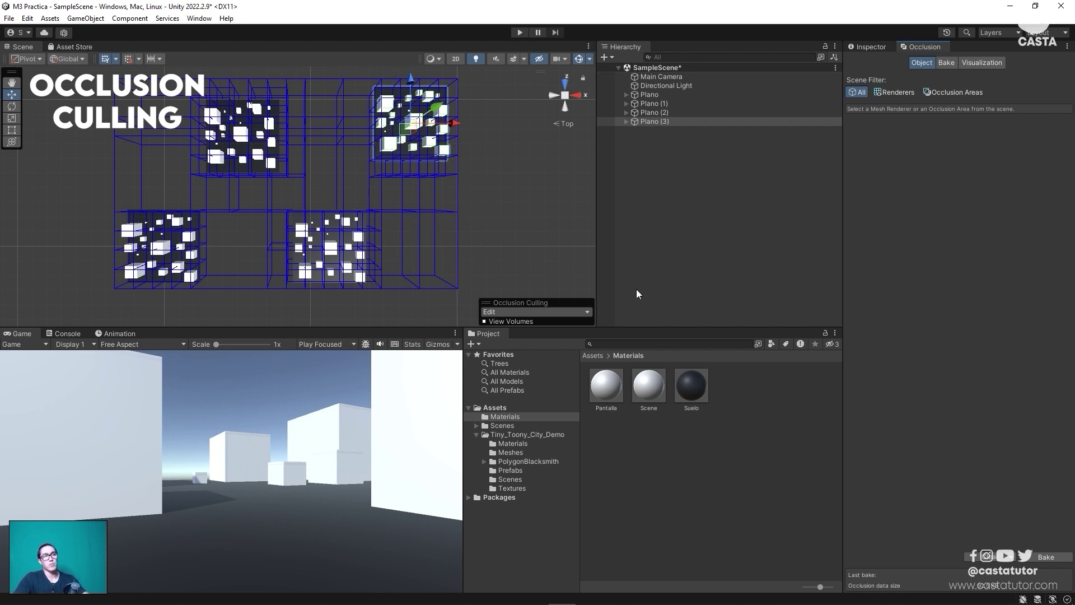
left_click(946, 63)
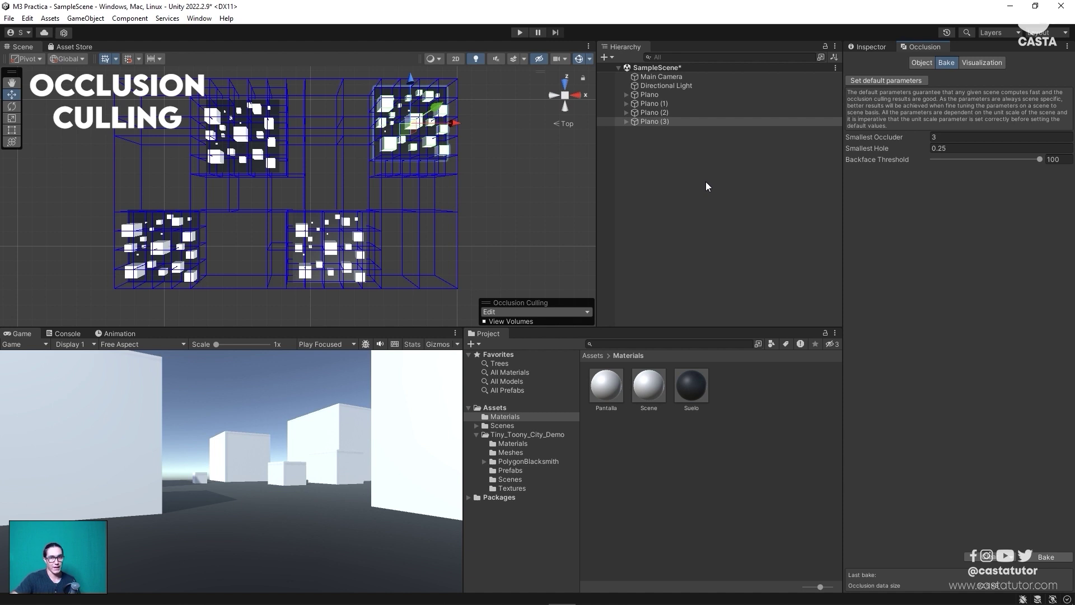
With bake settings shown (Smallest Occluder 3, Smallest Hole 0.25, Backface Threshold 100), select Plano.
left_click(654, 97)
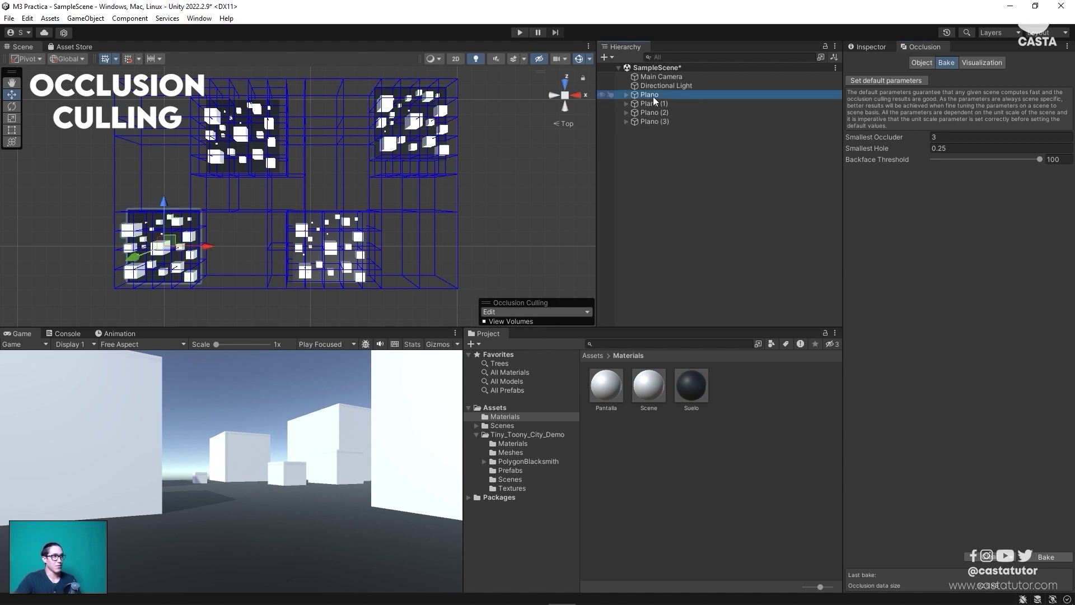
Create a new empty object in the Hierarchy and name it Area1.
left_click(605, 57)
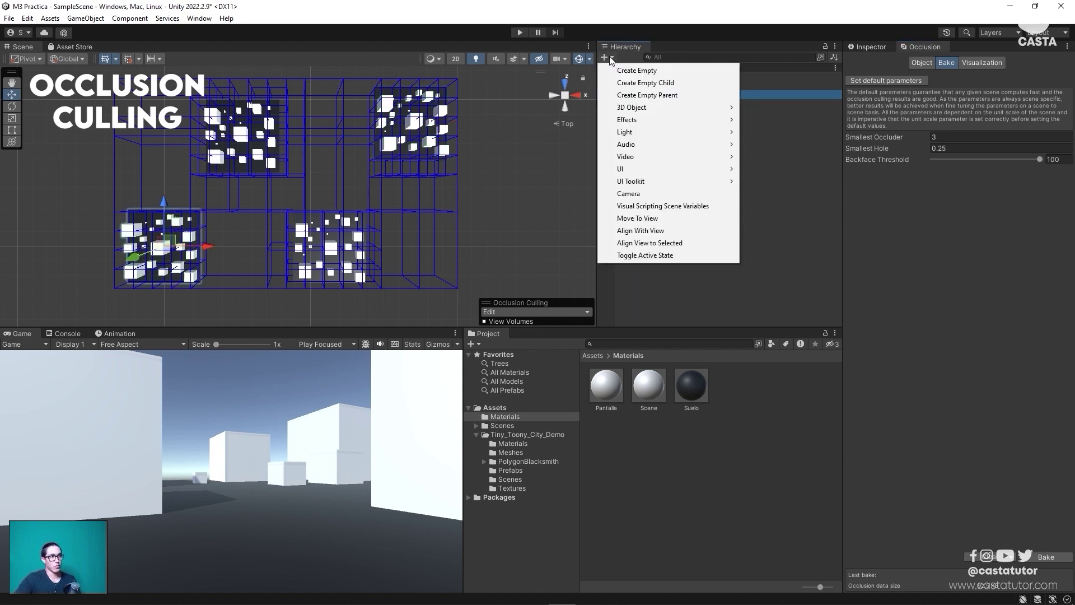
left_click(638, 71)
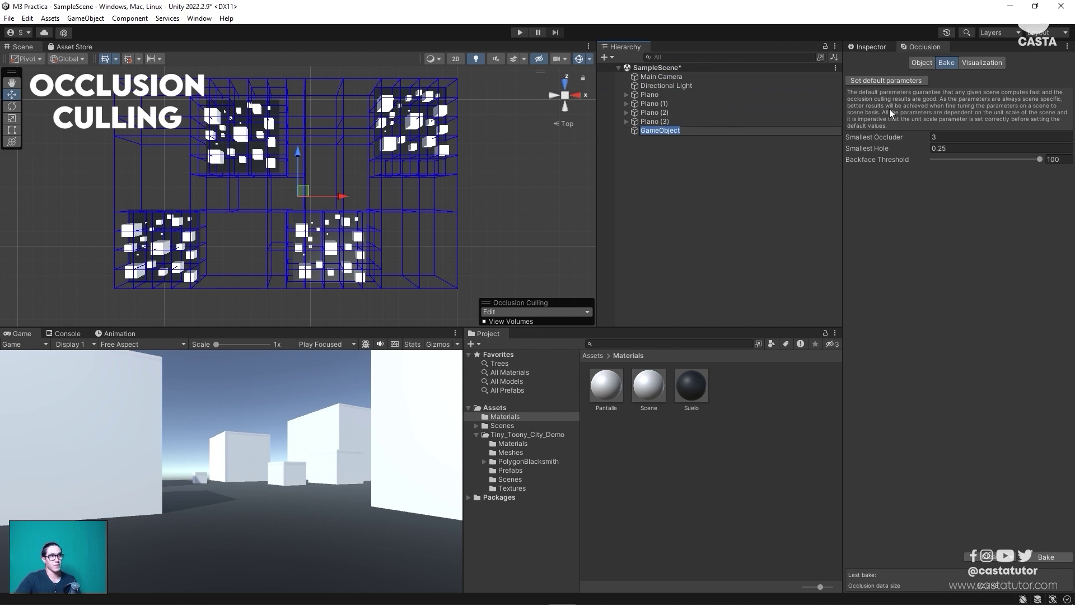
type("Area1")
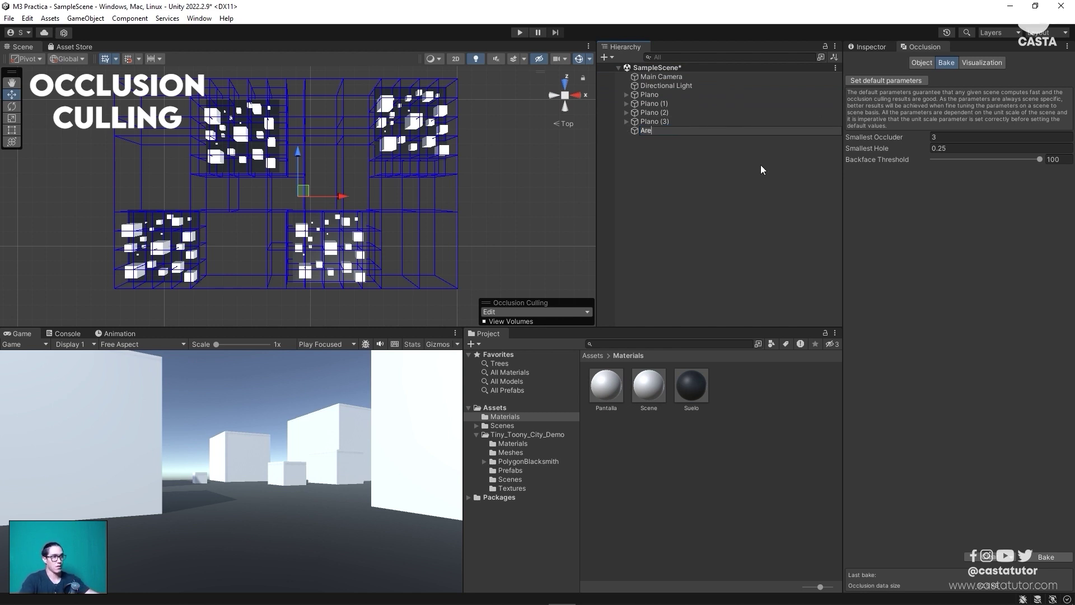
key("Return")
Add an Occlusion Area component to Area1, found by searching 'oc'.
left_click(867, 47)
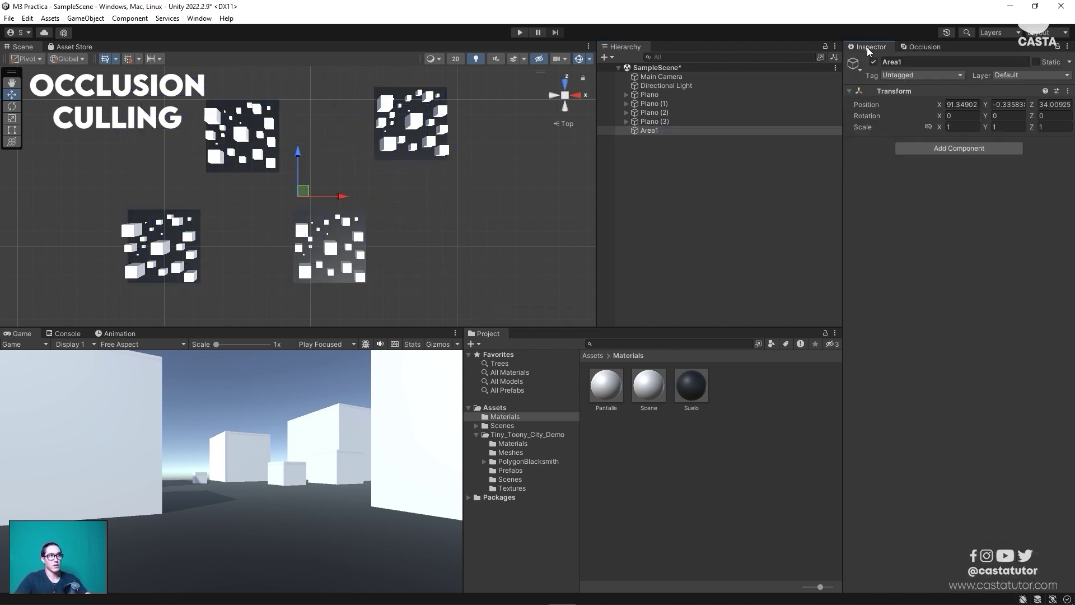
left_click(971, 149)
type("ocl")
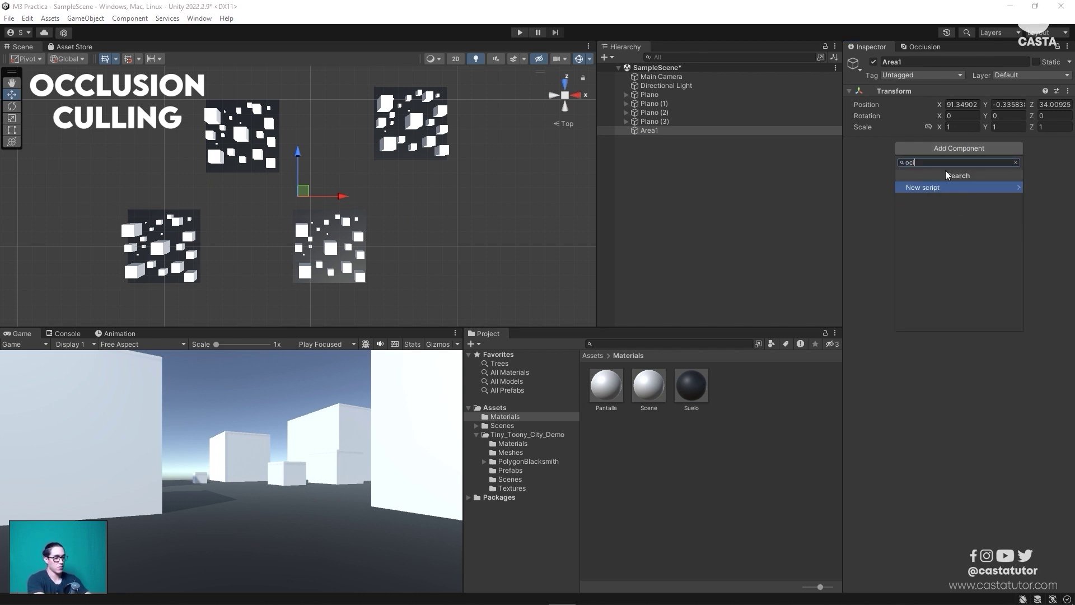
left_click(927, 190)
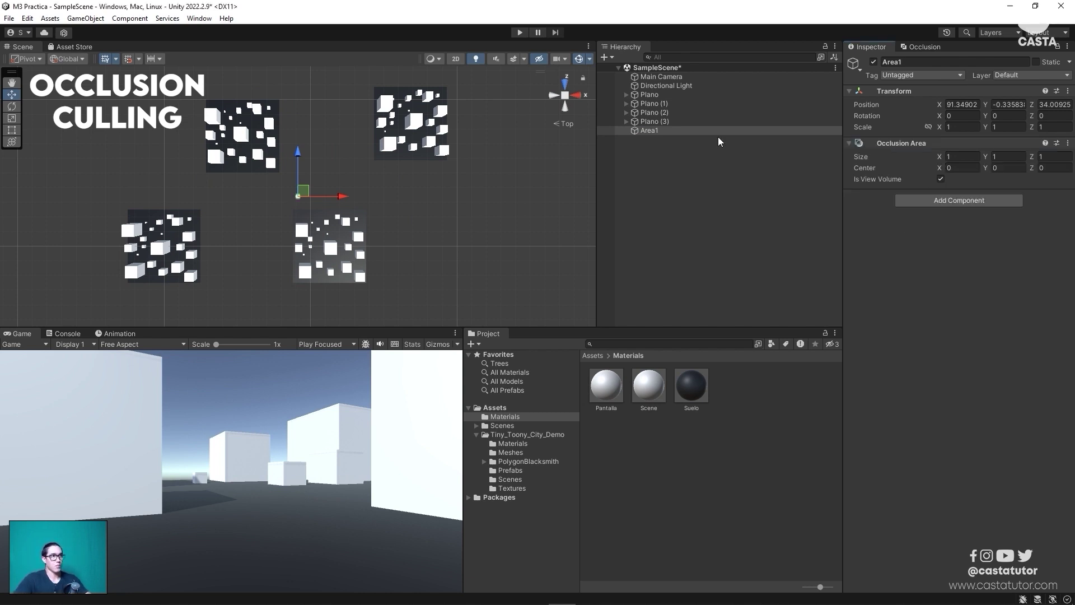
Frame Area1, roughly stretch its Occlusion Area, and reset its Transform to the origin.
double_click(676, 132)
mouse_move(347, 252)
right_mouse_down()
mouse_move(336, 263)
mouse_move(317, 252)
right_mouse_up()
scroll(317, 252, "up", 2)
left_click_drag(288, 281, 205, 334)
left_click_drag(286, 306, 322, 314)
scroll(302, 229, "down", 2)
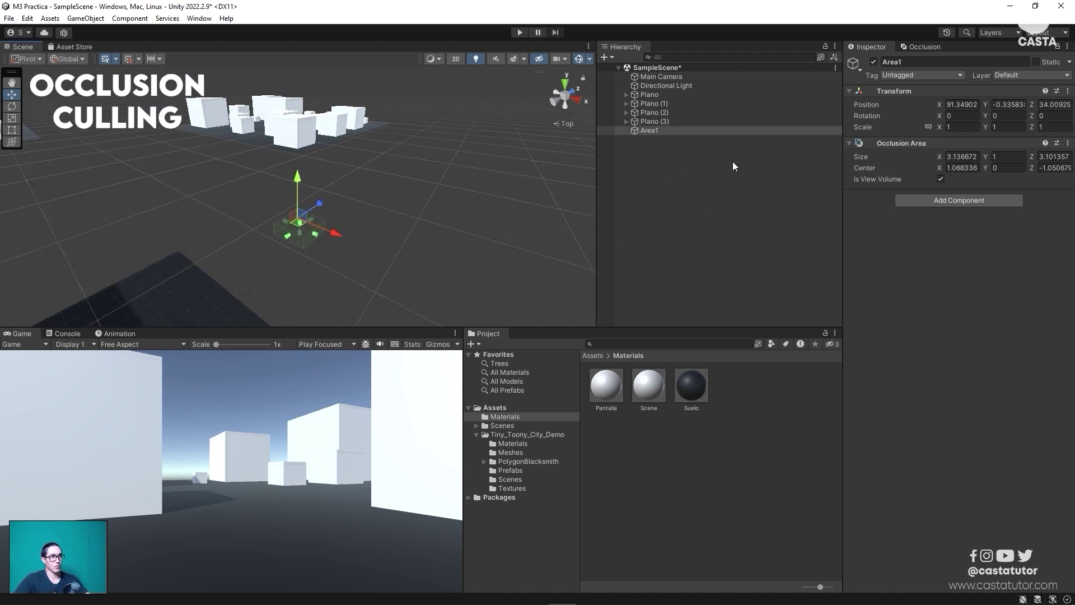
left_click(1068, 91)
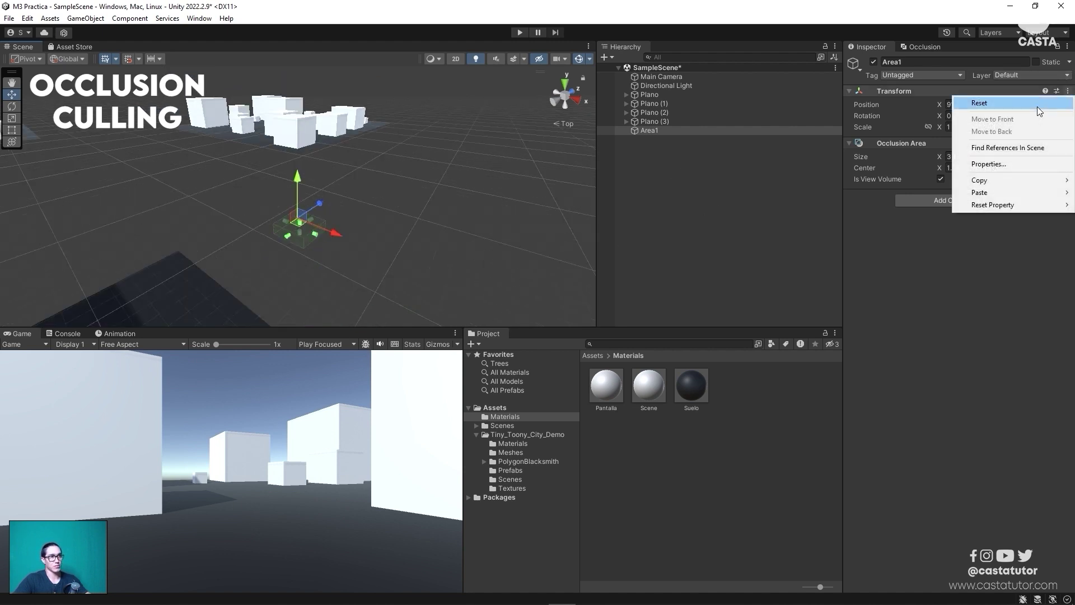
left_click(1037, 106)
In top view, drag the Occlusion Area's left side outward over the first plane.
scroll(369, 190, "up", 5)
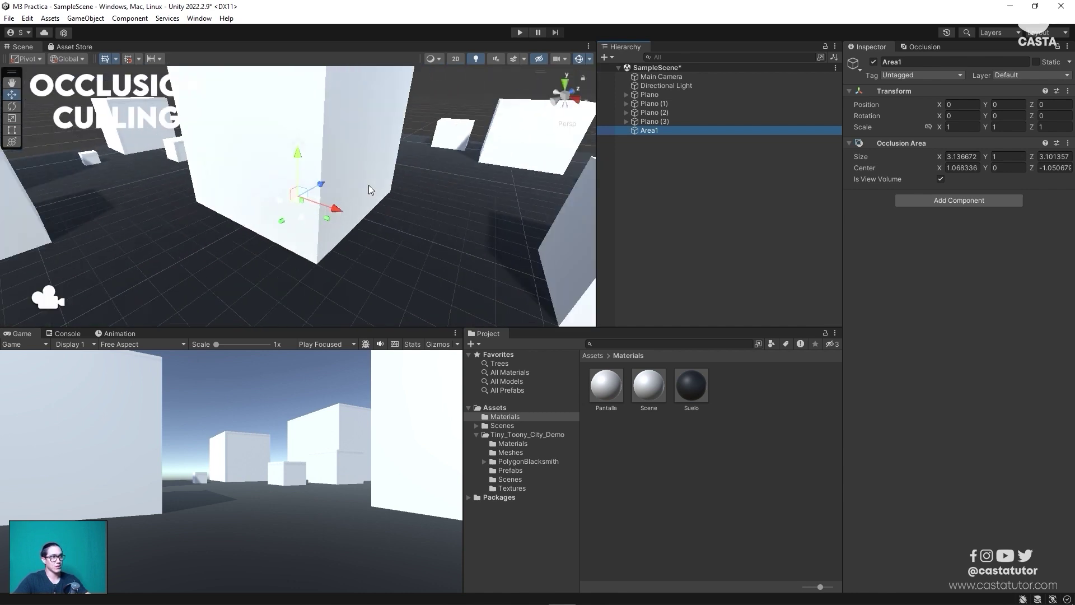
right_click_drag(322, 203, 291, 185)
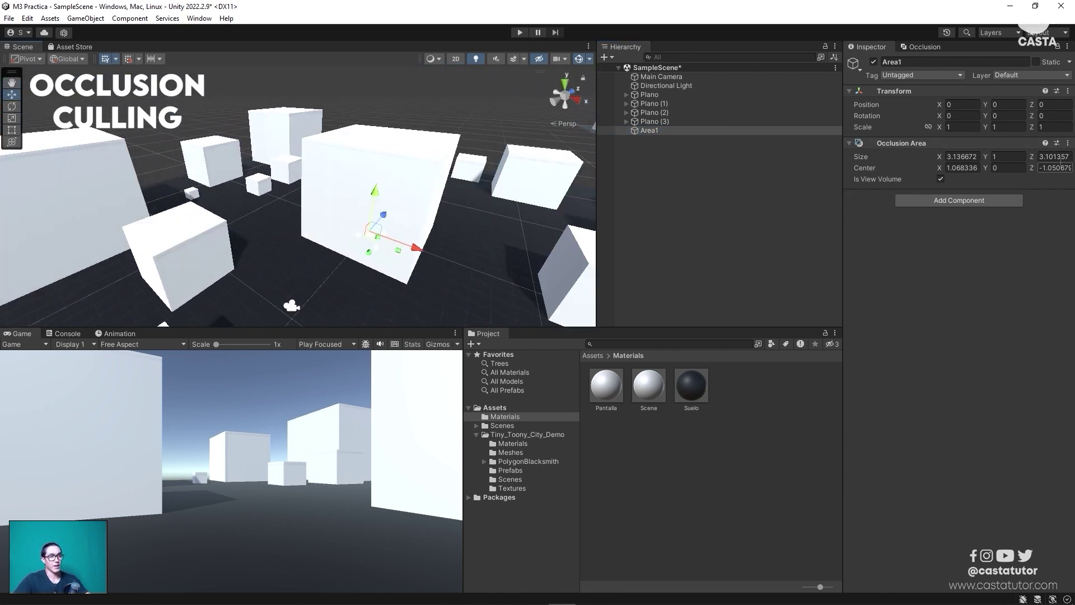
left_click_drag(306, 255, 312, 208, "alt")
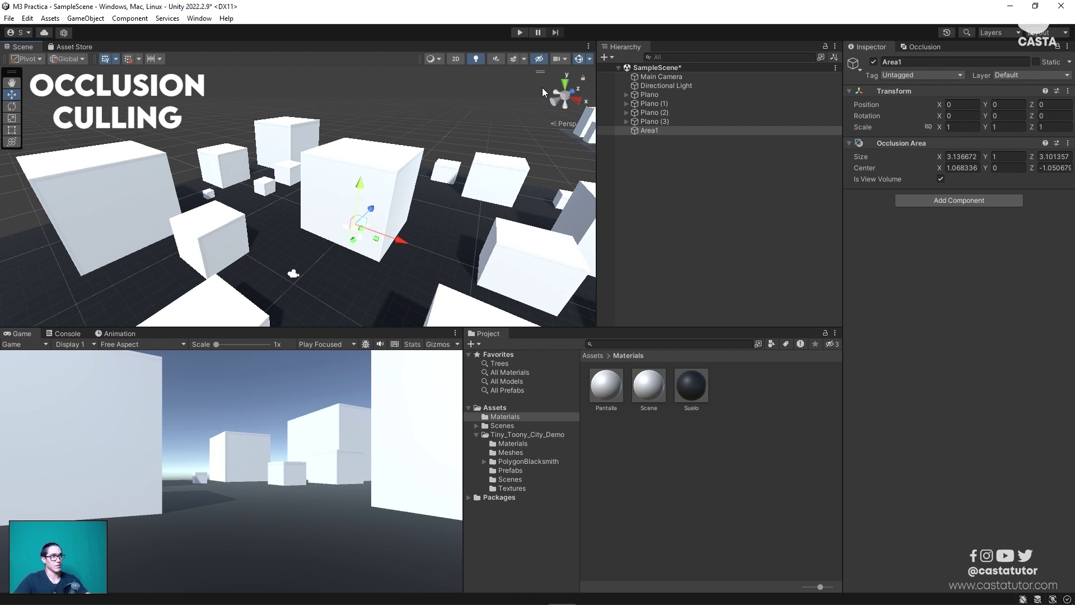
left_click(567, 88)
left_click_drag(314, 212, 108, 223)
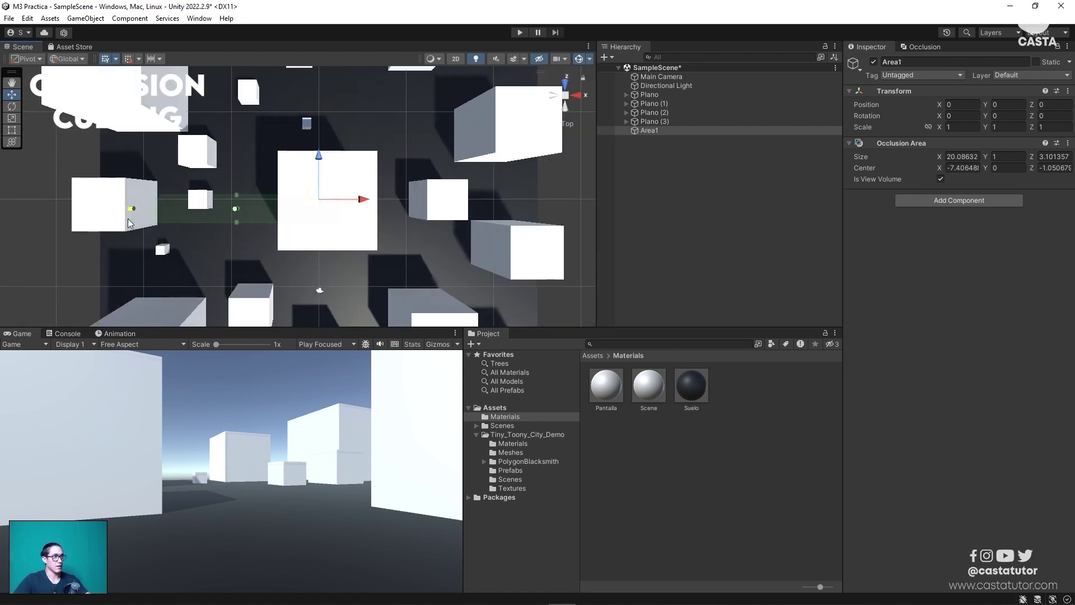
scroll(302, 246, "down", 5)
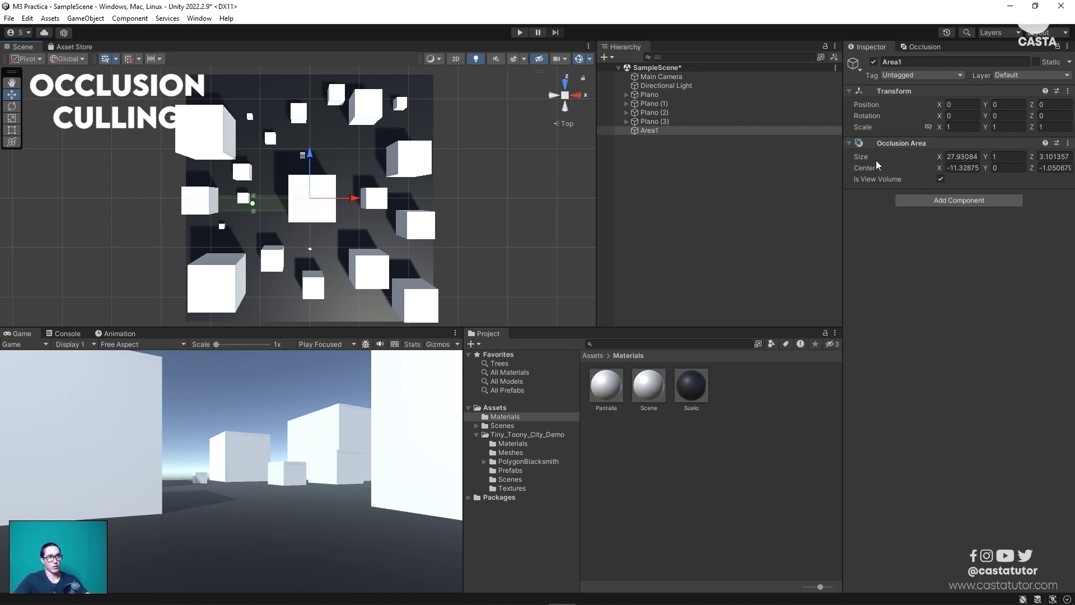
Set the area's Center X to -2.02 and size it 49.21 × 9.48 × 50.74 at Y 4.2.
left_click_drag(942, 170, 65, 185)
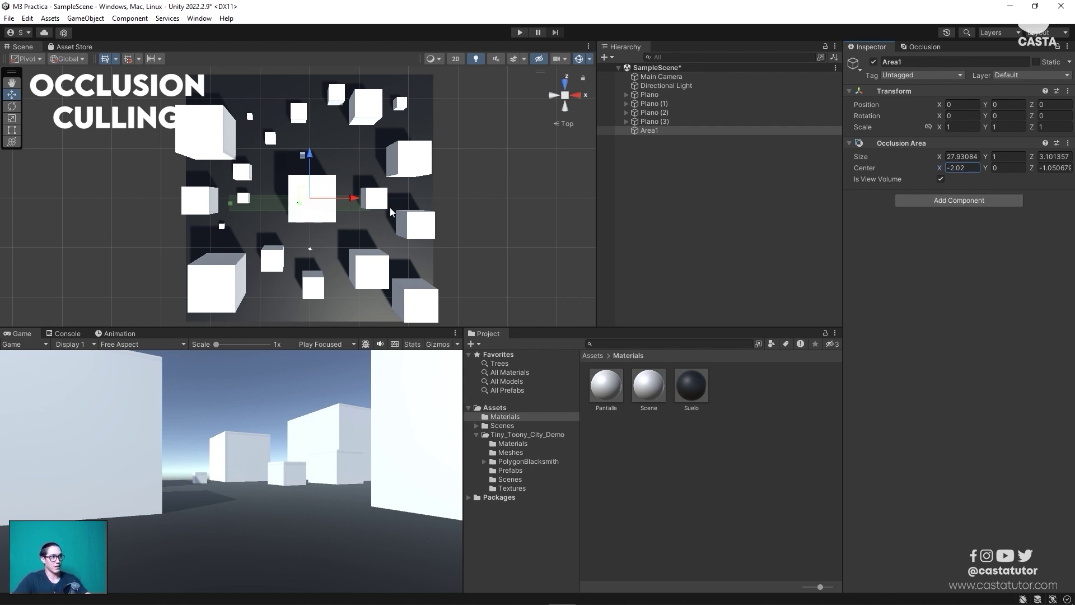
left_click_drag(940, 157, 48, 171)
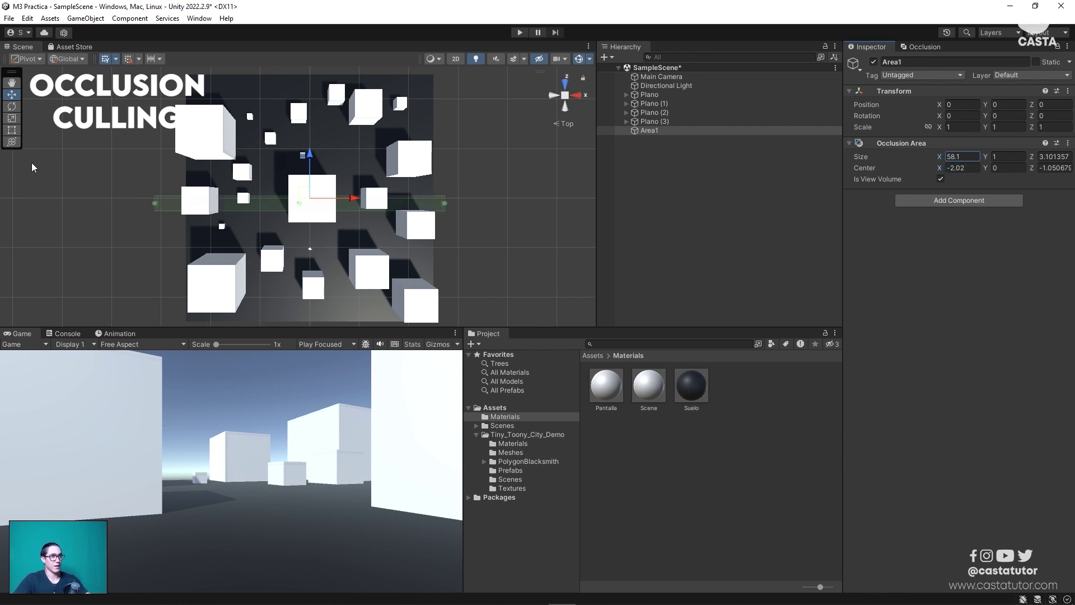
mouse_move(940, 169)
left_mouse_down()
mouse_move(952, 168)
mouse_move(816, 162)
left_mouse_up()
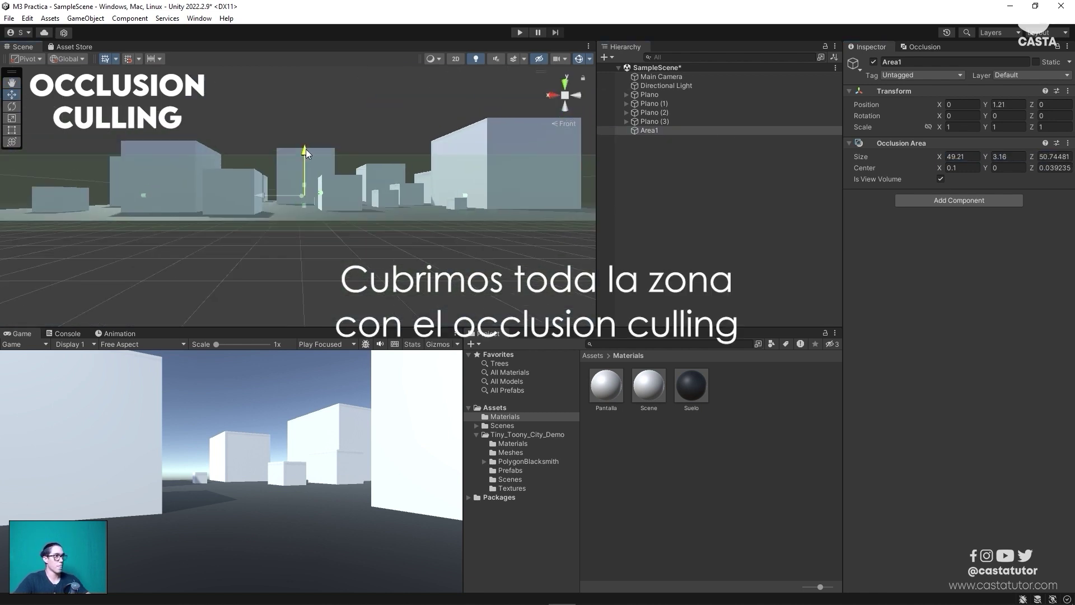
mouse_move(306, 149)
left_mouse_down("alt")
mouse_move(488, 224)
mouse_move(368, 221)
mouse_move(448, 213)
left_mouse_up("alt")
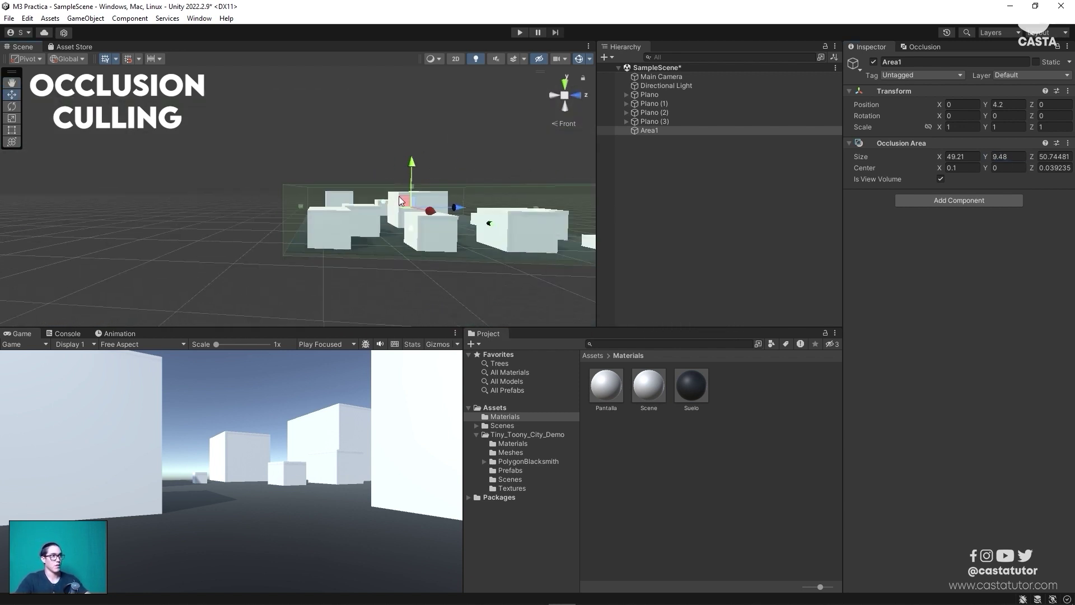
left_click(566, 84)
Duplicate Area1 and move the copy onto the right-hand plane.
scroll(436, 171, "down", 3)
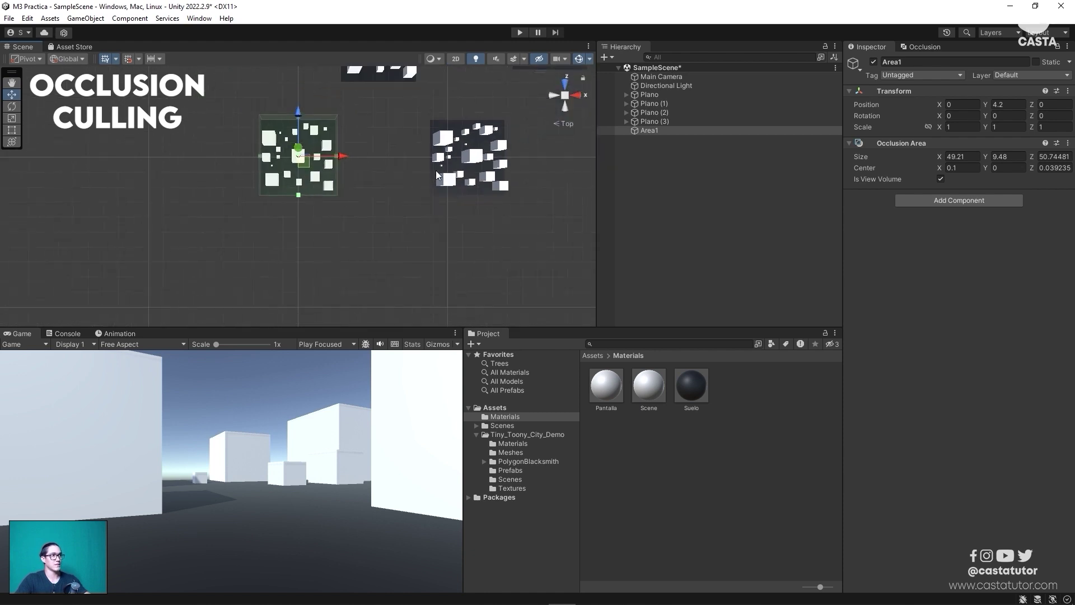
middle_click_drag(436, 170, 358, 219)
left_click(676, 133)
key("ctrl+d")
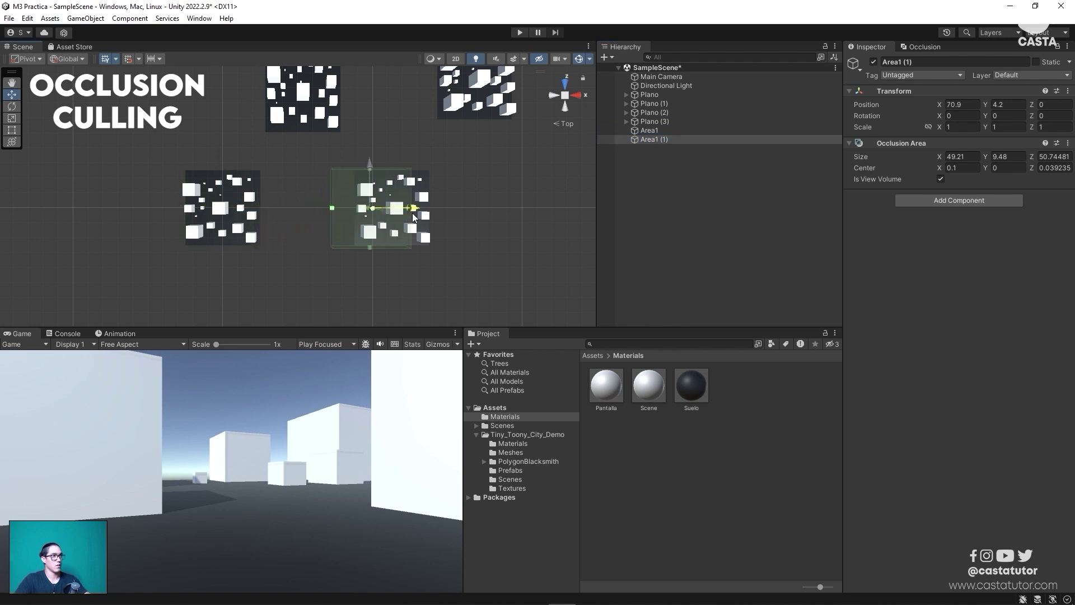
left_click_drag(264, 215, 431, 220)
mouse_move(432, 219)
middle_mouse_down()
mouse_move(306, 236)
mouse_move(326, 252)
middle_mouse_up()
Duplicate again to place Area1 (2) on the top-left plane and Area1 (3) on the top-right.
key("ctrl+d")
left_click_drag(307, 233, 217, 121)
middle_click_drag(217, 121, 334, 159)
key("ctrl+d")
left_click_drag(334, 159, 489, 148)
scroll(490, 148, "up", 3)
scroll(490, 148, "down", 4)
middle_click_drag(312, 192, 372, 115)
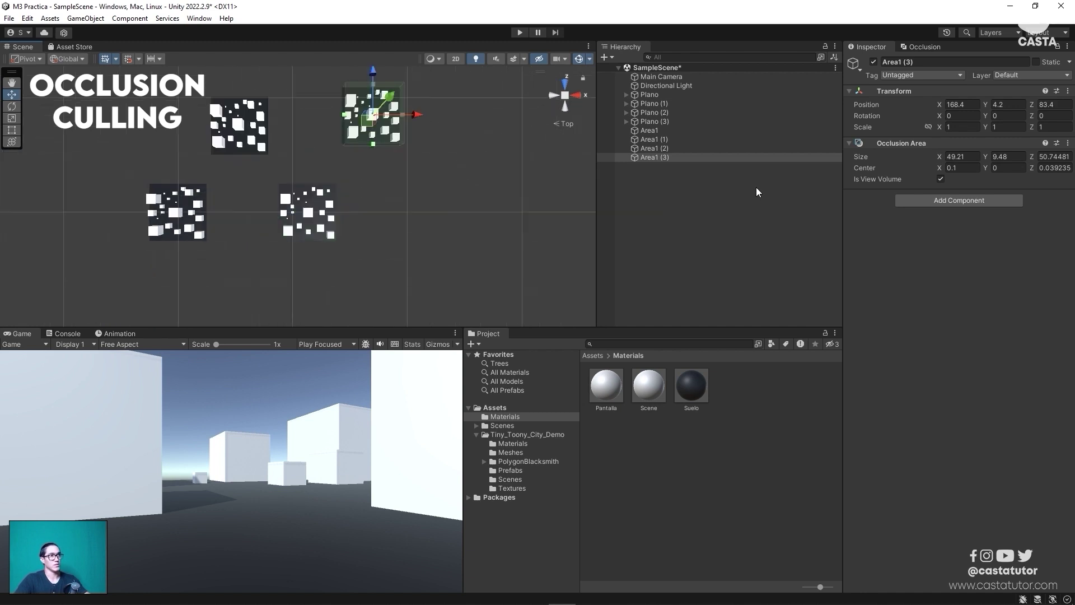
left_click(680, 79)
Show Main Camera's Inspector properties (position 0, 1, -10, Occlusion Culling on) instead of the bake settings.
left_click(930, 47)
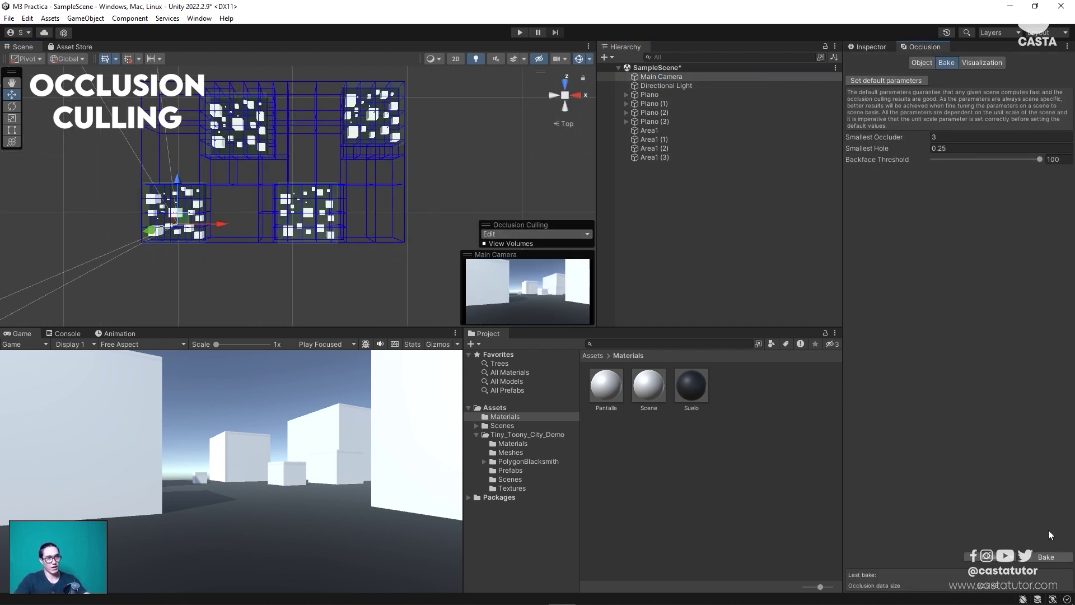
middle_click_drag(286, 164, 311, 188)
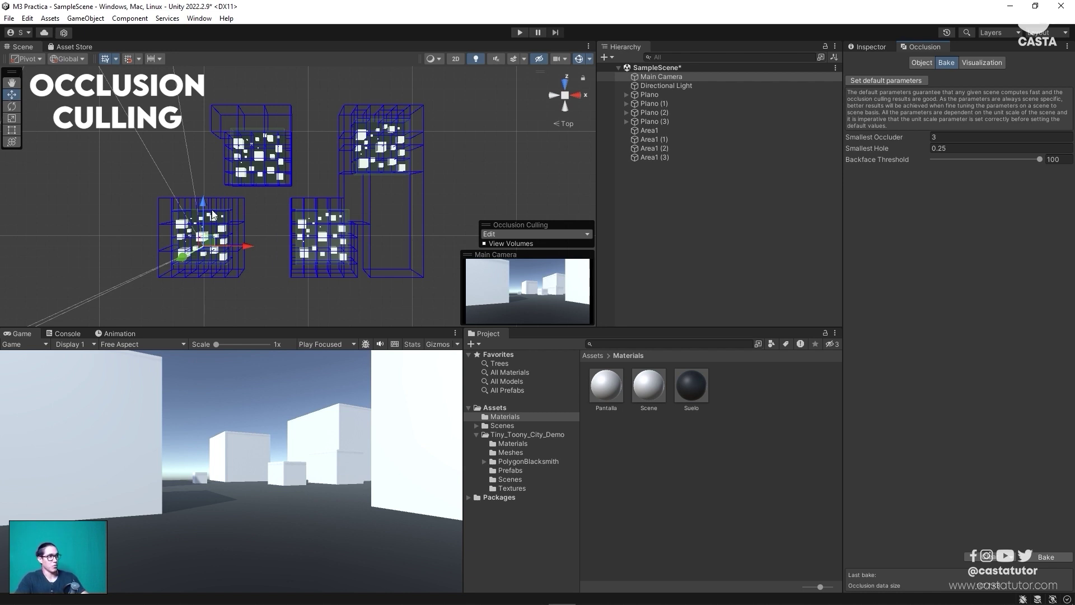
scroll(295, 226, "down", 1)
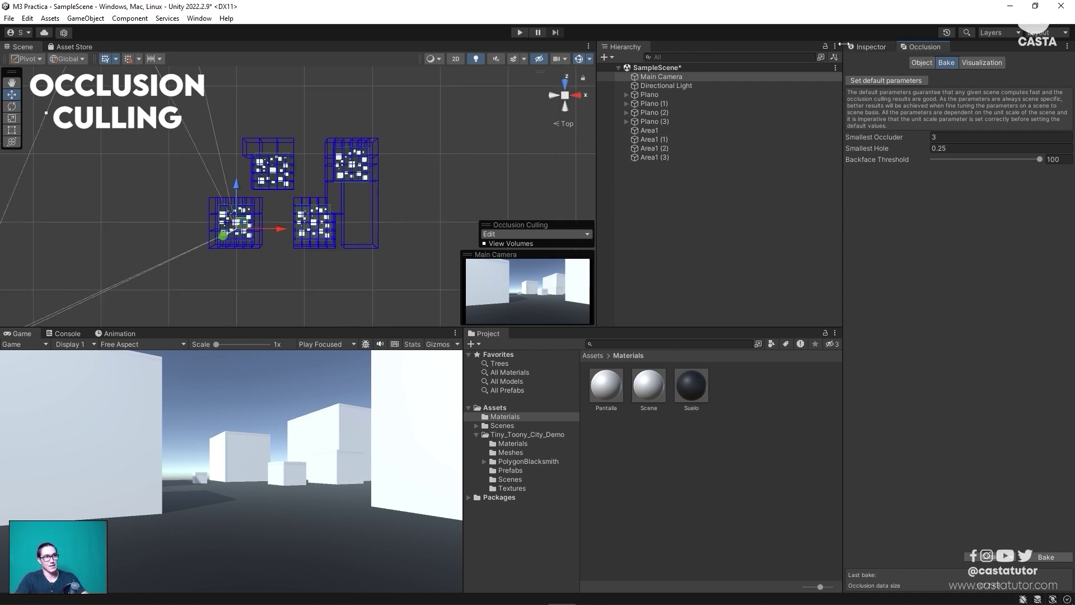
left_click(868, 46)
left_click(659, 76)
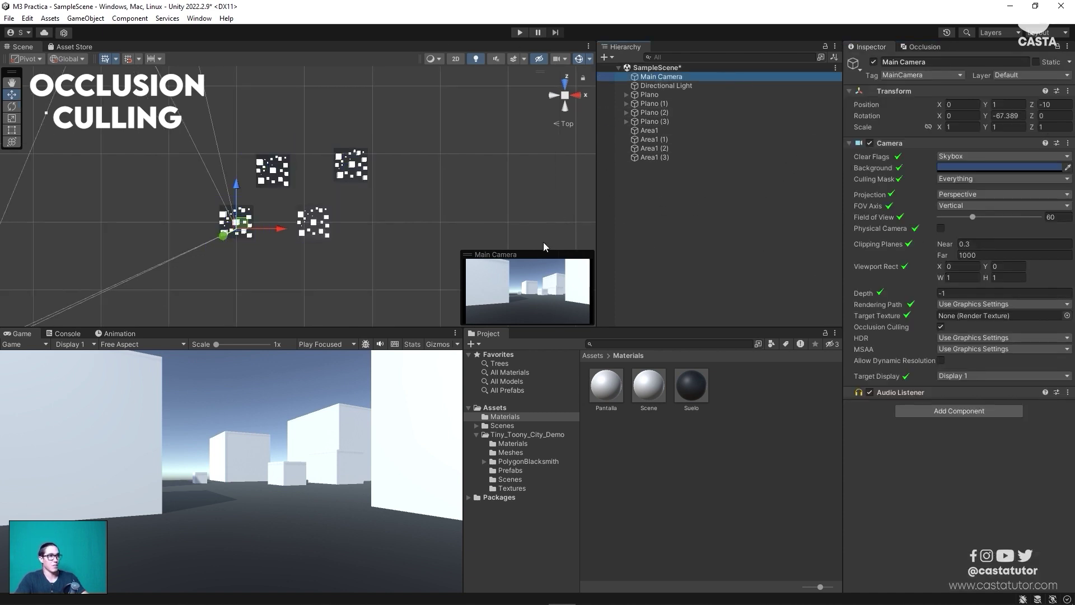
Turn on occlusion culling visualization and rotate the Main Camera to face a large white wall (Y -114.397).
left_click(925, 46)
left_click(982, 62)
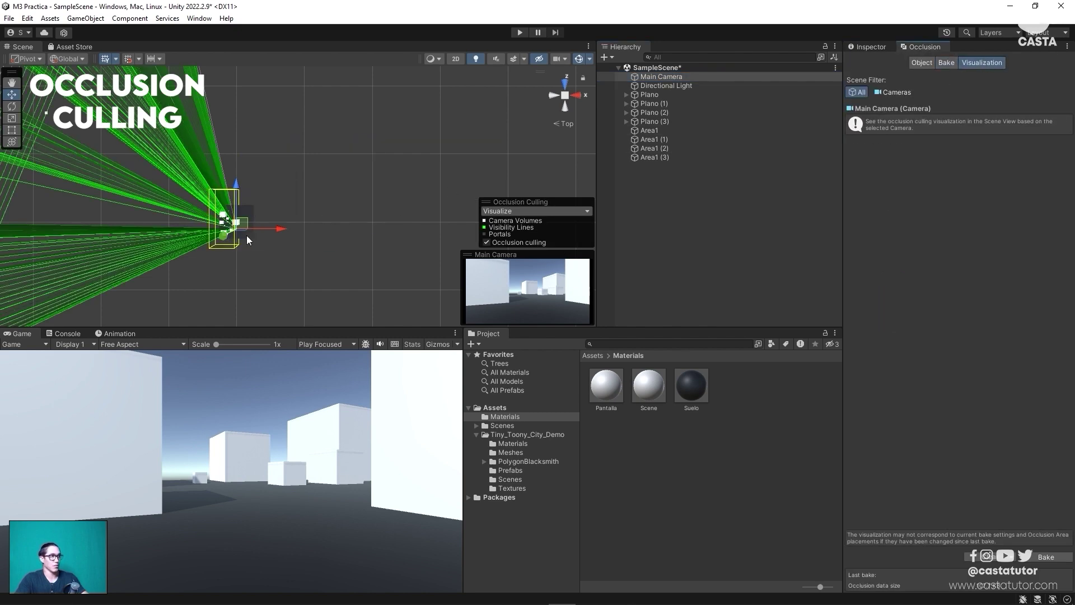
scroll(255, 241, "up", 3)
left_click(12, 106)
scroll(191, 263, "up", 2)
left_click_drag(188, 260, 322, 236)
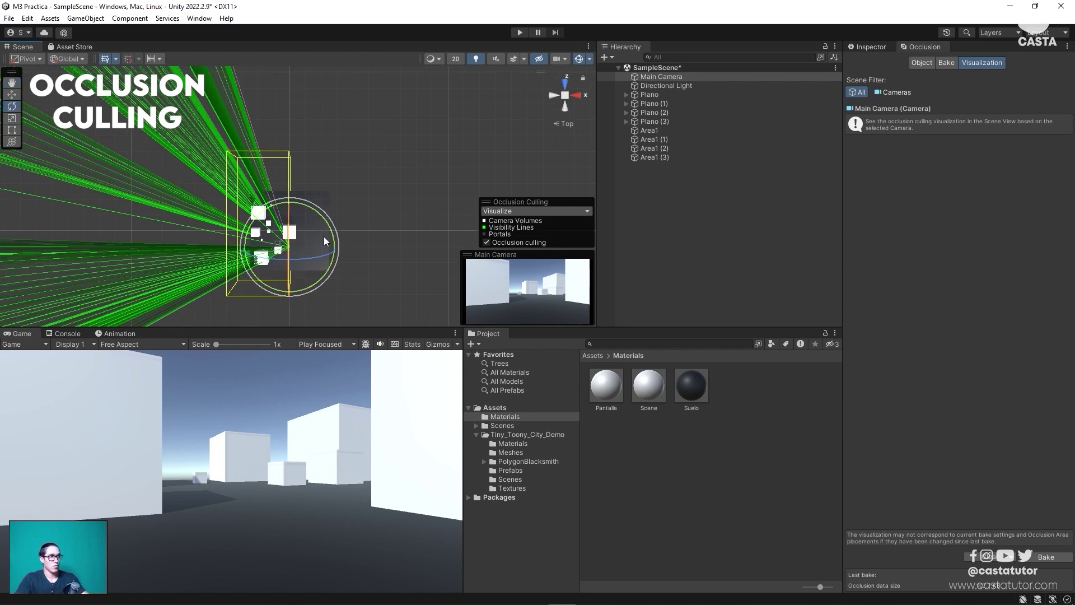
left_click_drag(329, 231, 245, 442)
scroll(360, 223, "down", 3)
left_click_drag(361, 219, 338, 227)
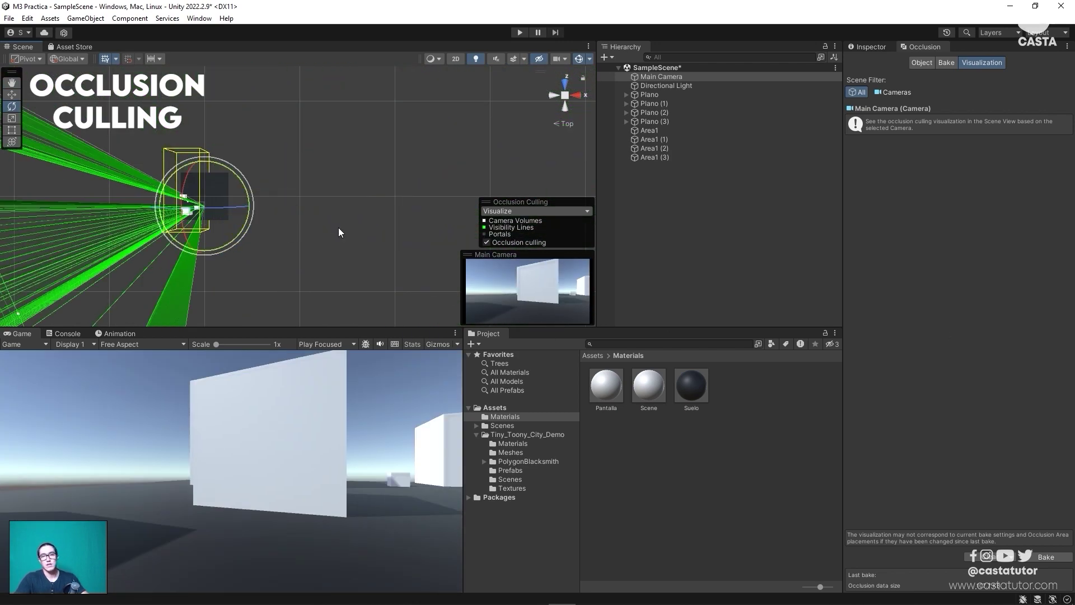
left_click(485, 241)
Select and frame the Plano ground group, orbiting to a lower tilted view.
left_click(866, 47)
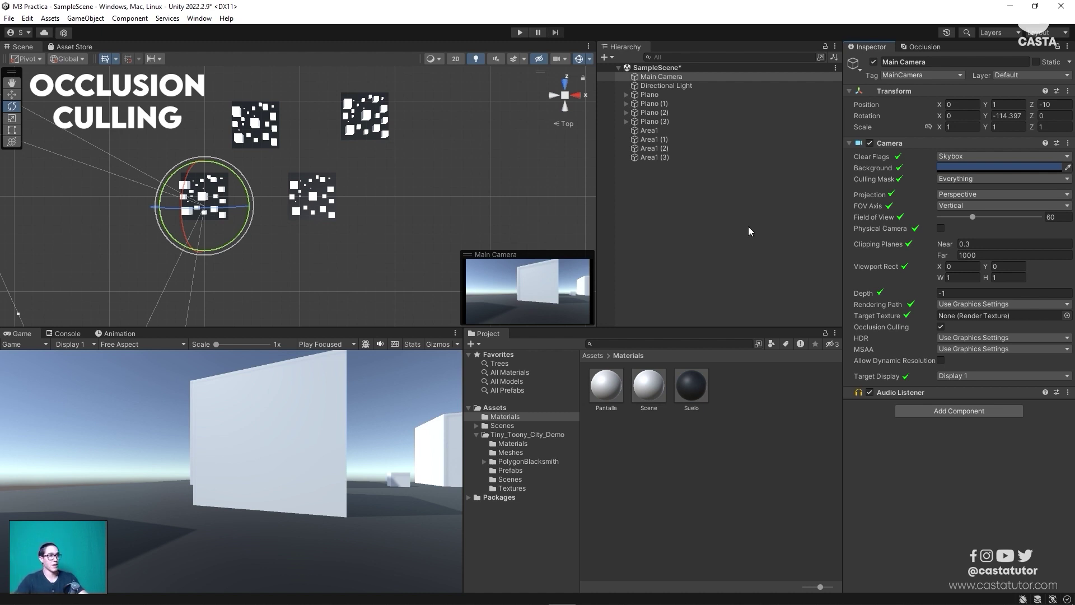
double_click(664, 96)
mouse_move(256, 219)
left_mouse_down("alt")
mouse_move(315, 223)
mouse_move(322, 203)
left_mouse_up("alt")
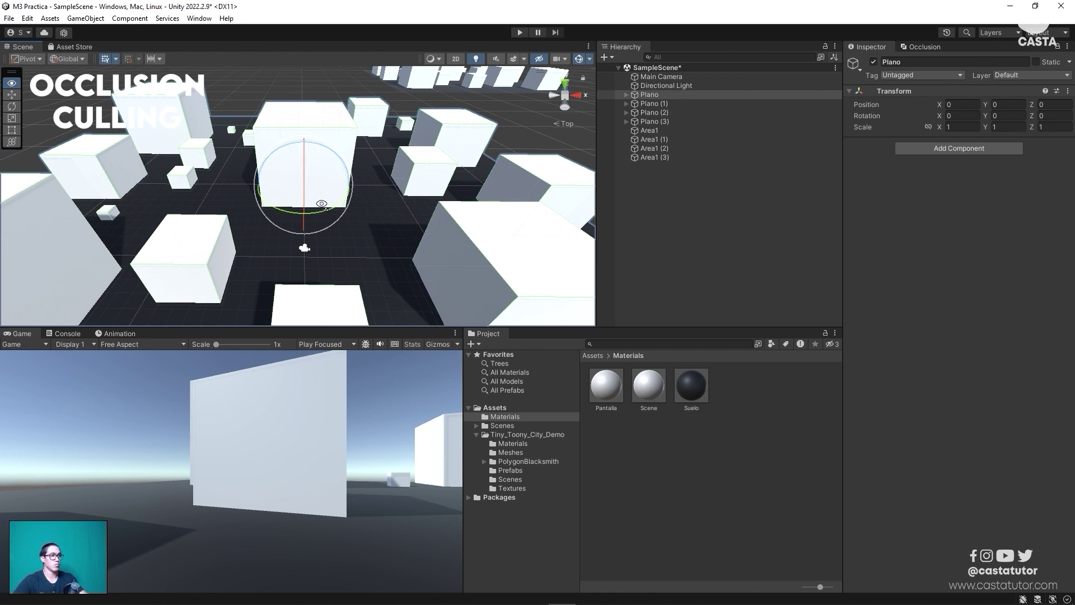
left_click_drag(322, 204, 123, 156, "alt")
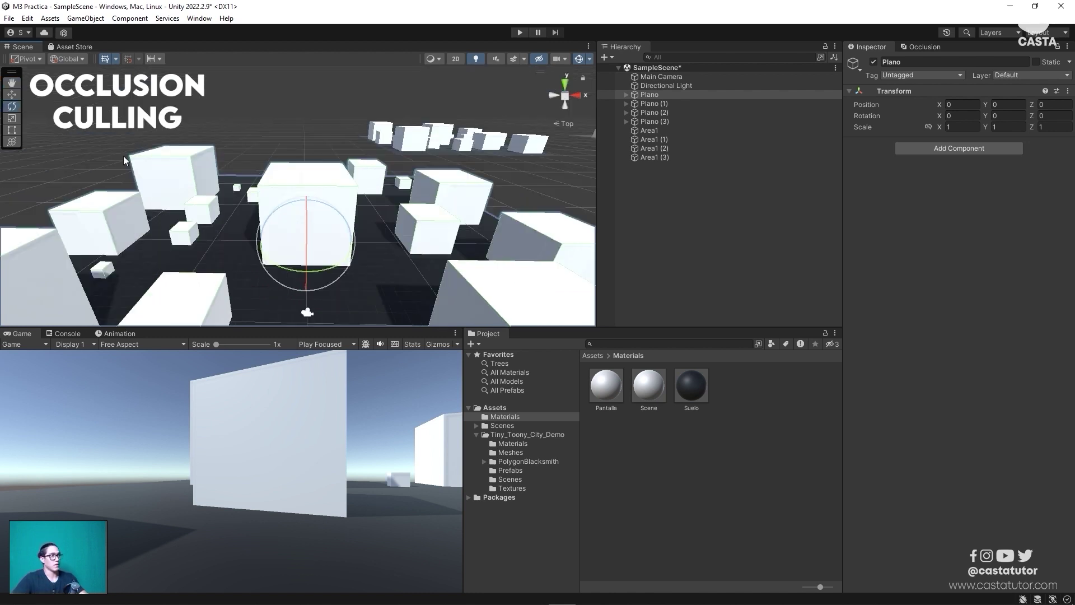
Delete four small cubes, including cube 2 and cube 1 (2).
left_click(191, 240)
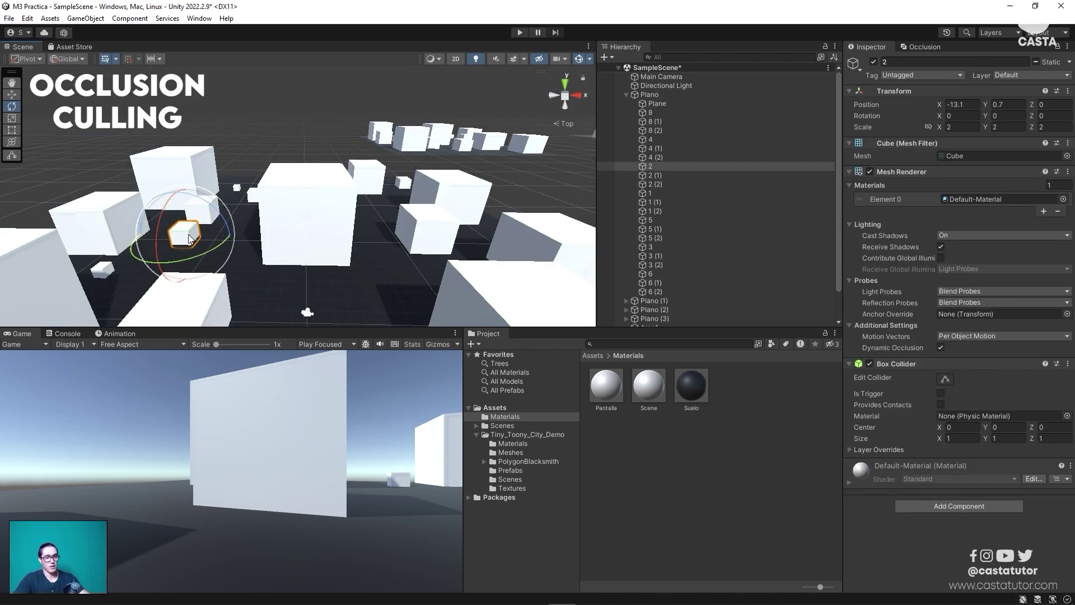
key("Delete")
left_click(425, 230)
key("Delete")
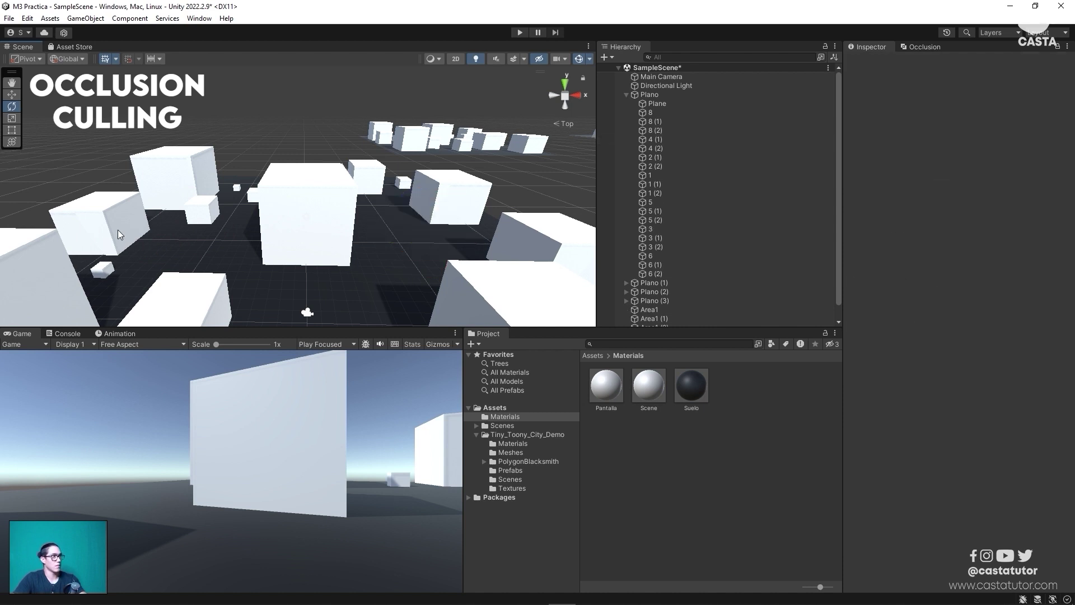
left_click(117, 230)
key("Delete")
left_click(109, 271)
key("Delete")
left_click_drag(112, 271, 274, 220, "alt")
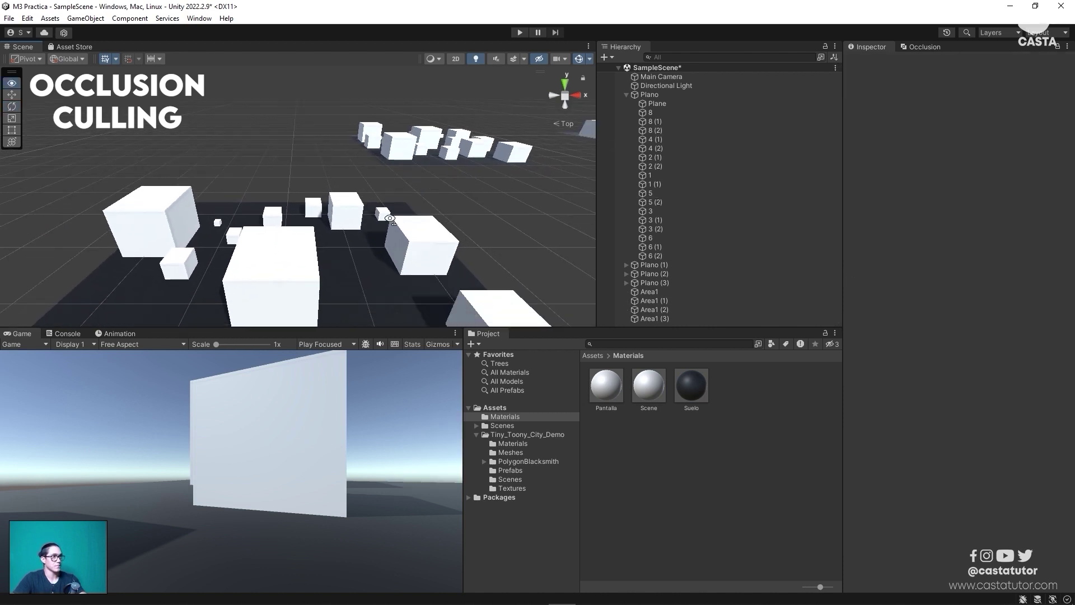
Move and scale cube 8 and cube 8 (3) into long left and right corridor walls.
left_click(275, 220)
key("w")
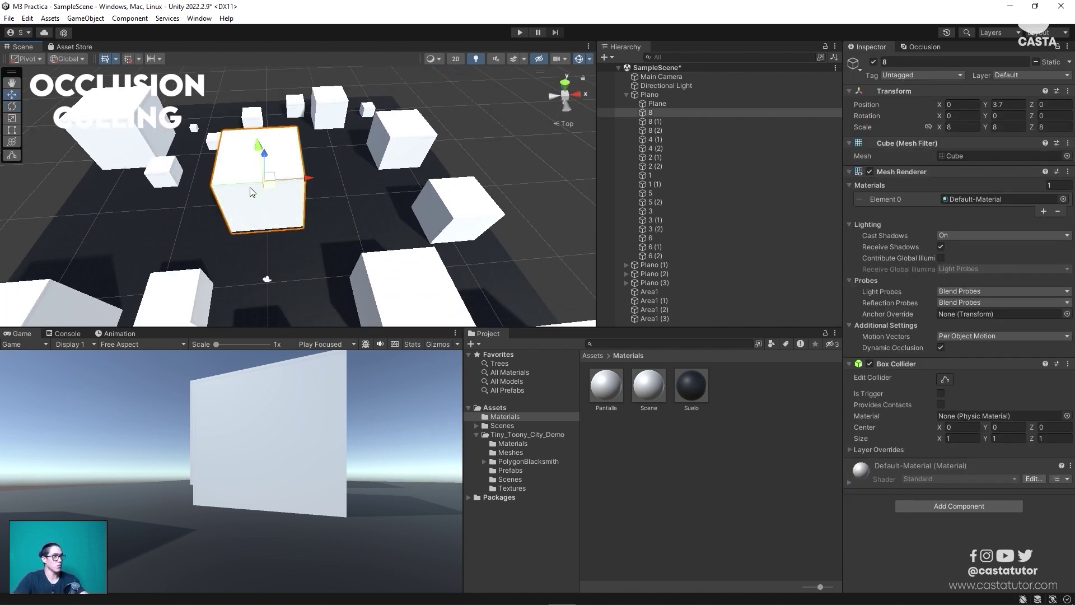
mouse_move(303, 189)
left_mouse_down()
mouse_move(121, 200)
mouse_move(232, 210)
left_mouse_up()
key("r")
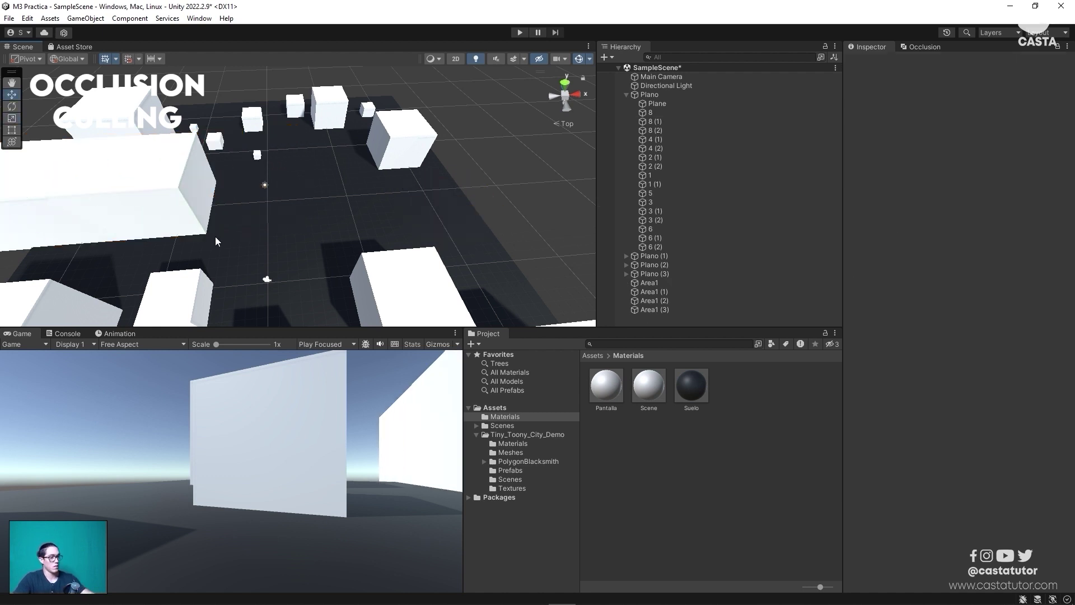
left_click(179, 202)
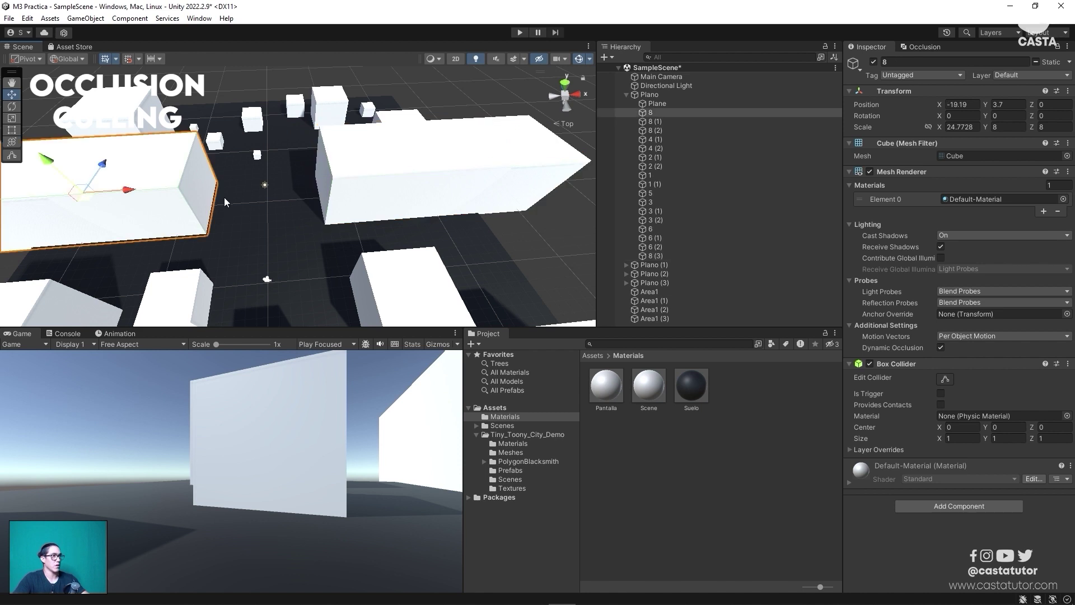
left_click_drag(138, 199, 161, 201)
left_click(382, 182)
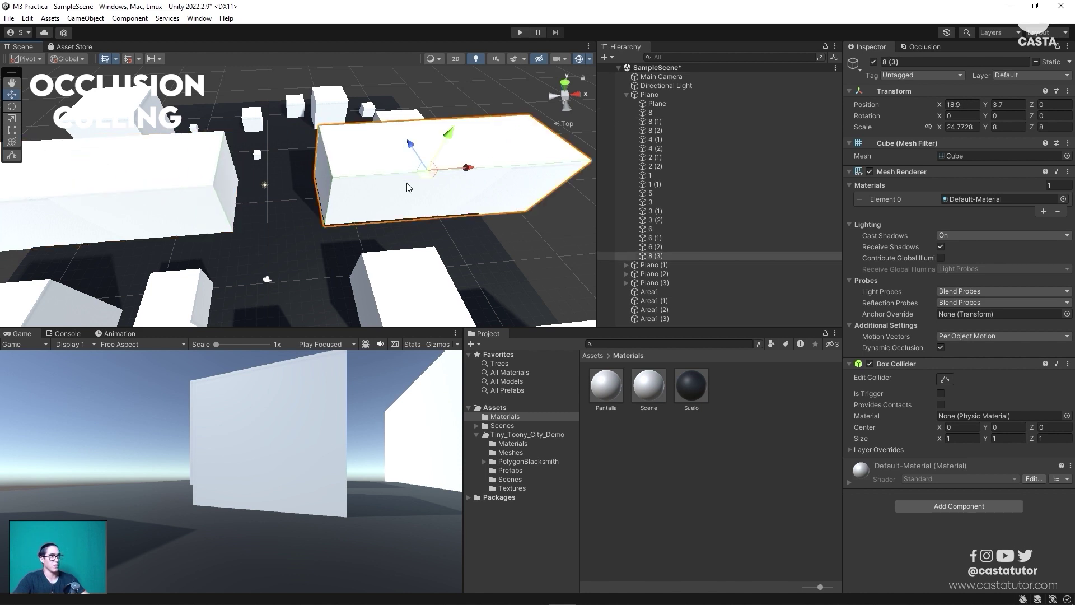
left_click_drag(473, 173, 448, 173)
Rotate the Main Camera to look down the corridor and raise wall 8 (4).
left_click(685, 79)
key("e")
left_click_drag(308, 300, 89, 413)
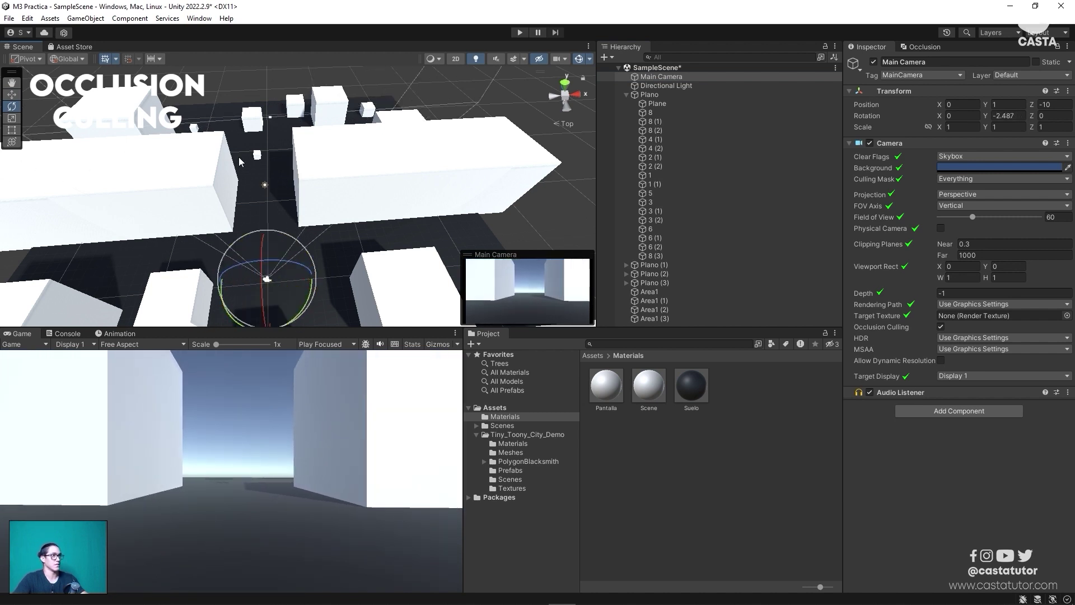
key("w")
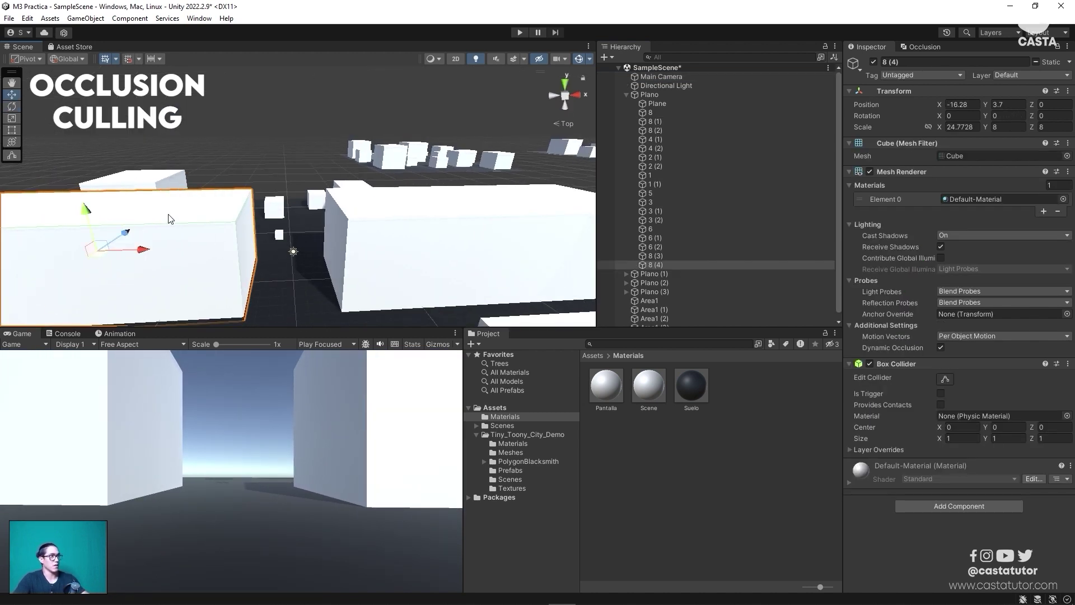
mouse_move(97, 208)
left_mouse_down()
mouse_move(291, 112)
mouse_move(300, 151)
left_mouse_up()
Frame wall 8 (3) and orbit the view to look down the corridor.
left_click(317, 227)
double_click(655, 256)
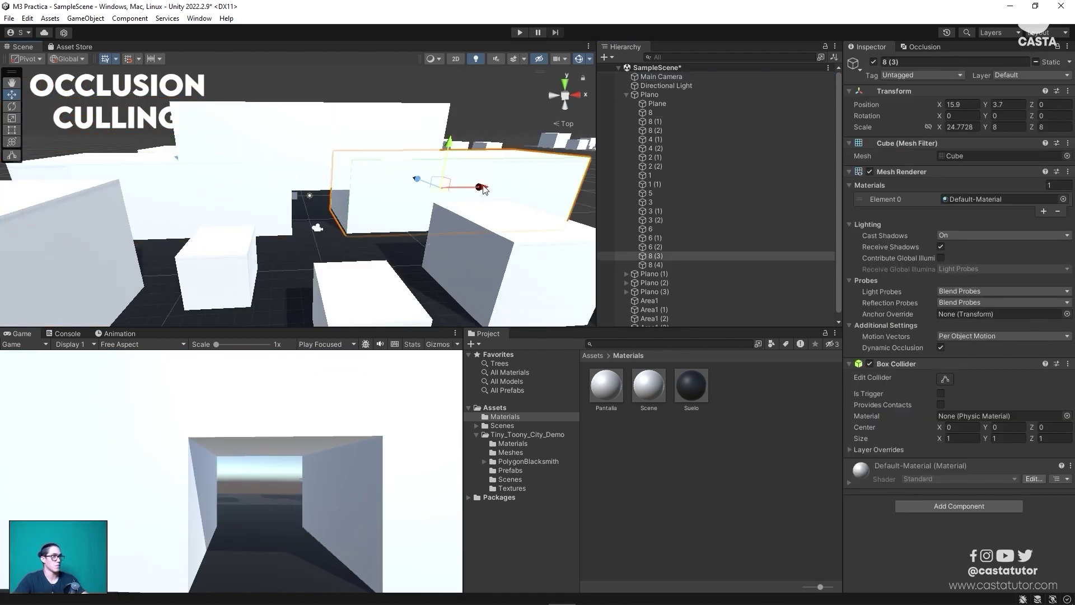
left_click_drag(313, 236, 270, 288, "alt")
left_click(626, 95)
mouse_move(392, 168)
left_mouse_down("alt")
mouse_move(520, 214)
mouse_move(432, 228)
left_mouse_up("alt")
Duplicate cube 4 (1) as 4 (3), place it in the corridor, and move it to the Hierarchy root.
left_click(164, 245)
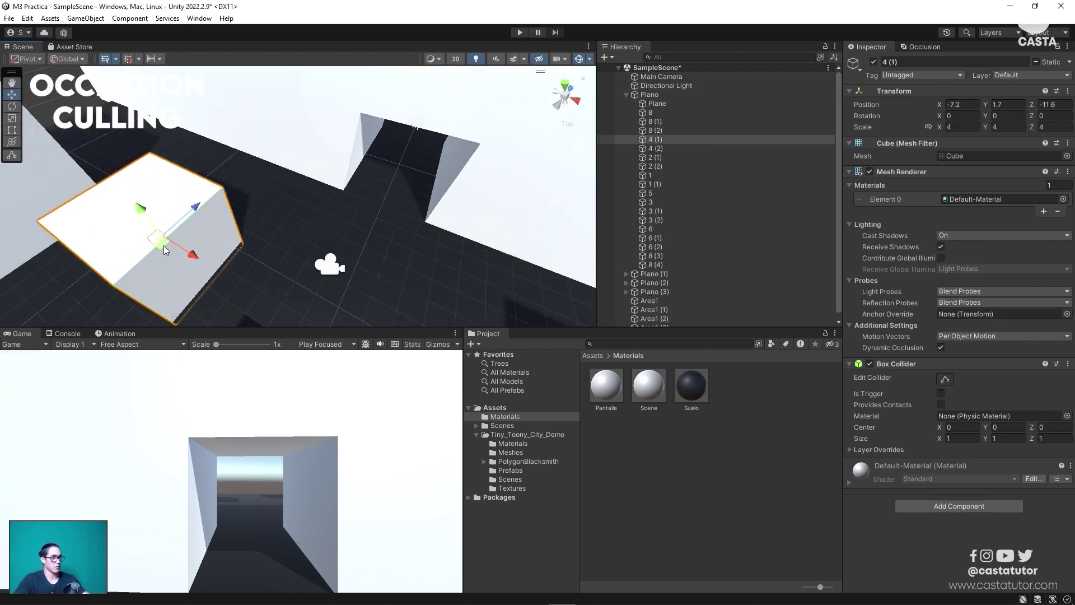
key("ctrl+d")
mouse_move(169, 244)
left_mouse_down()
mouse_move(423, 177)
mouse_move(416, 159)
left_mouse_up()
mouse_move(653, 274)
left_mouse_down()
mouse_move(664, 309)
mouse_move(650, 96)
left_mouse_up()
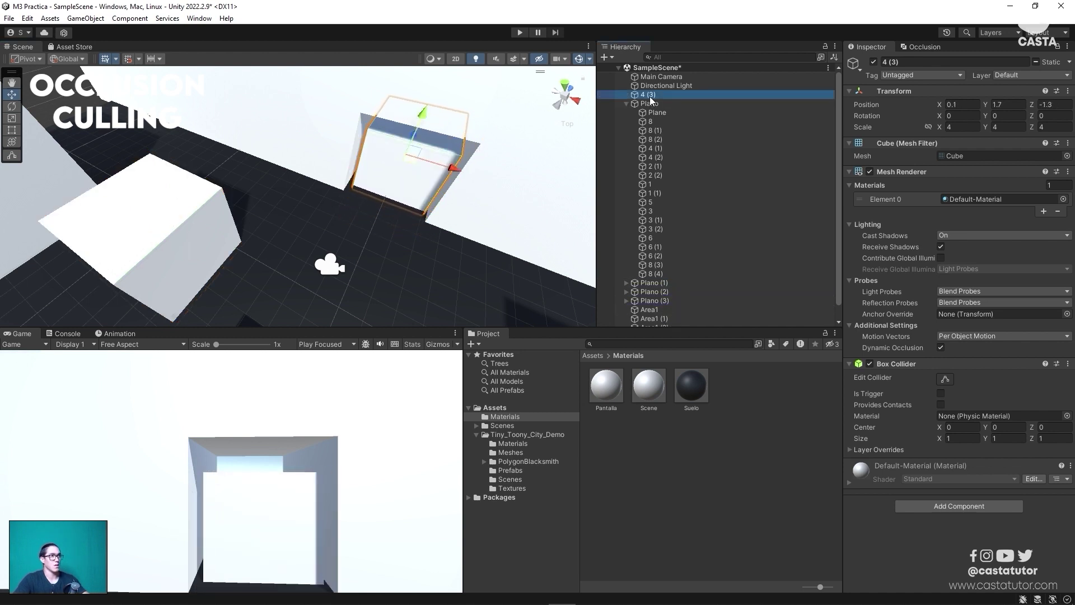
Rename cube 4 (3) to Door, size it 4.8716 × 6.364 × 4, and search components for 'oc'.
left_click(650, 97)
type("d")
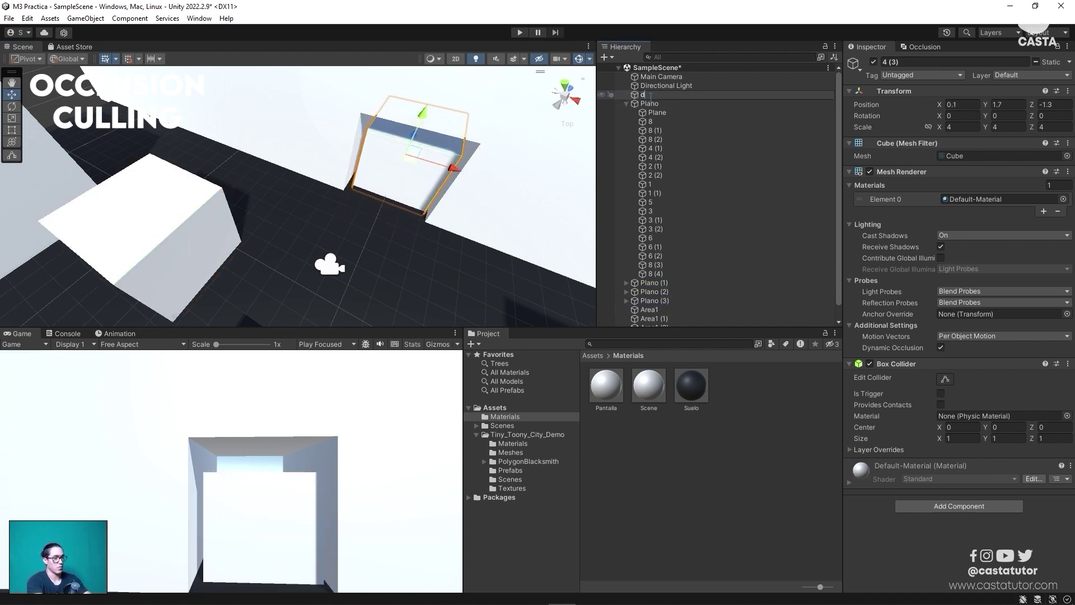
type("or")
key("Return")
left_click(870, 364)
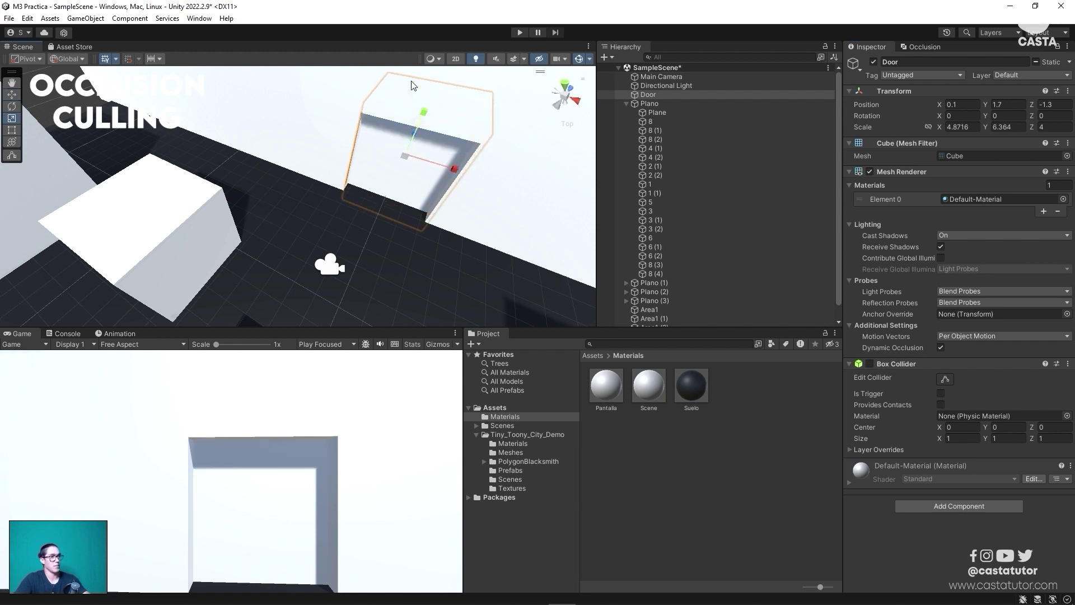
left_click(974, 509)
type("oc")
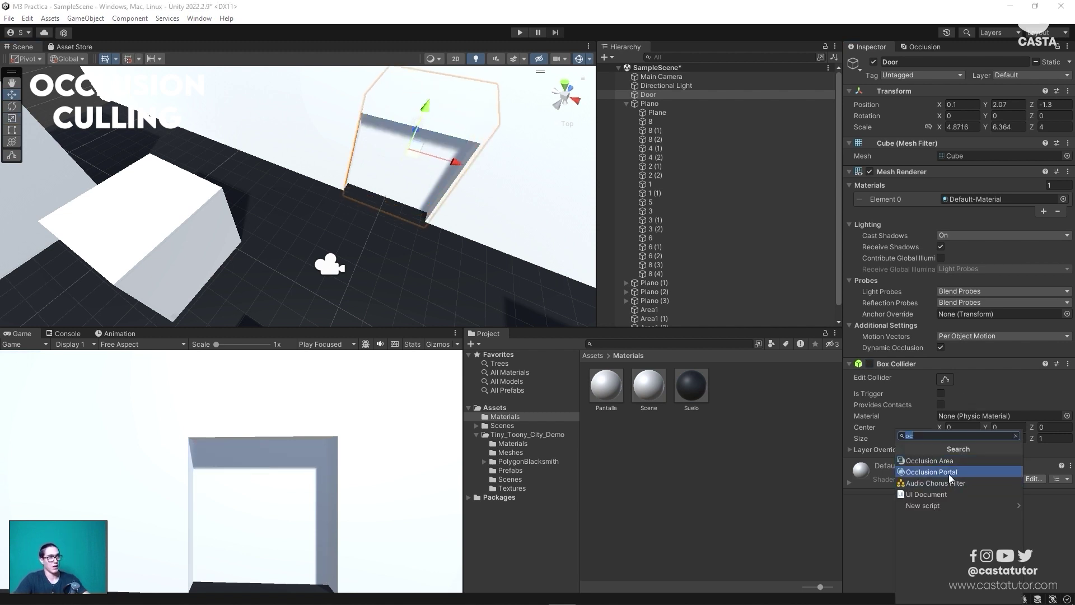
Add an Occlusion Portal to Door, leaving bounds at center 0,0,0 and size 1,1,1 after undoing an edit.
left_click(948, 472)
right_click_drag(355, 187, 327, 188)
left_click(945, 480)
left_click_drag(317, 210, 305, 216)
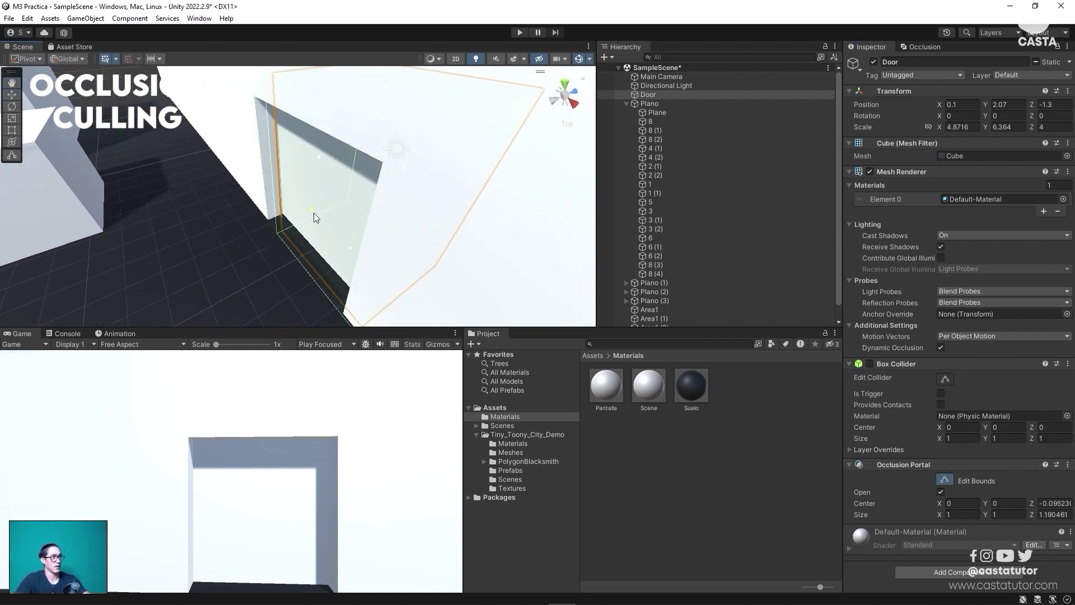
key("ctrl+z")
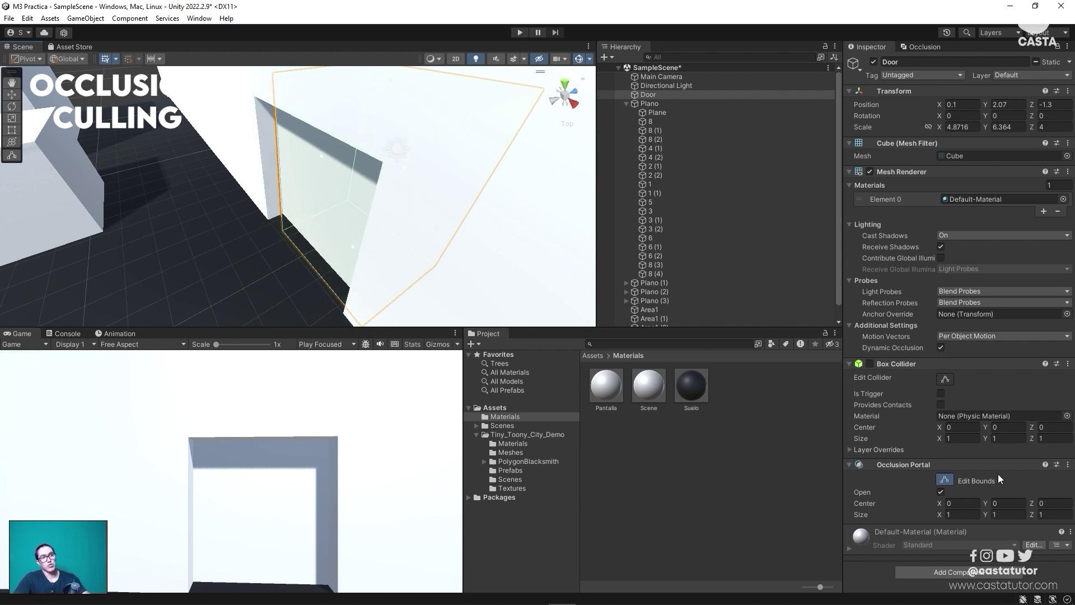
scroll(340, 229, "down", 3)
scroll(311, 203, "down", 2)
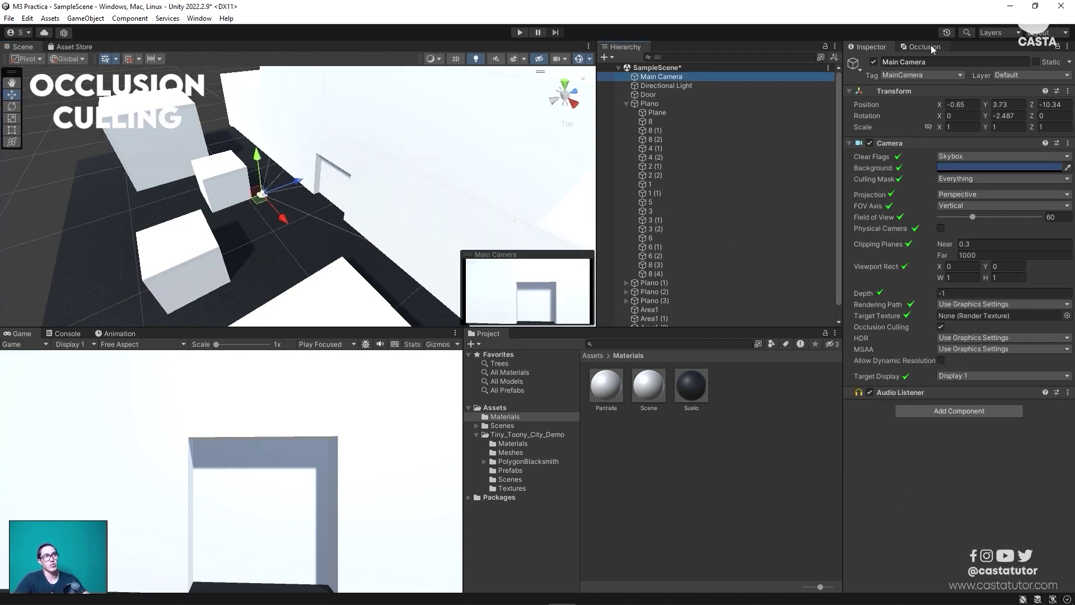
left_click(930, 46)
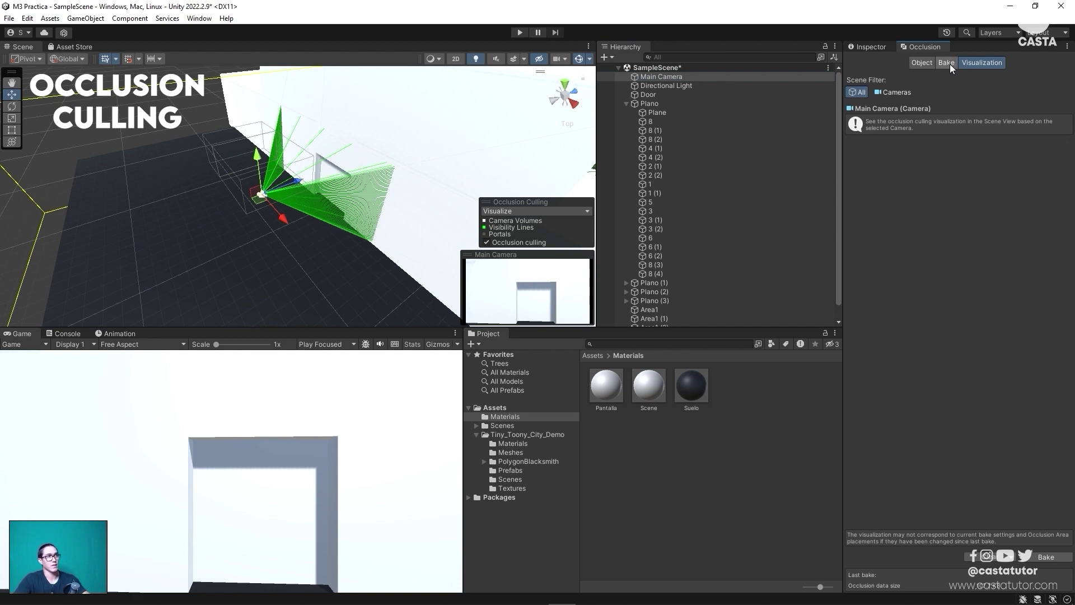
With bake settings shown (Smallest Occluder 3, Smallest Hole 0.25), frame the Main Camera and start Play mode.
left_click(947, 63)
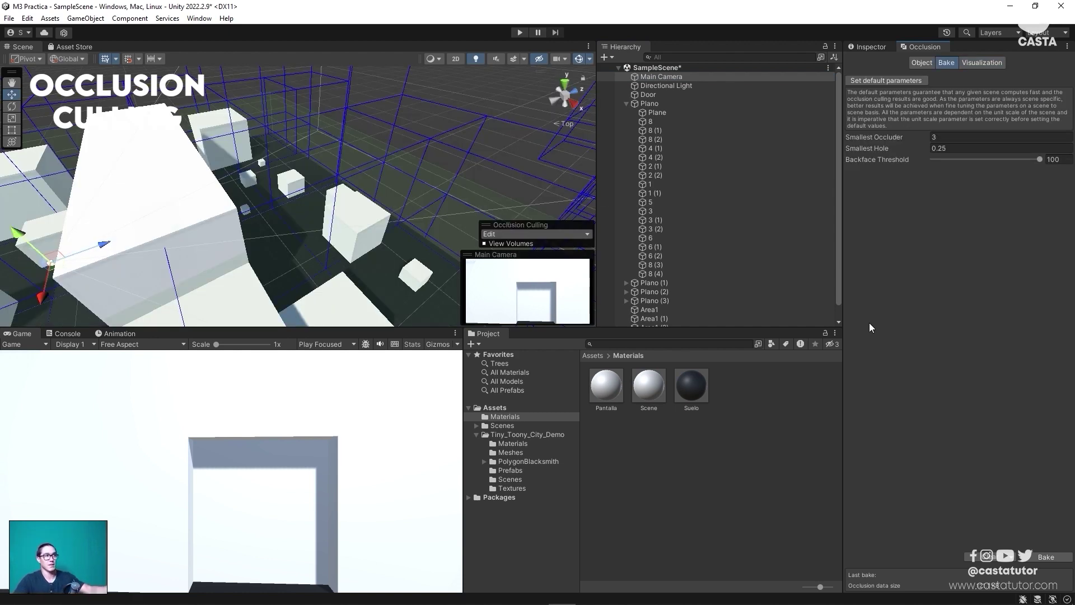
left_click_drag(302, 188, 364, 236, "alt")
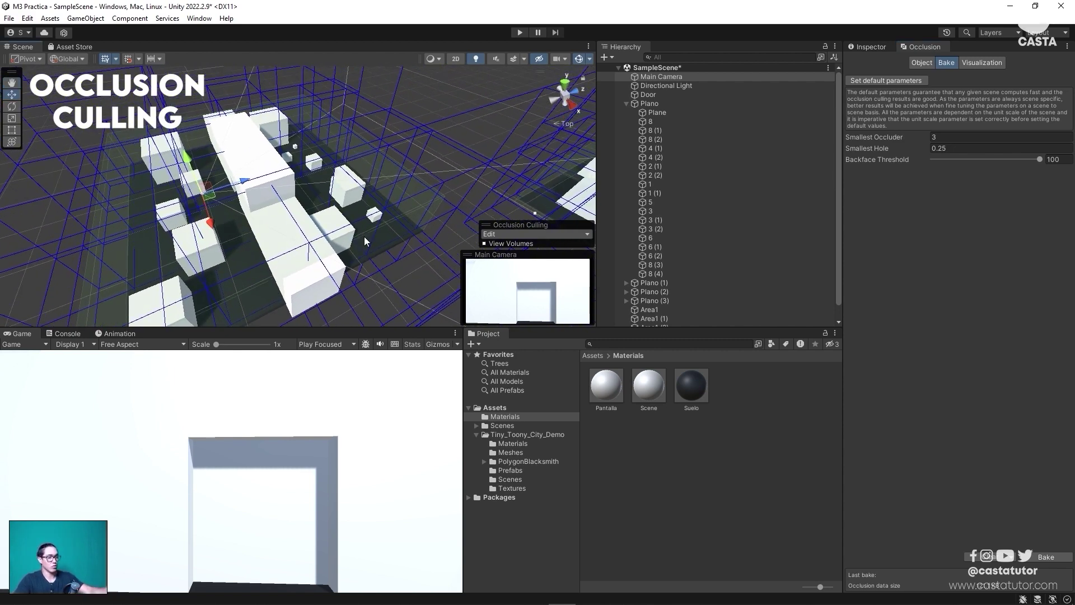
key("f")
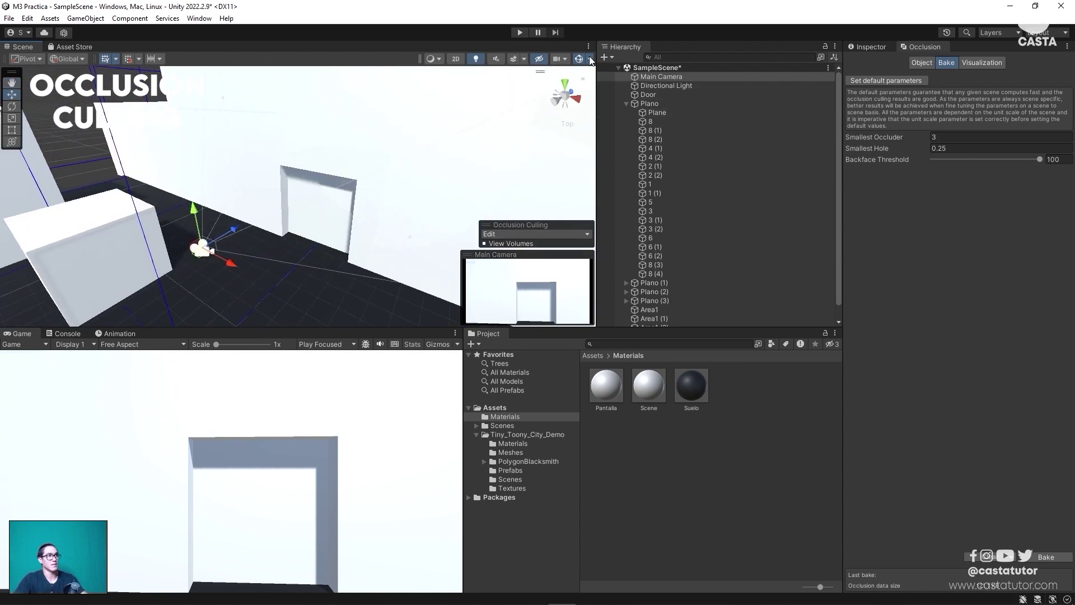
left_click(519, 33)
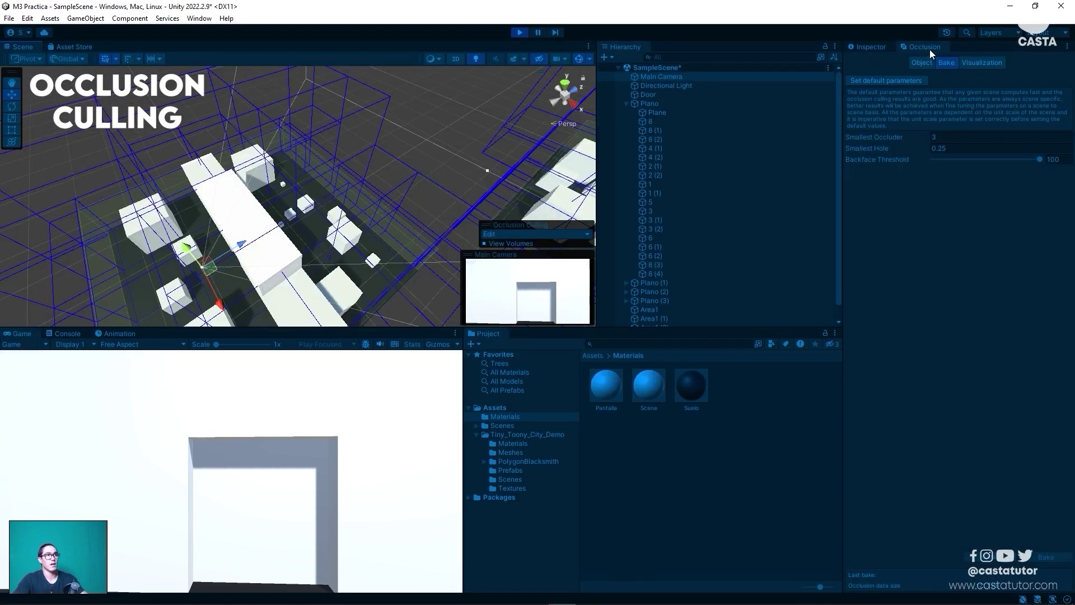
Show the occlusion culling visualization and dock the Inspector below it.
left_click(982, 64)
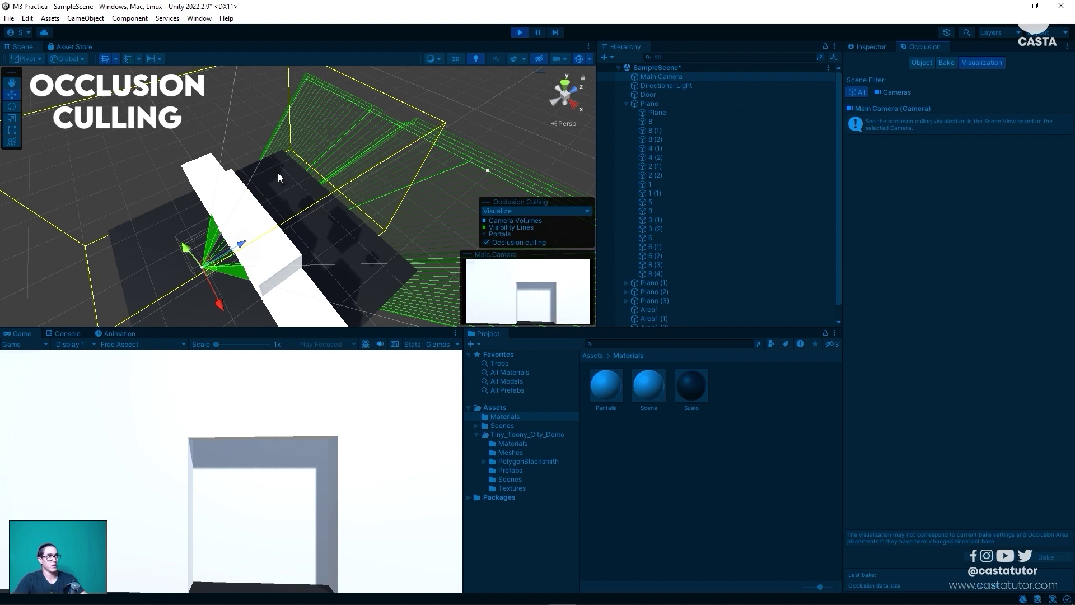
left_click_drag(332, 223, 298, 207, "alt")
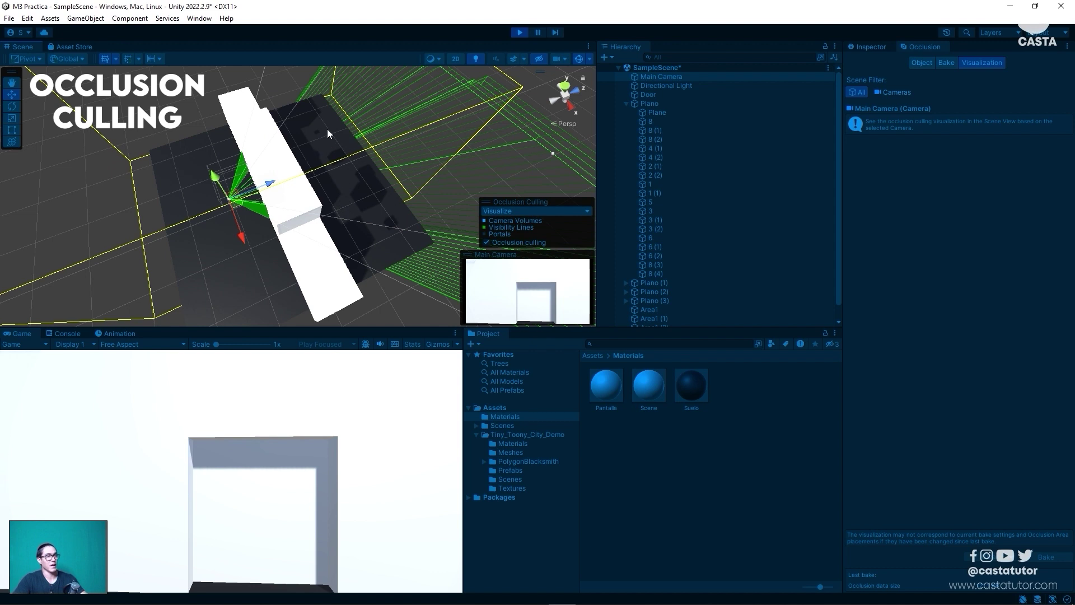
left_click(869, 47)
left_click_drag(893, 170, 957, 480)
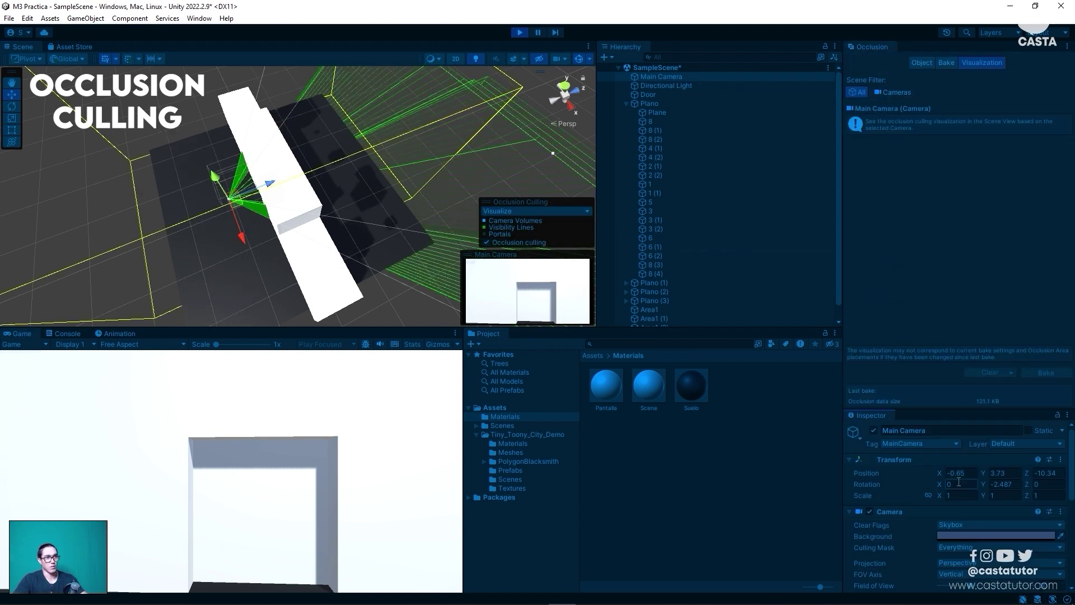
Select Door and uncheck its Mesh Renderer to reveal the corridor beyond.
left_click(650, 94)
scroll(981, 385, "down", 5)
left_click(941, 499)
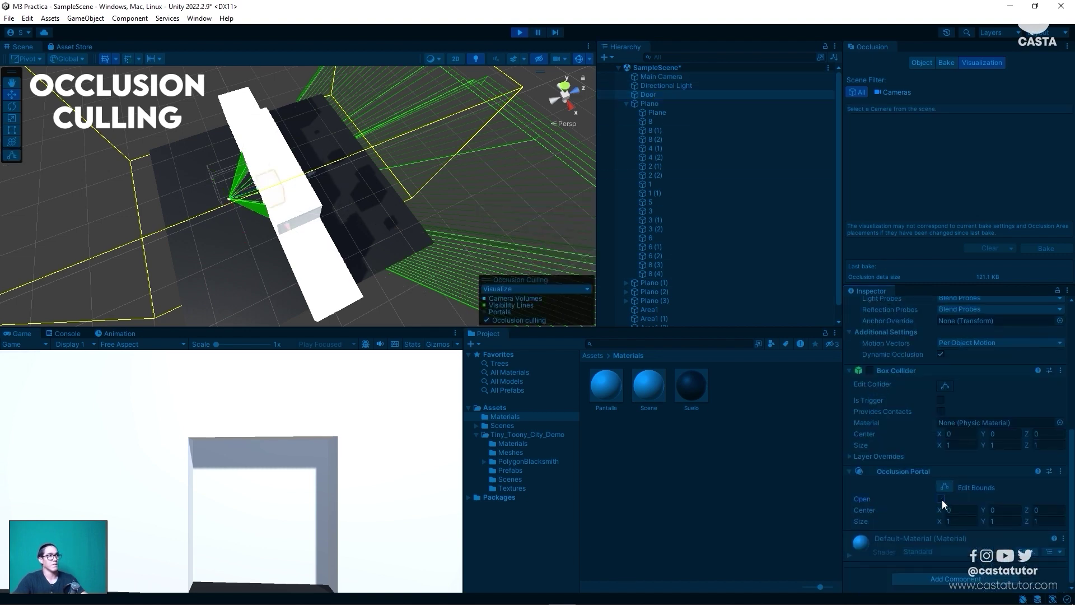
scroll(927, 506, "up", 2)
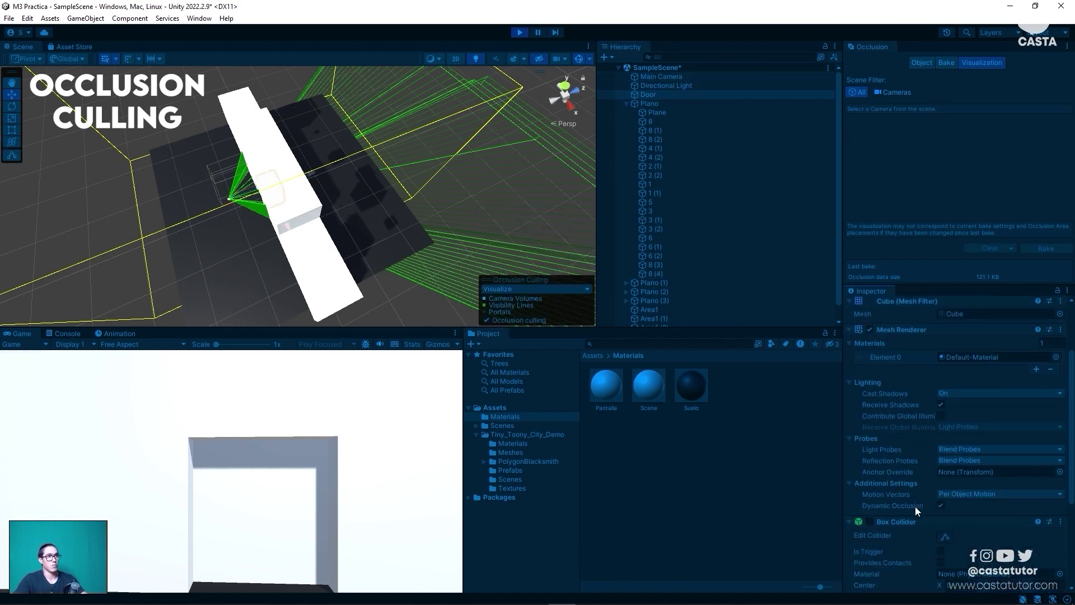
scroll(915, 506, "up", 3)
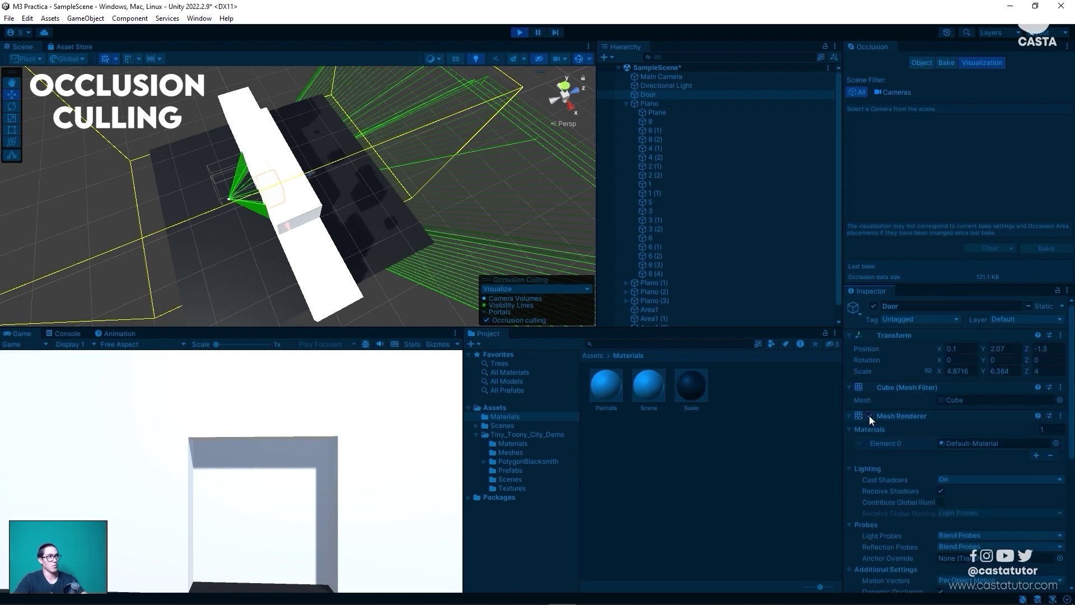
left_click(869, 416)
scroll(947, 498, "down", 8)
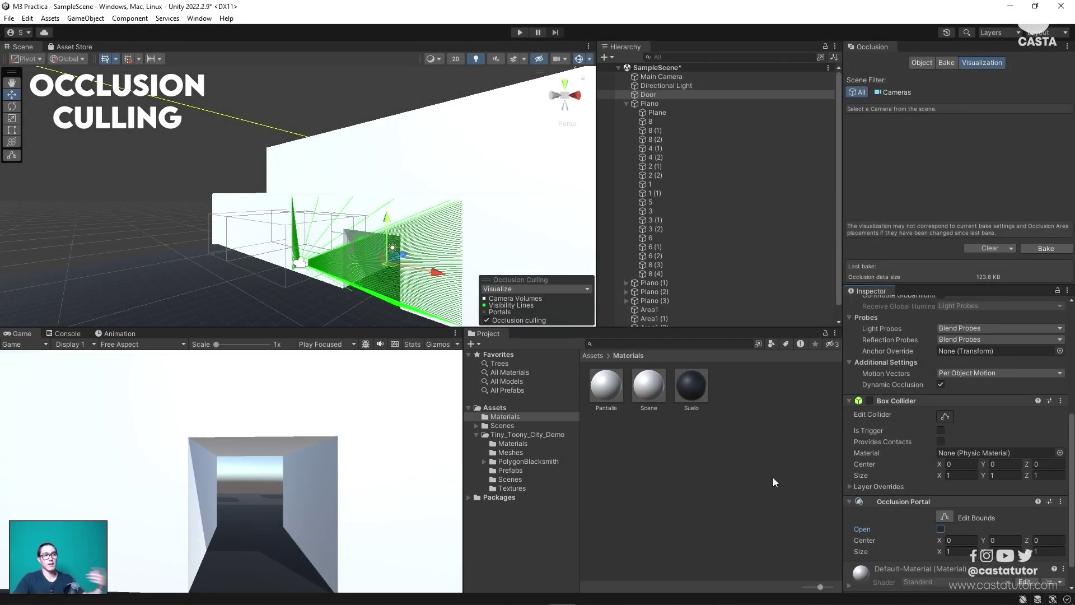
Clear and rebake occlusion data (123.6 KB), then toggle Door's portal Open on and off.
left_click(988, 248)
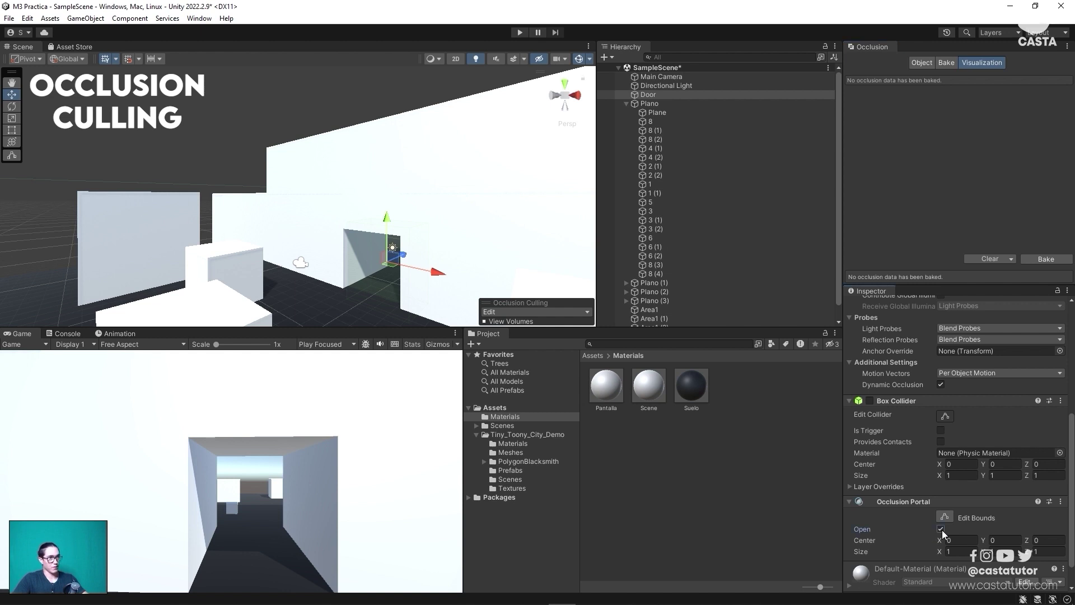
left_click(1044, 257)
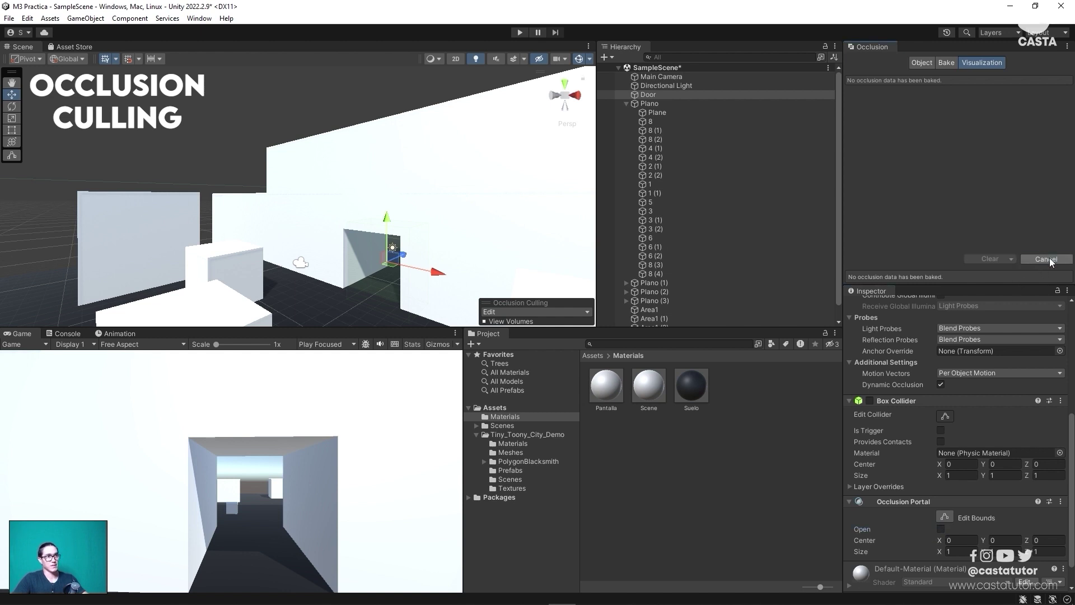
left_click(941, 528)
left_click(940, 529)
left_click(941, 529)
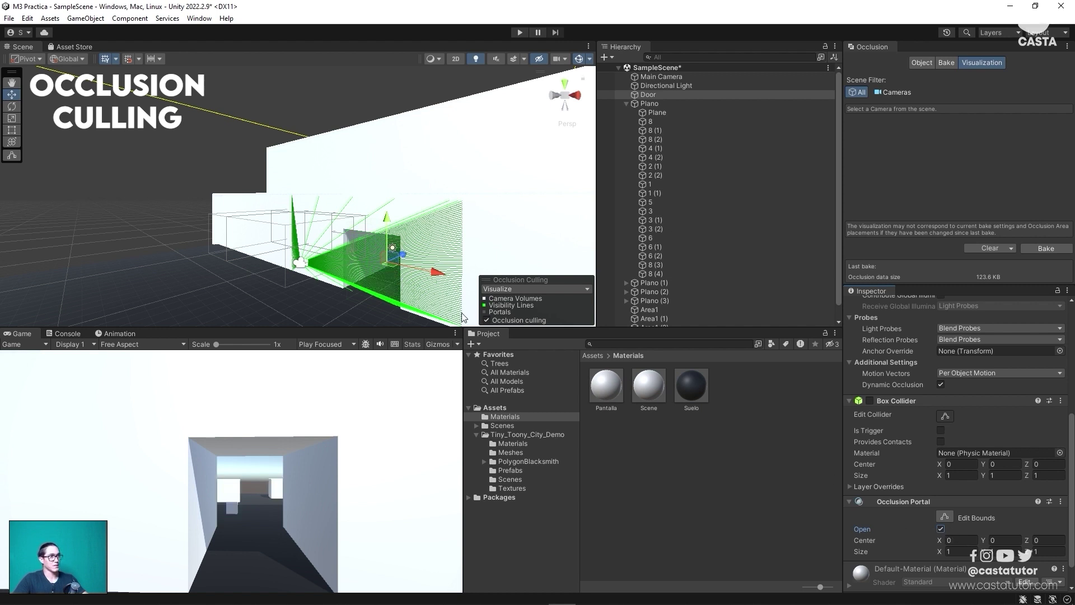
left_click(941, 529)
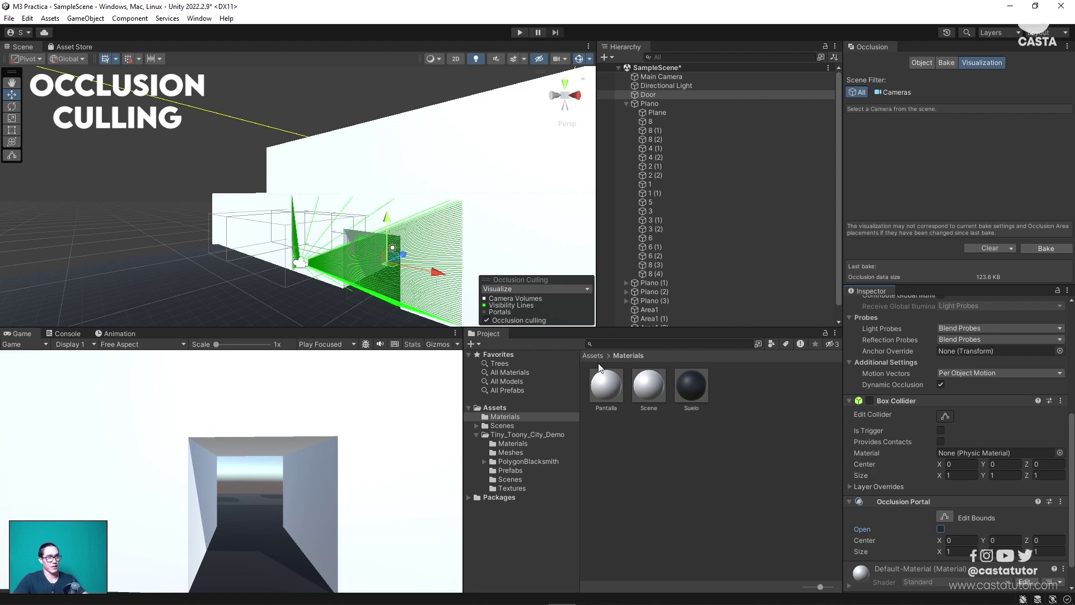
Move the view into the doorway, retest the Door portal open and closed, and start Play mode.
scroll(426, 224, "up", 3)
scroll(425, 224, "up", 3)
scroll(426, 224, "up", 3)
scroll(473, 186, "up", 2)
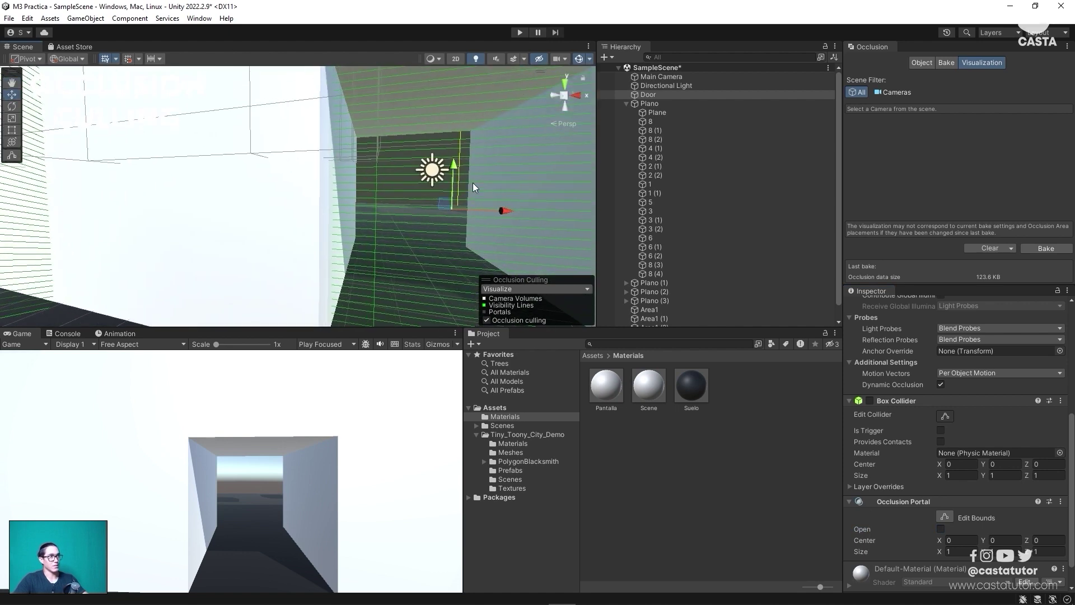
middle_click_drag(473, 187, 432, 169)
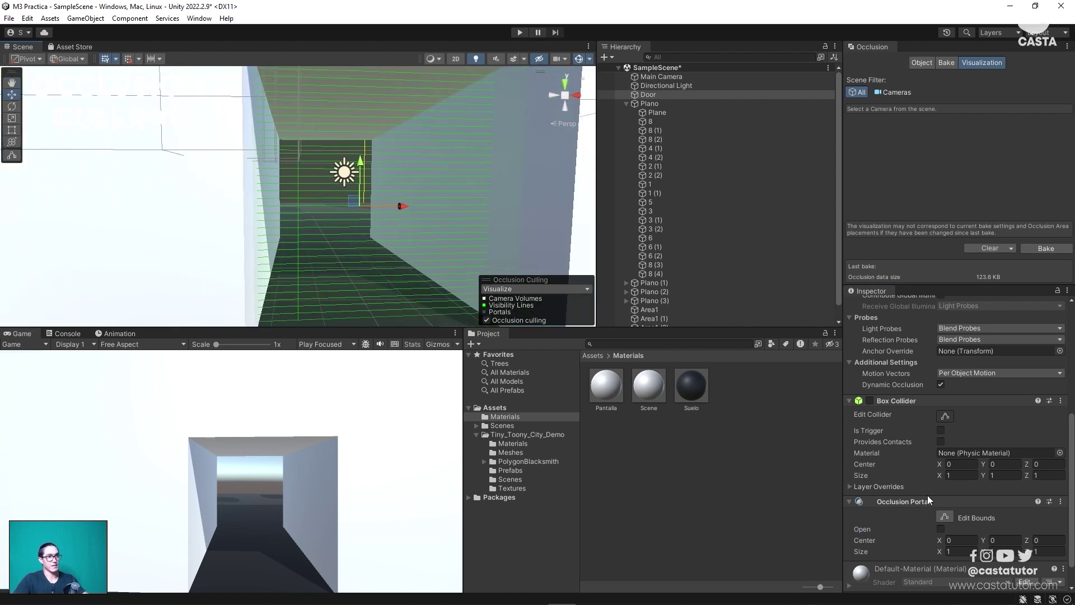
left_click(941, 529)
left_click(941, 529)
left_click(520, 32)
mouse_move(473, 163)
right_mouse_down()
mouse_move(279, 196)
mouse_move(233, 274)
right_mouse_up()
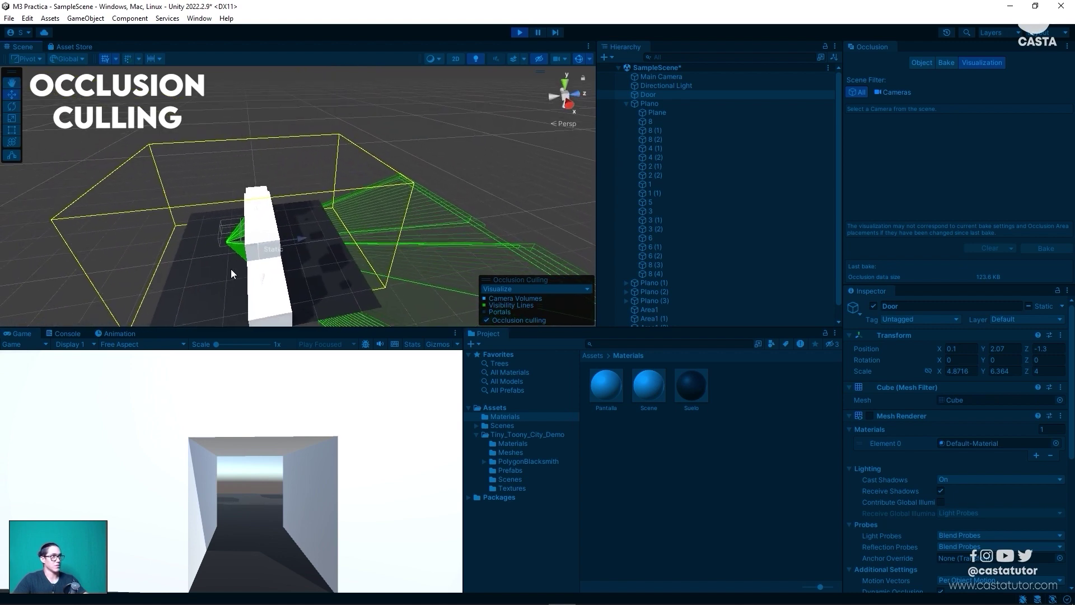
During play, toggle Door's Occlusion Portal Open on, off and on again, then stop with Ctrl+P.
scroll(907, 485, "down", 5)
scroll(936, 518, "down", 3)
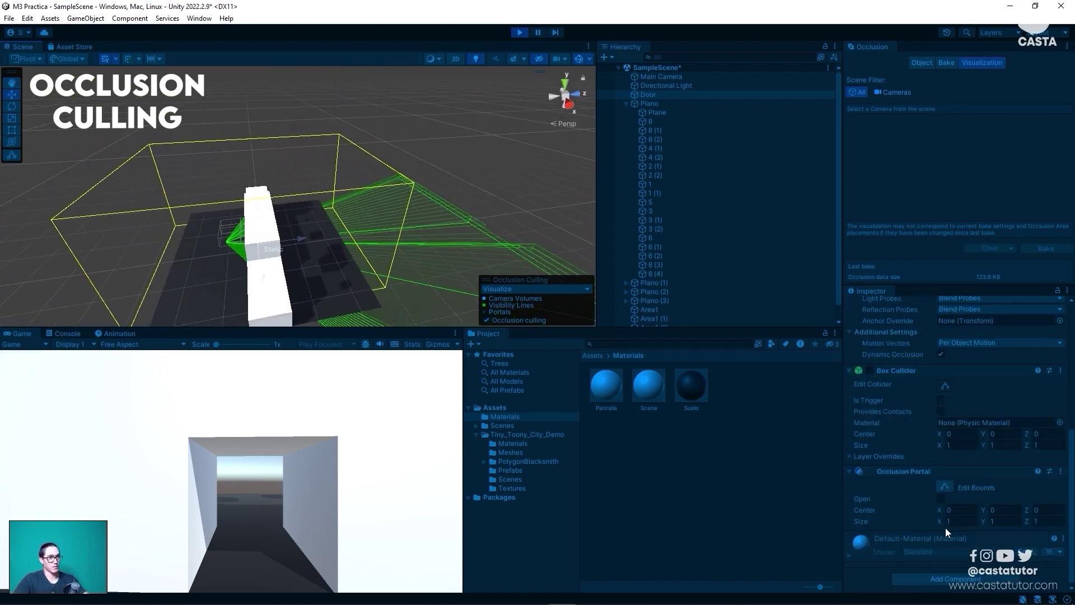
left_click(942, 499)
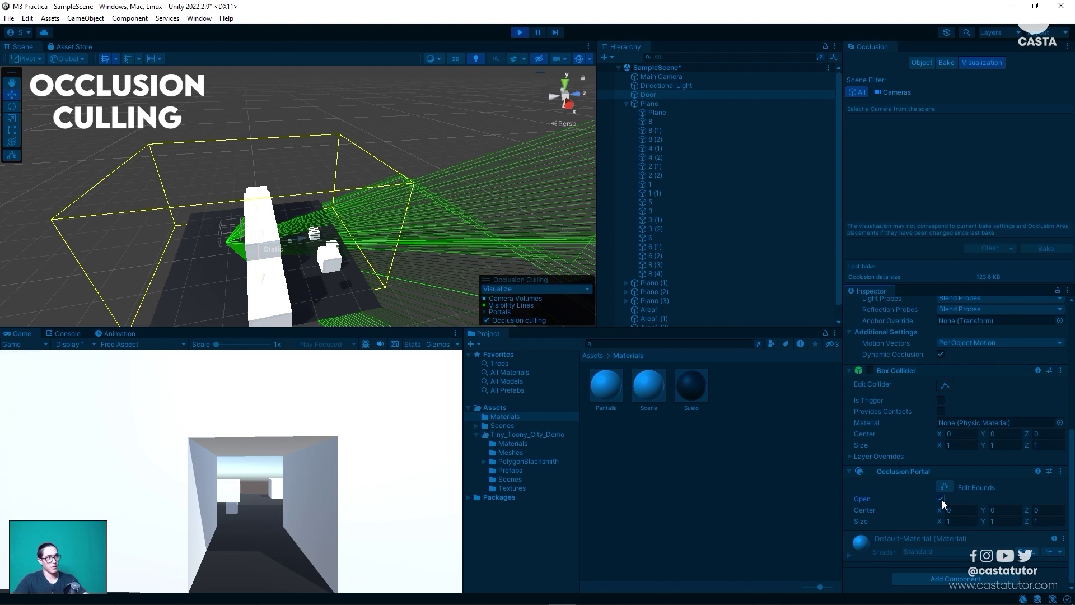
left_click(942, 498)
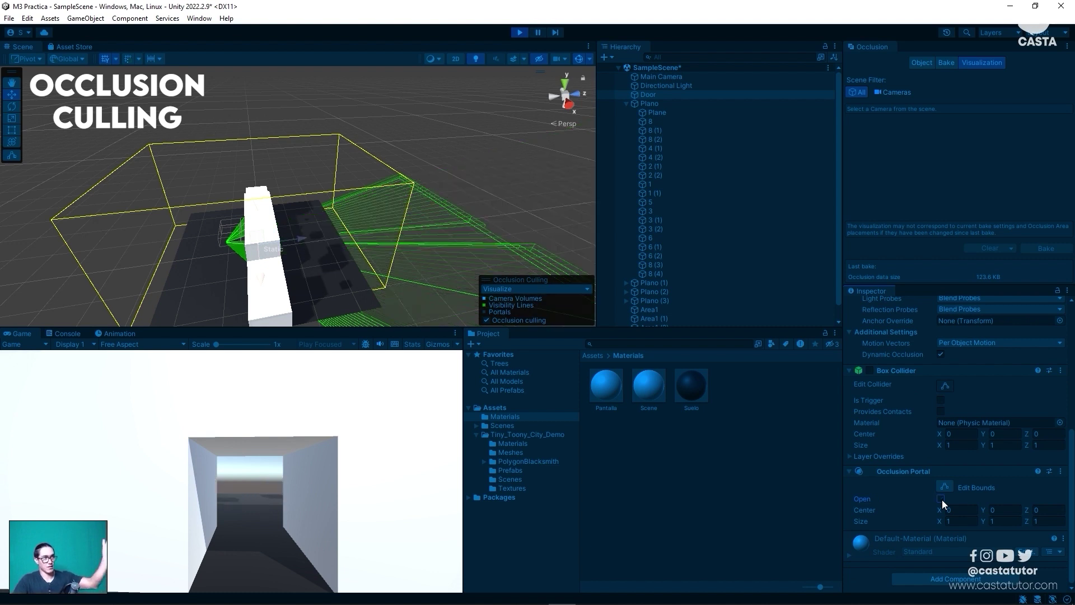
left_click(942, 499)
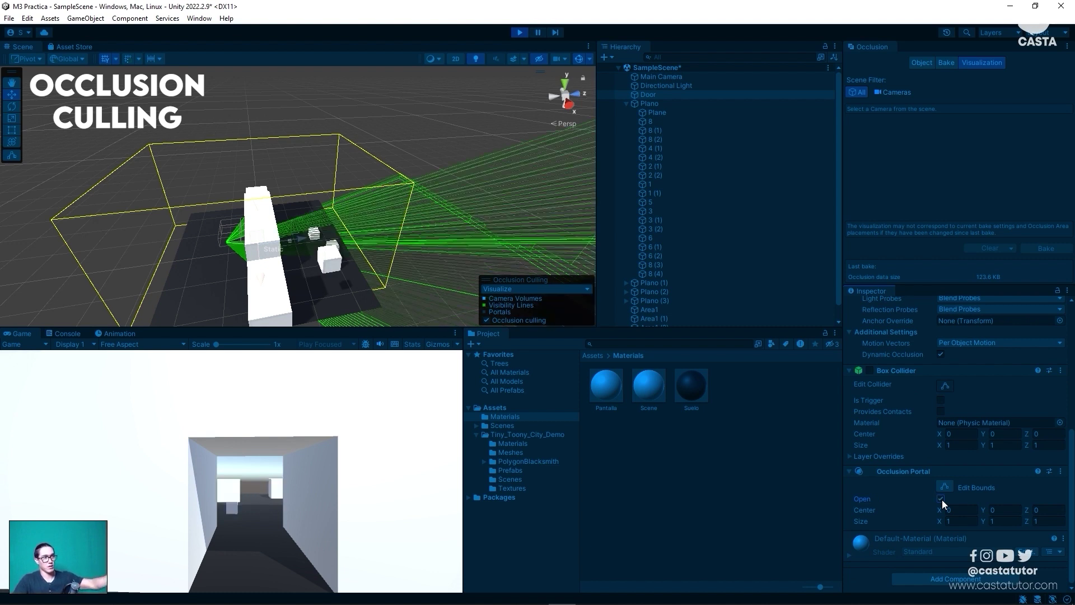
scroll(907, 469, "up", 7)
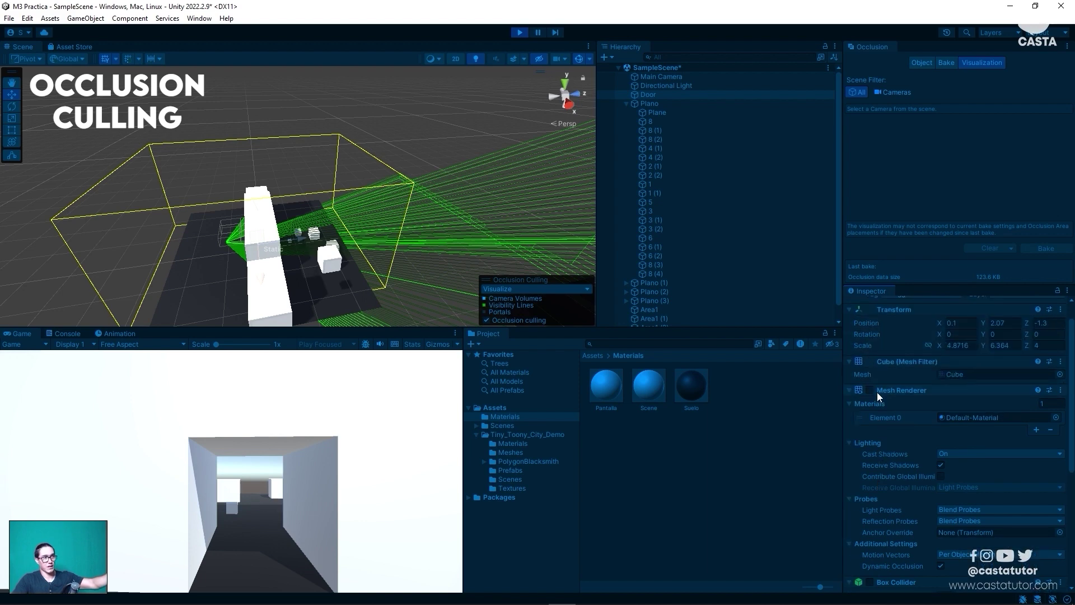
key("ctrl+p")
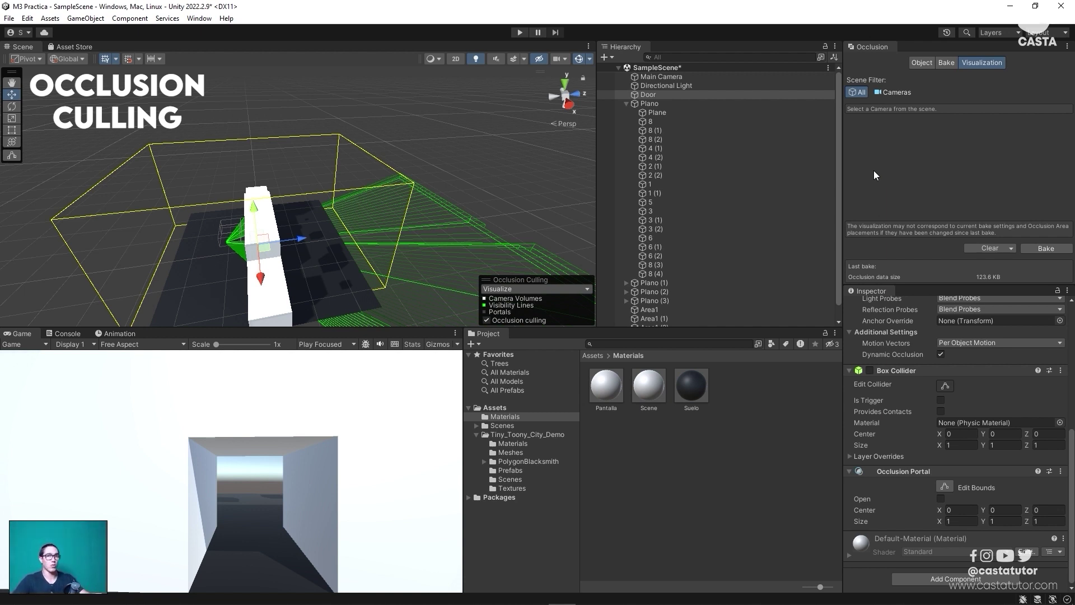
Dock the Inspector beside the Occlusion tab and confirm Main Camera's Occlusion Culling is enabled.
left_click_drag(875, 293, 863, 52)
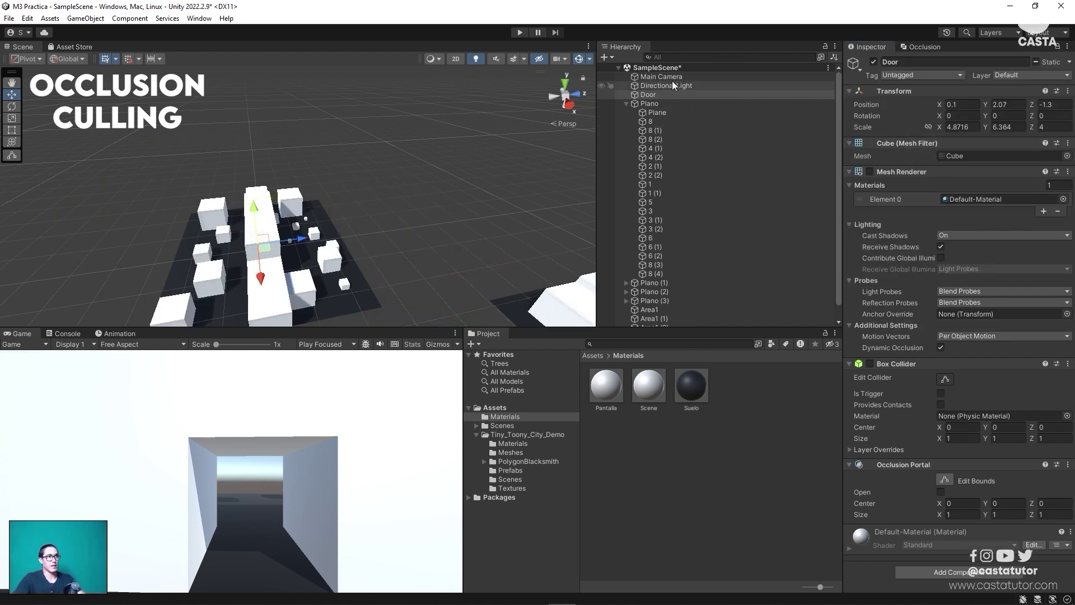
left_click(670, 77)
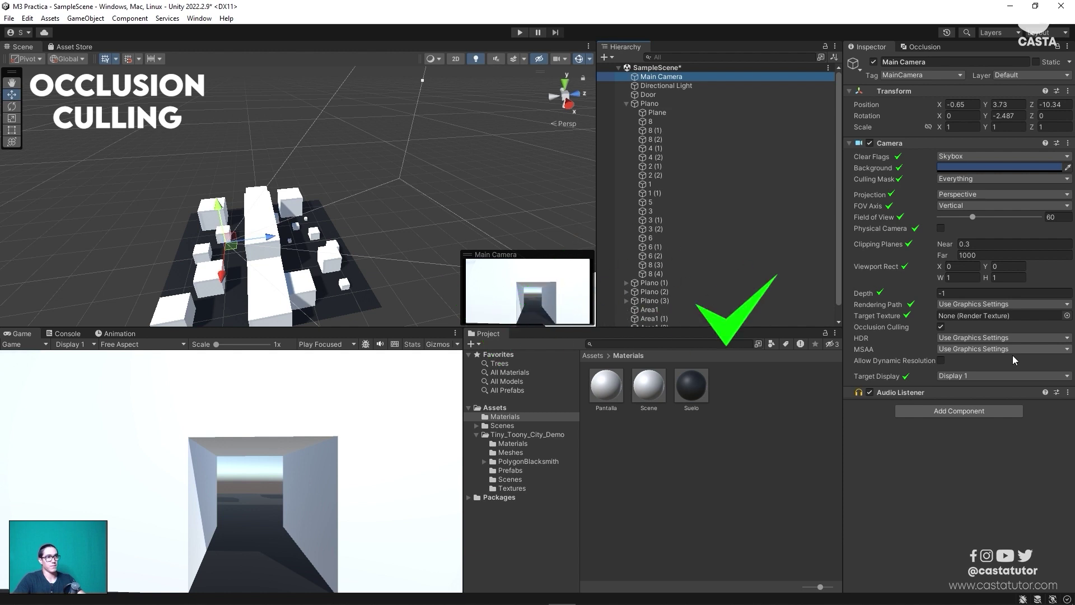